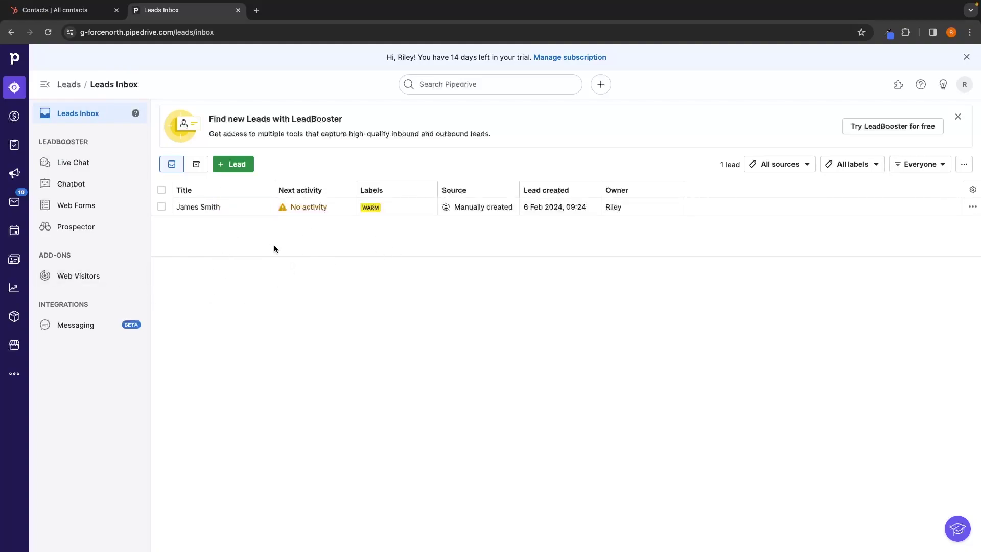
Save a new 'Coca Cola lead' for a new contact person at organization Coca Cola.
click(234, 164)
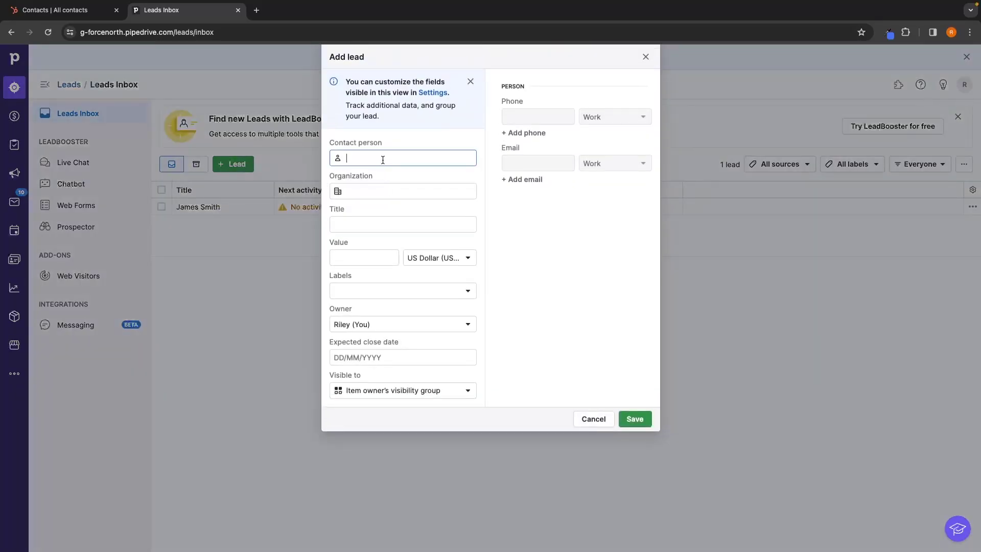
click(385, 189)
text(Coc)
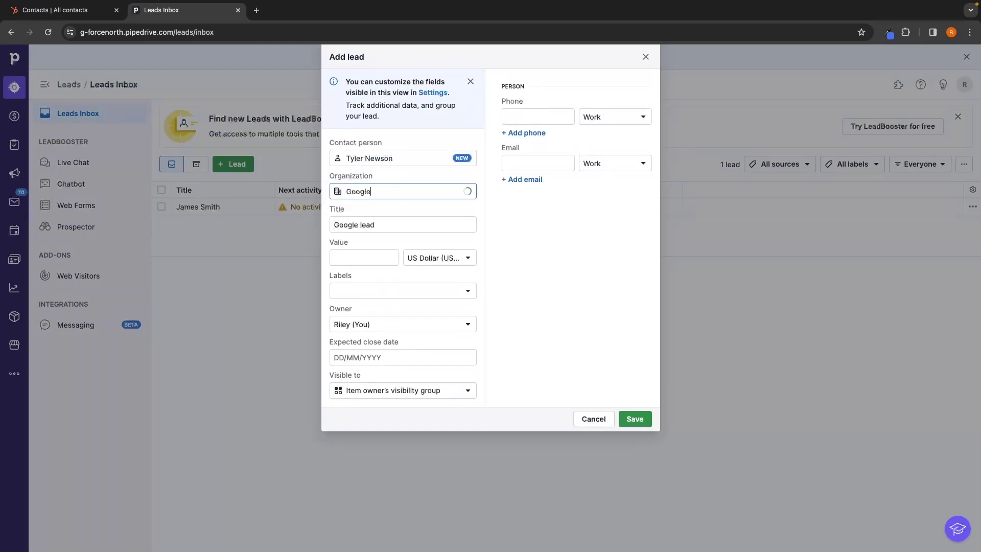
text(a Cola)
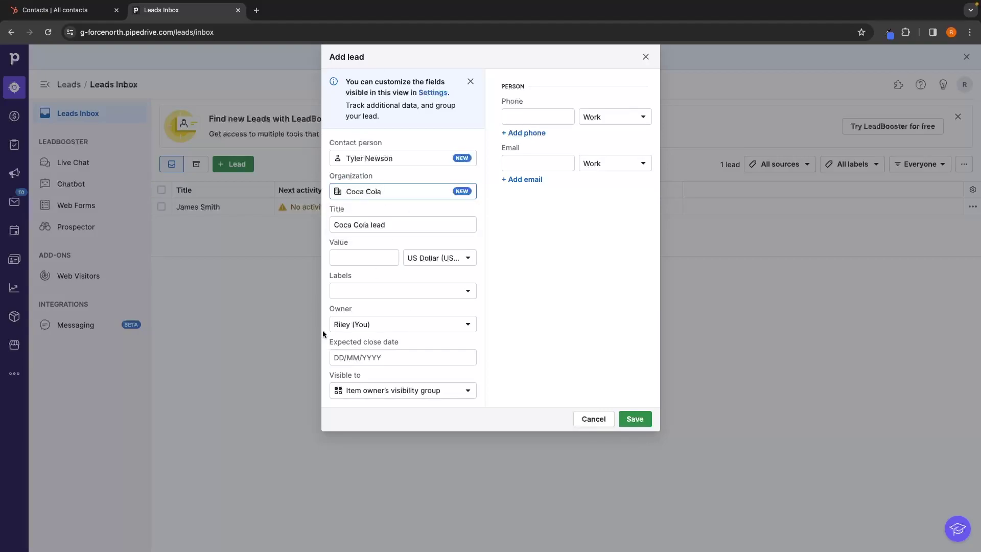
click(374, 250)
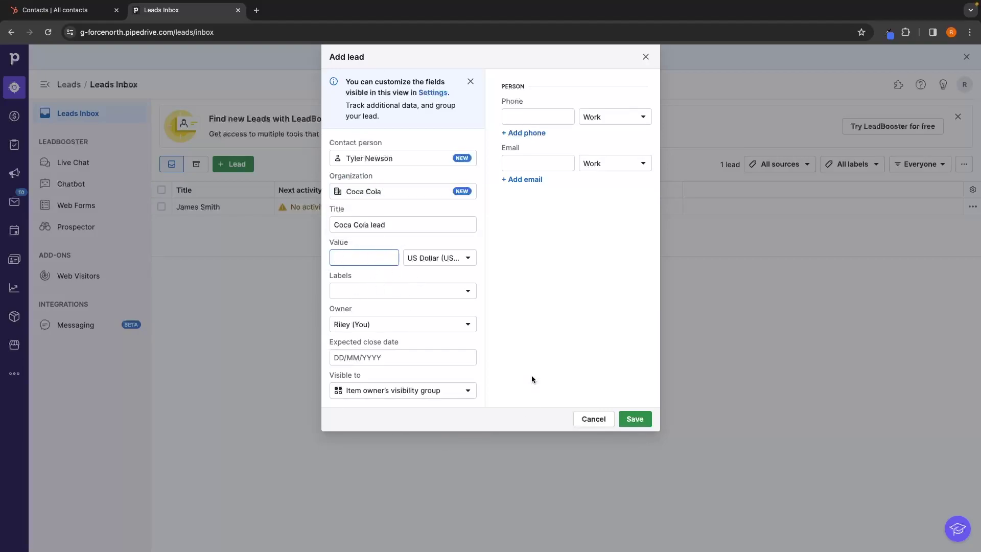
click(635, 419)
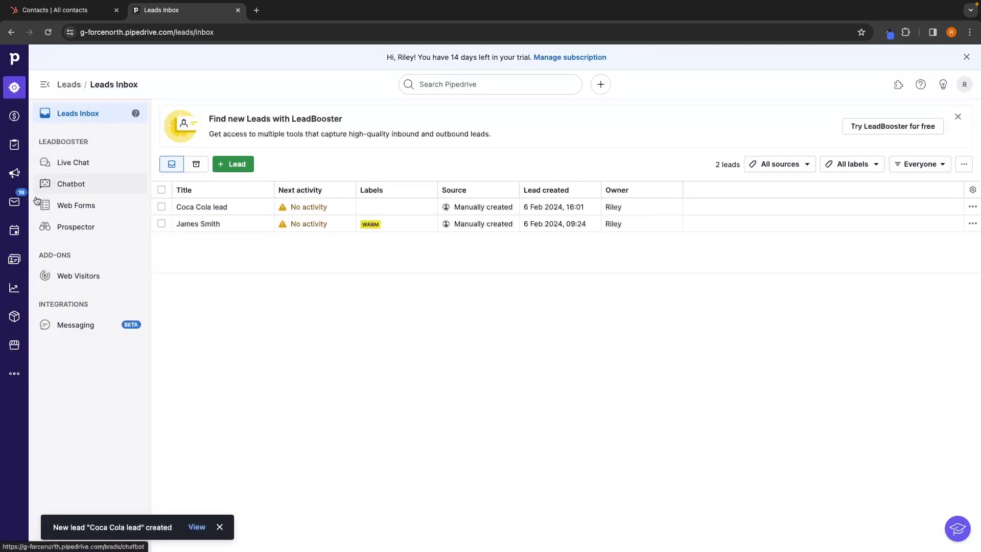
Glance at the HubSpot contacts list and return to the Pipedrive Leads Inbox.
drag(92, 142, 17, 139)
click(96, 139)
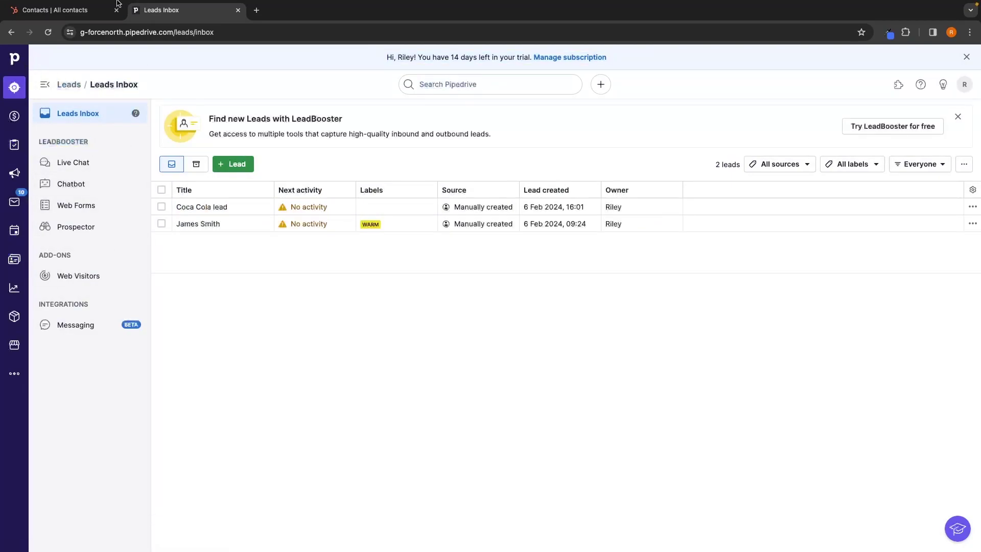
click(97, 11)
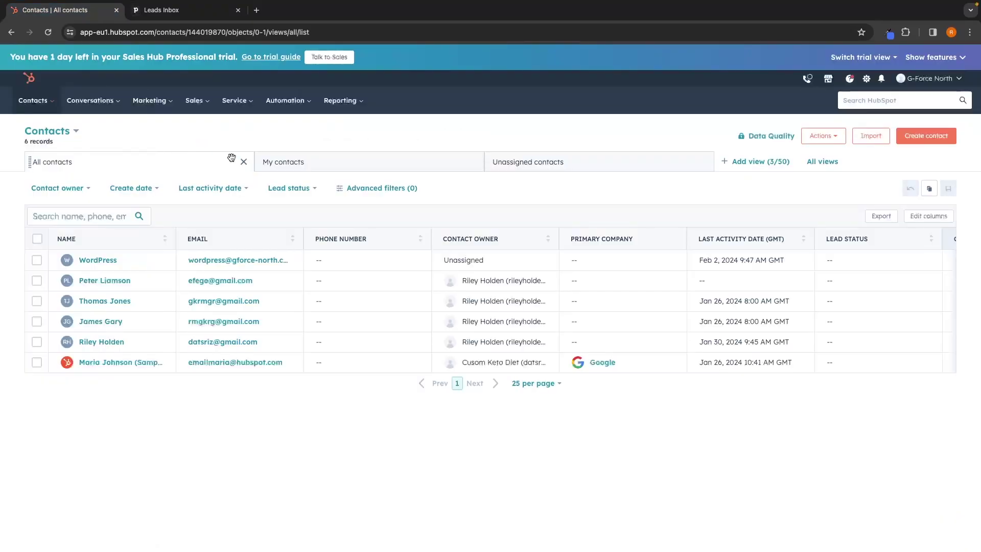
click(217, 10)
Review the Live Chat LeadBooster page, highlighting the 2,457,641 leads generated and converted-deals figures.
click(72, 159)
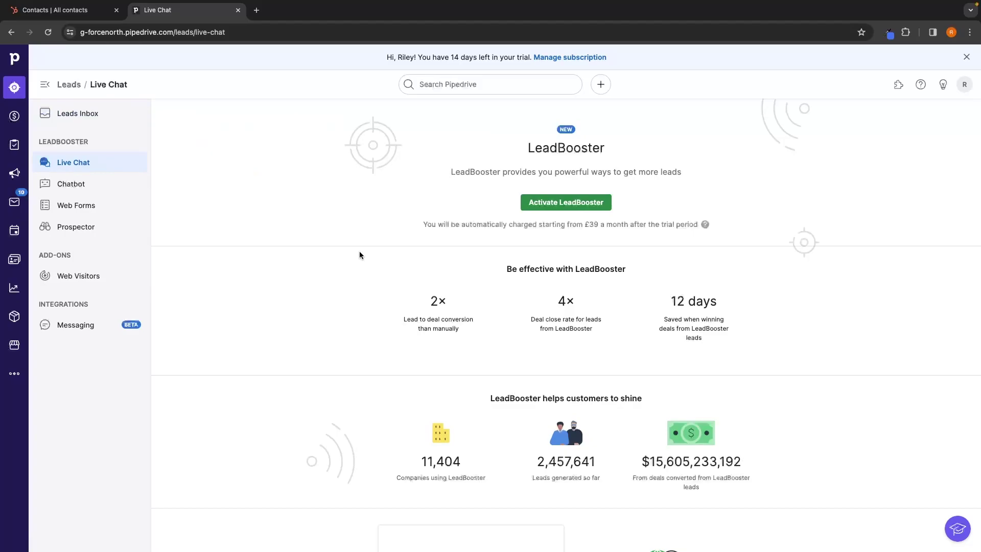
scroll(425, 267, down, 3)
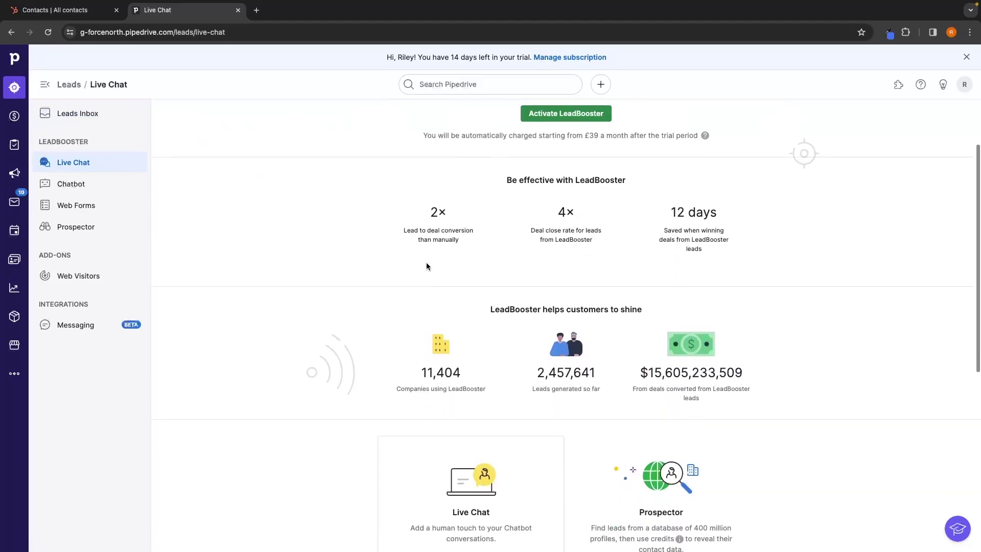
drag(536, 308, 605, 312)
click(608, 310)
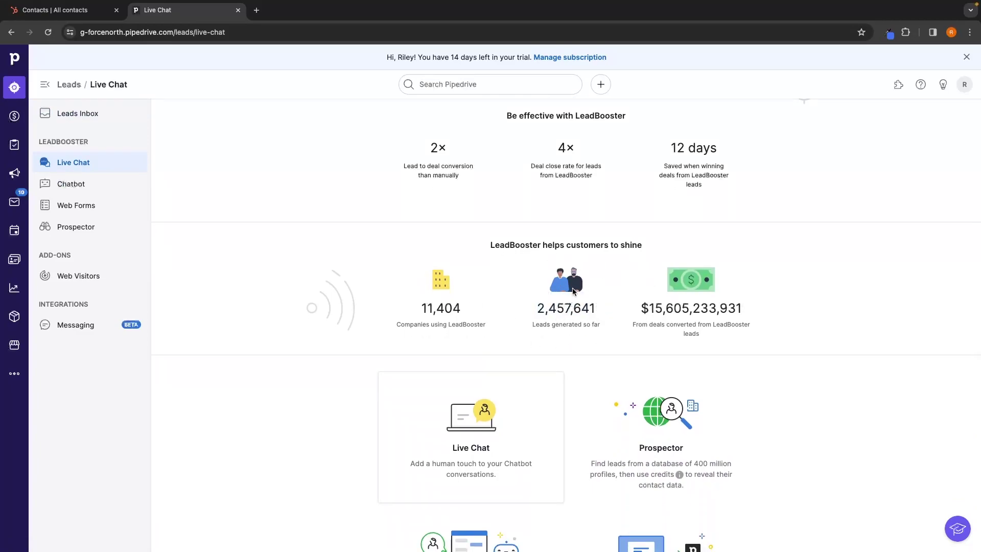
drag(642, 309, 744, 318)
click(817, 318)
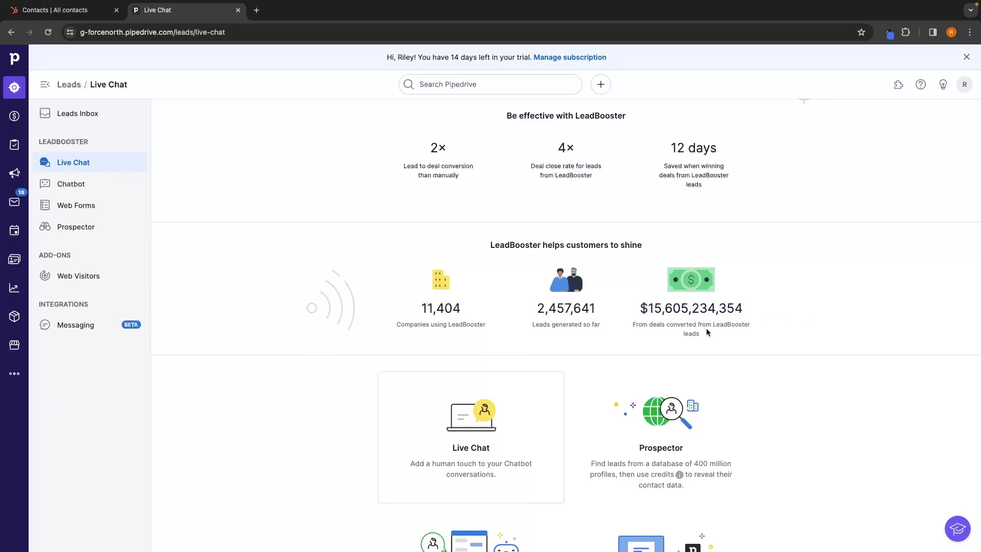
drag(755, 314, 760, 351)
click(760, 351)
scroll(760, 350, down, 2)
scroll(760, 349, down, 1)
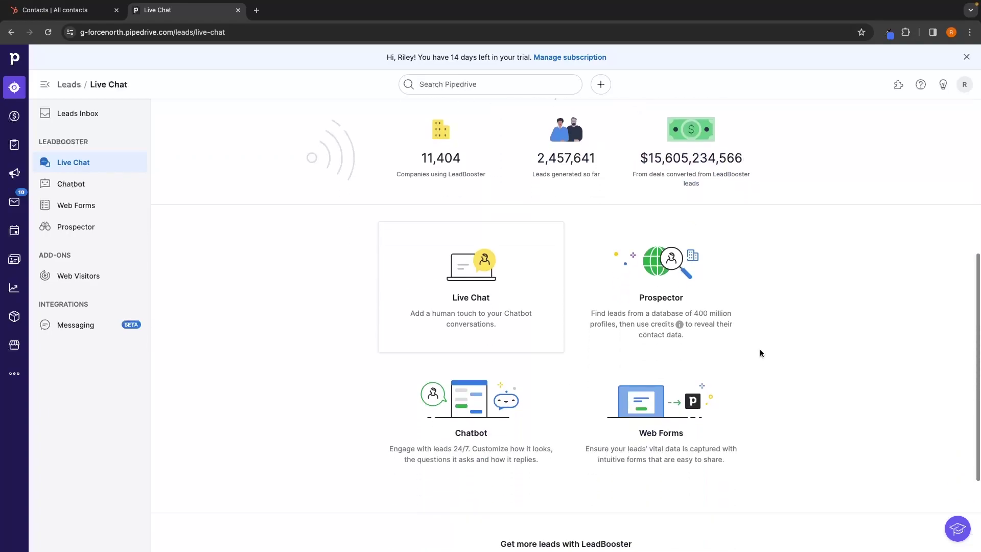
View and close the Prospector details, then bring up the Real estate deals pipeline.
click(714, 285)
click(725, 154)
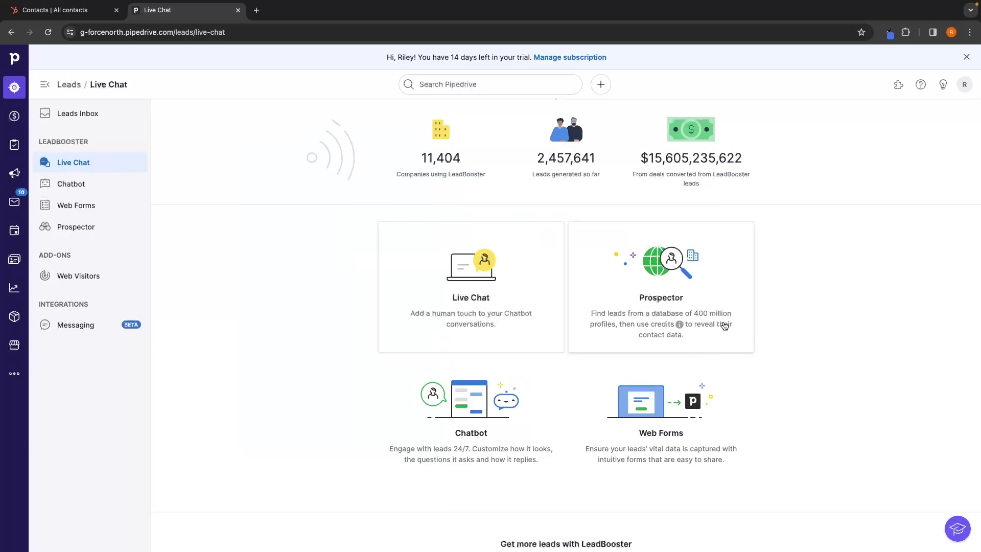
scroll(747, 338, down, 1)
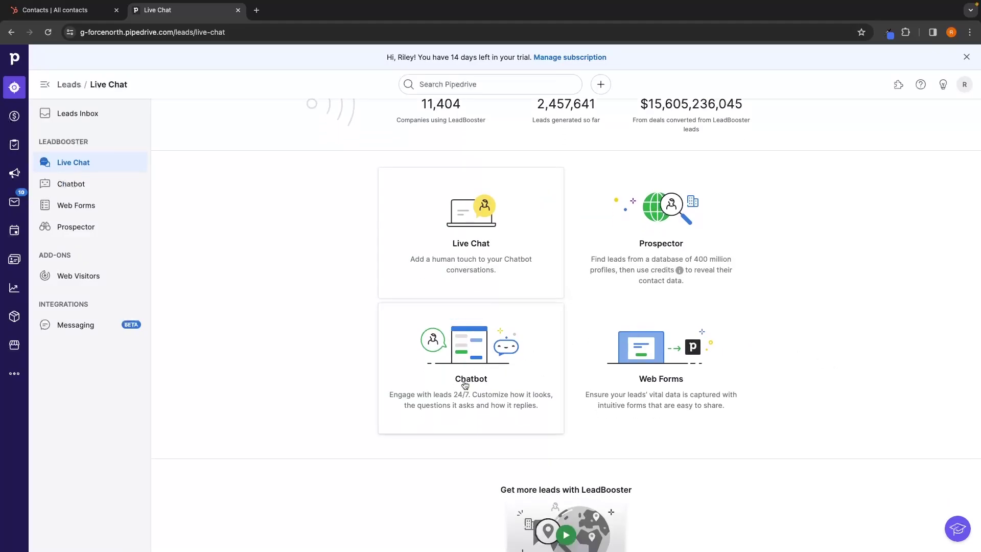
scroll(770, 418, up, 7)
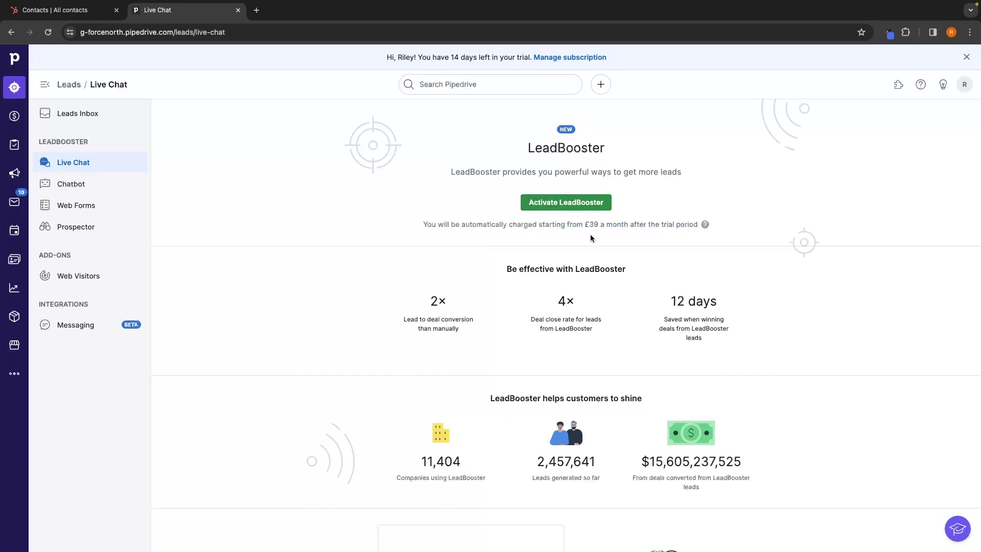
click(15, 116)
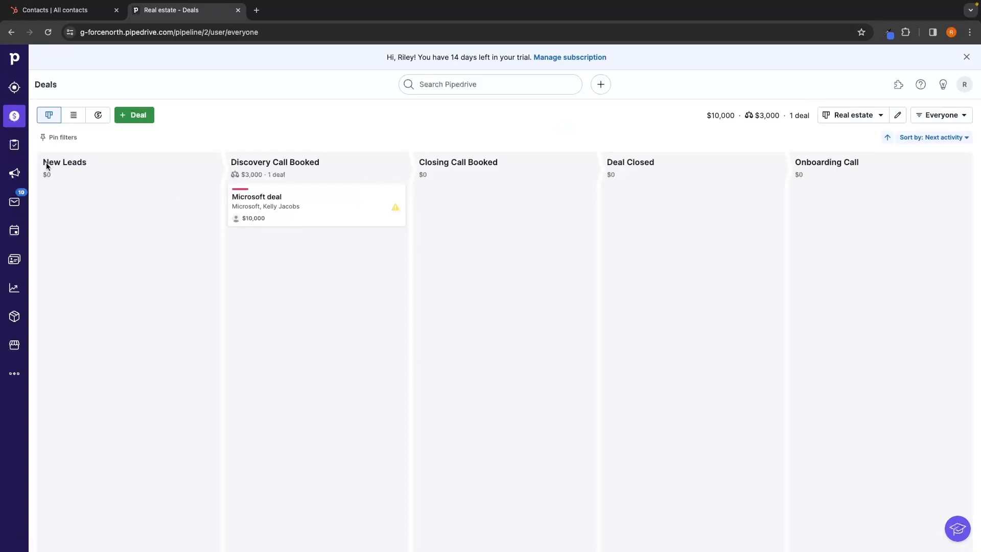
drag(44, 166, 108, 169)
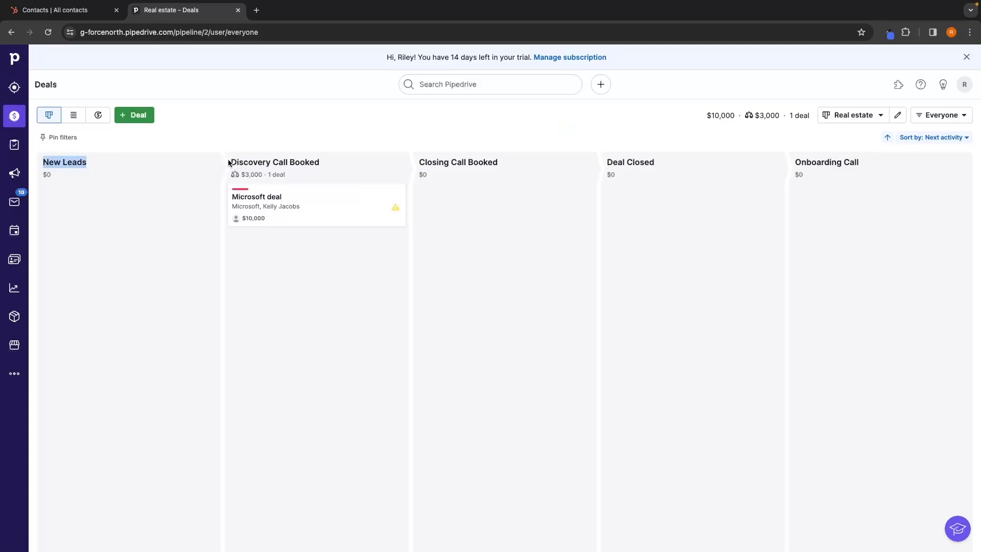
click(557, 145)
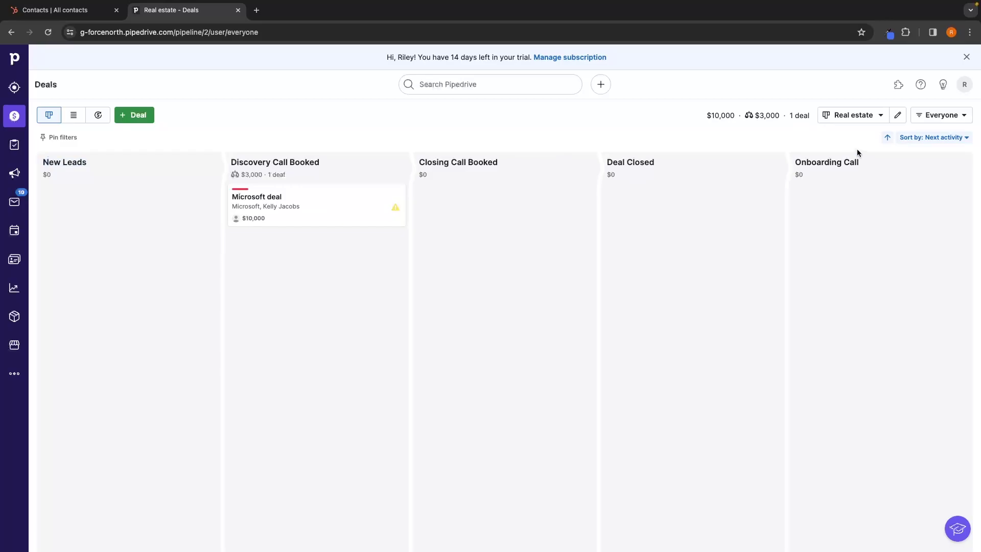
click(899, 115)
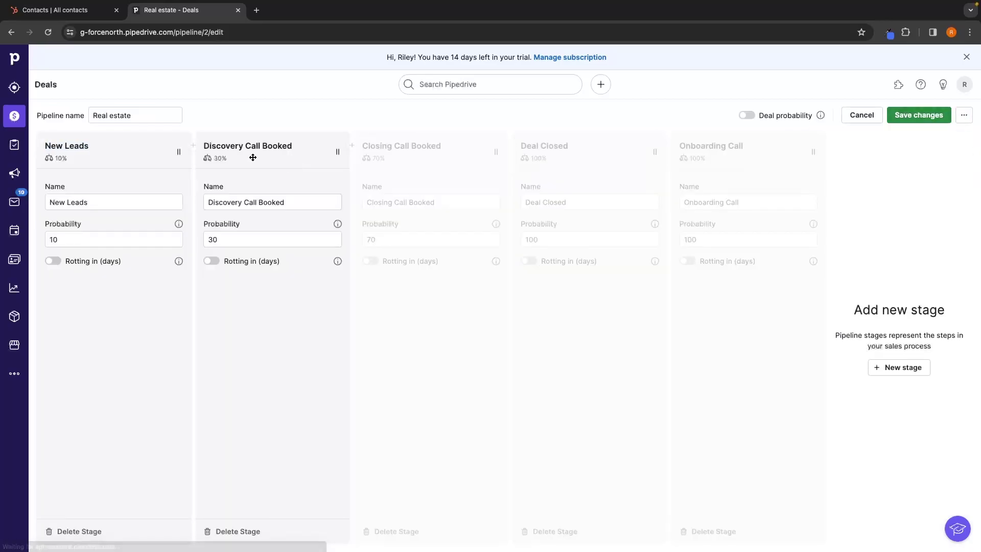
double_click(88, 203)
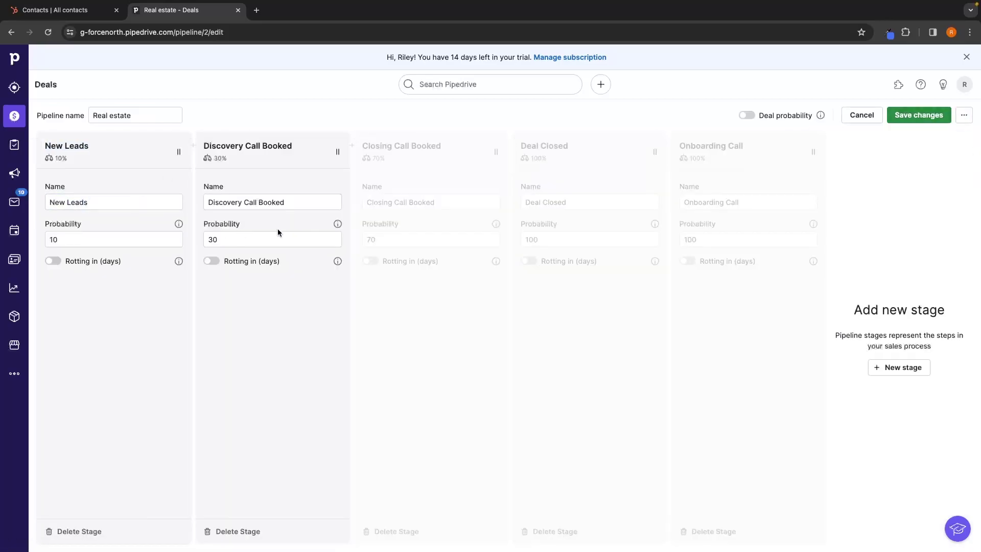
triple_click(274, 202)
click(440, 204)
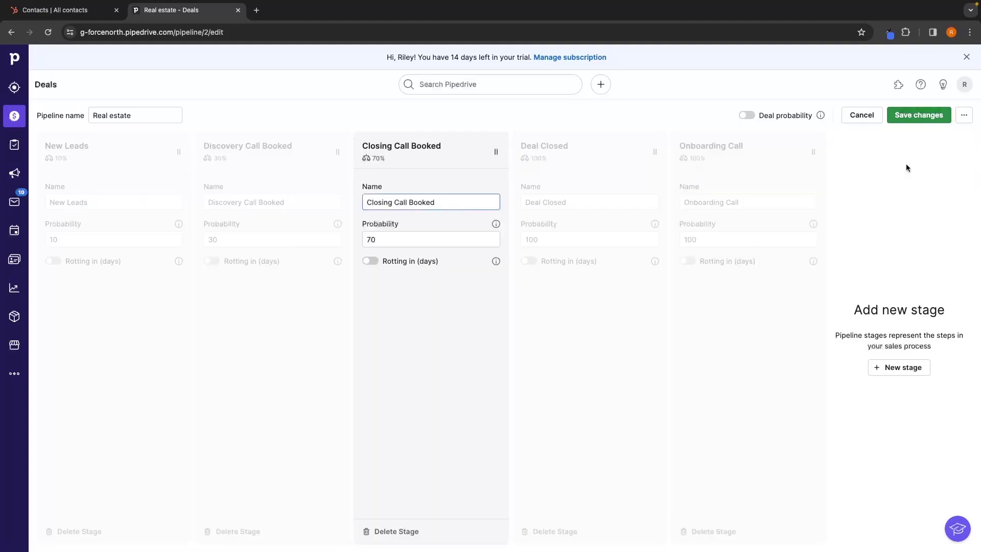
click(920, 115)
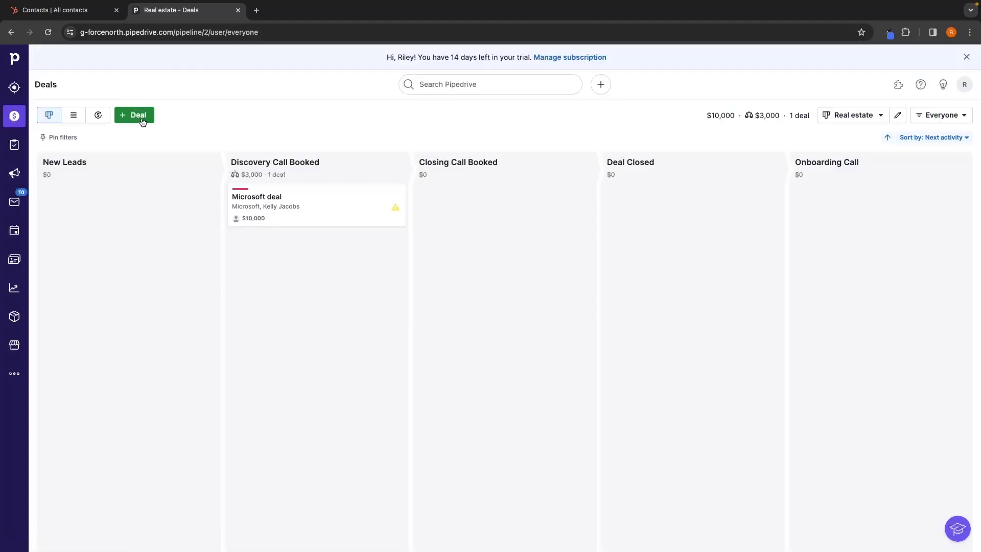
Add a deal worth 15000 linked to the existing Coca Cola contact.
click(143, 122)
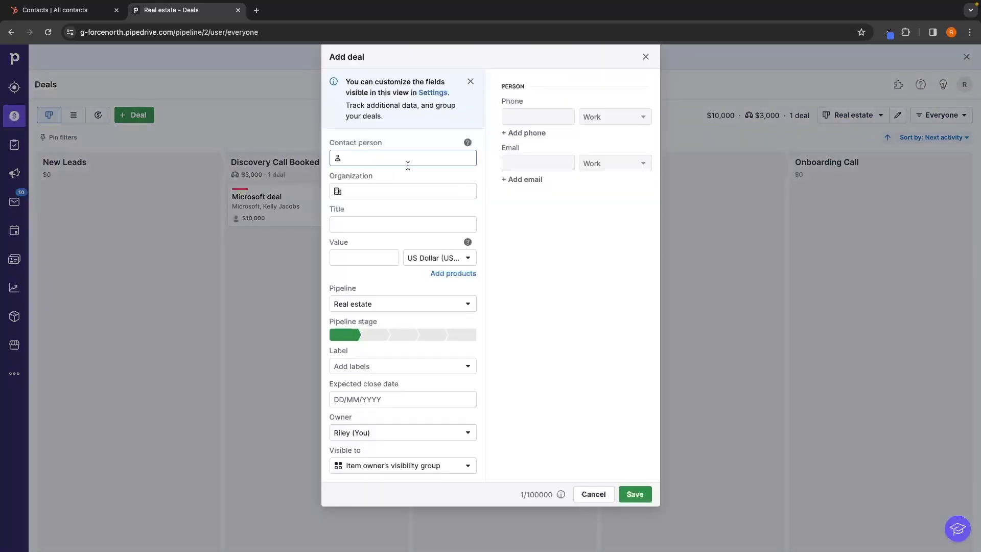
text(tyler)
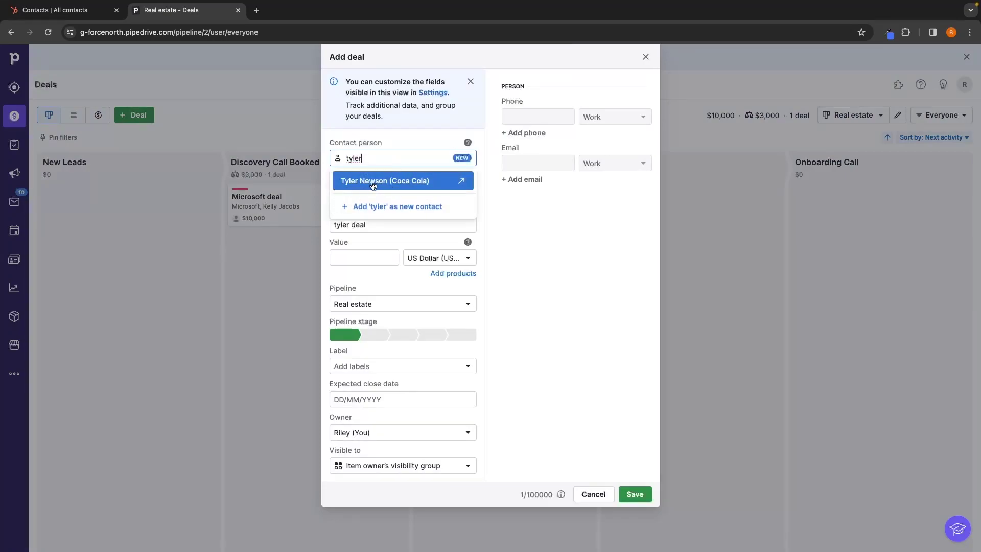
click(373, 184)
click(387, 257)
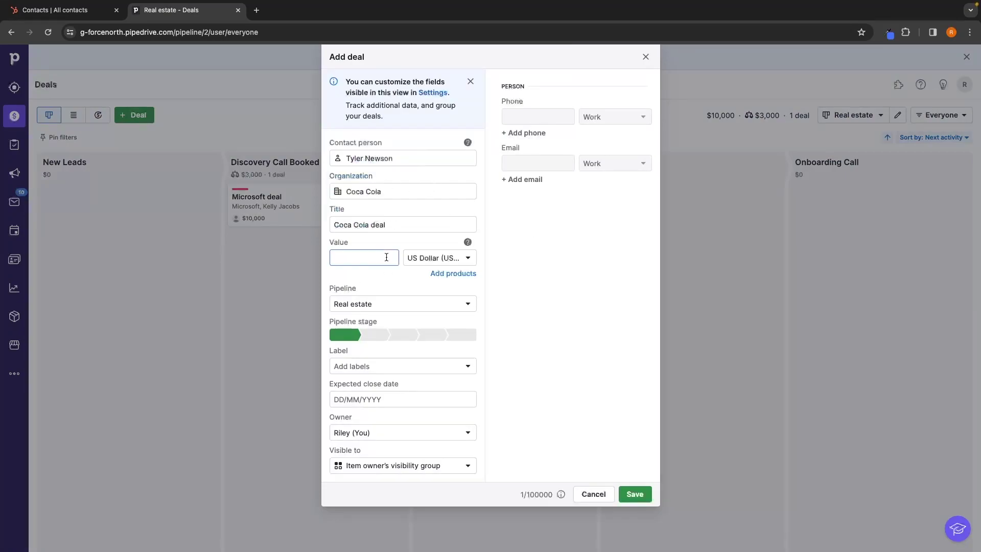
text($15000)
key(super+a)
text(15000)
click(423, 213)
click(639, 496)
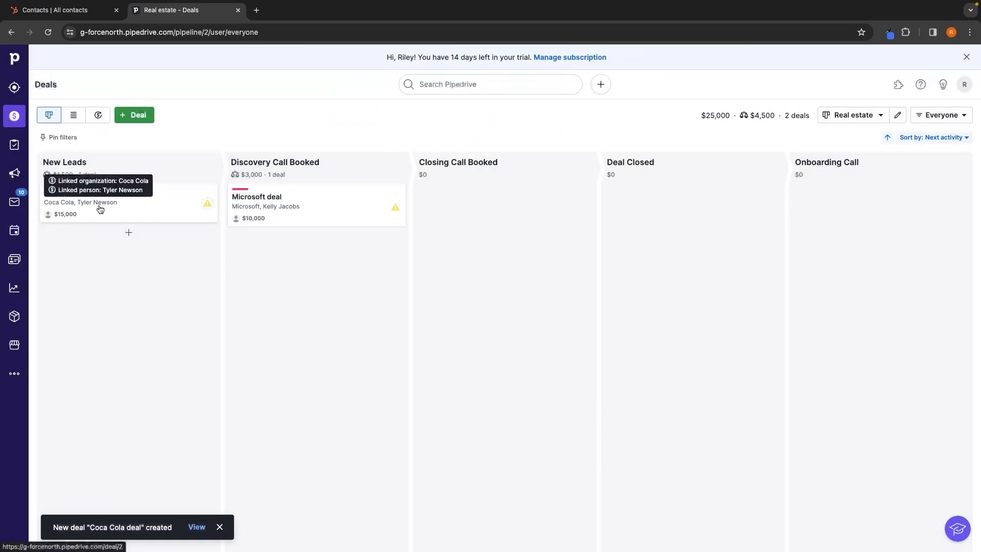
Move the Coca Cola deal card into the Deal Closed stage and open Projects.
drag(98, 207, 737, 260)
drag(861, 213, 687, 241)
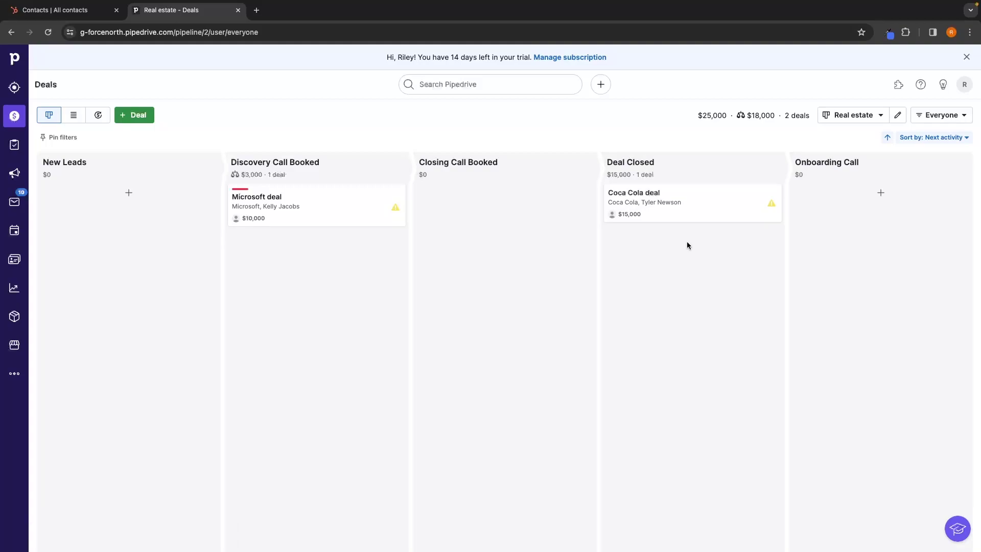
click(3, 146)
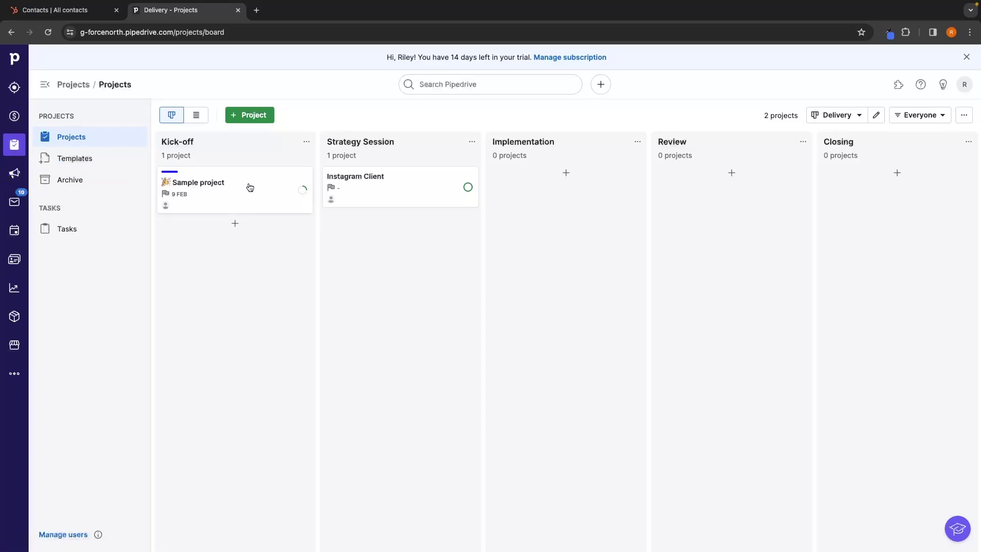
Look over the new project form and its owner, then close it without saving.
click(253, 119)
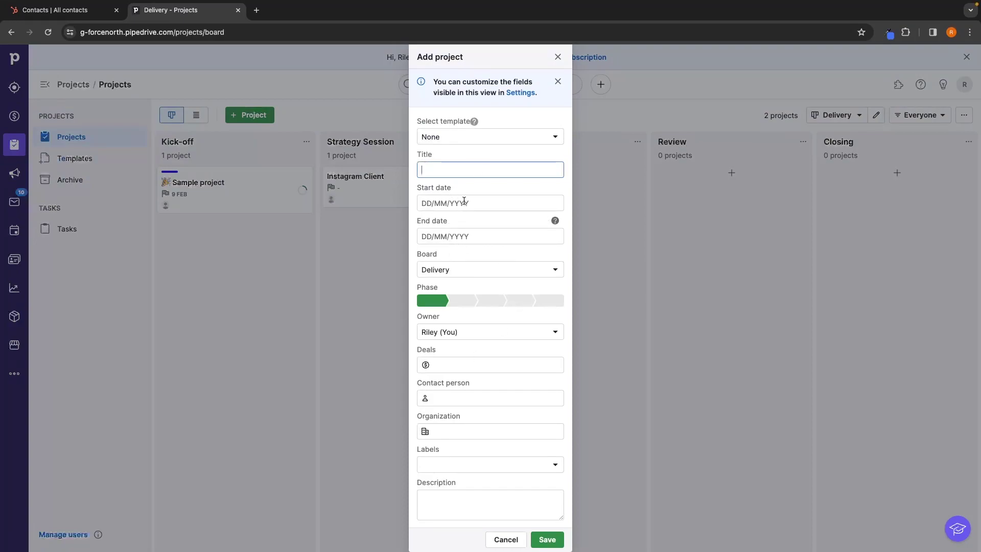
click(446, 332)
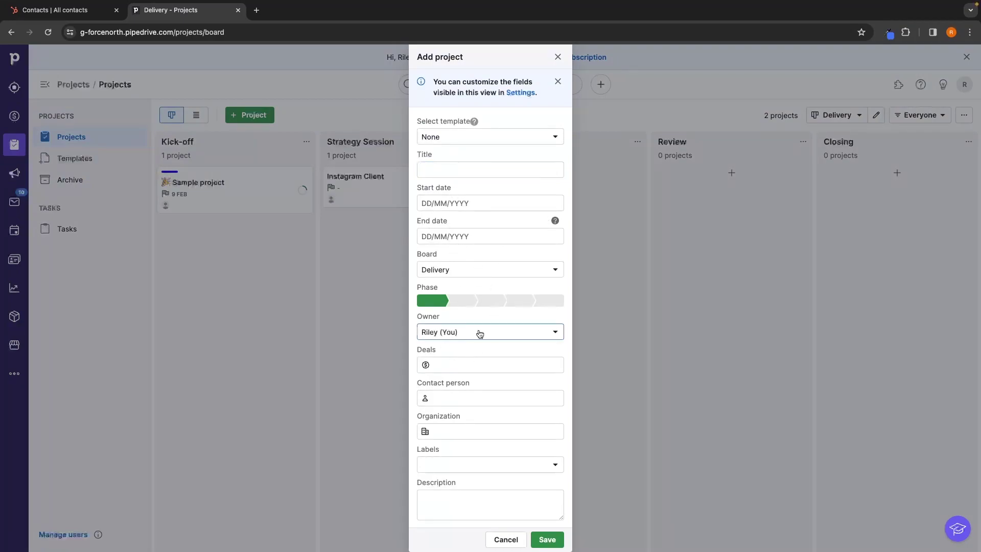
click(559, 57)
Move the Sample project into Strategy Session, then back to Kick-off.
drag(213, 196, 604, 231)
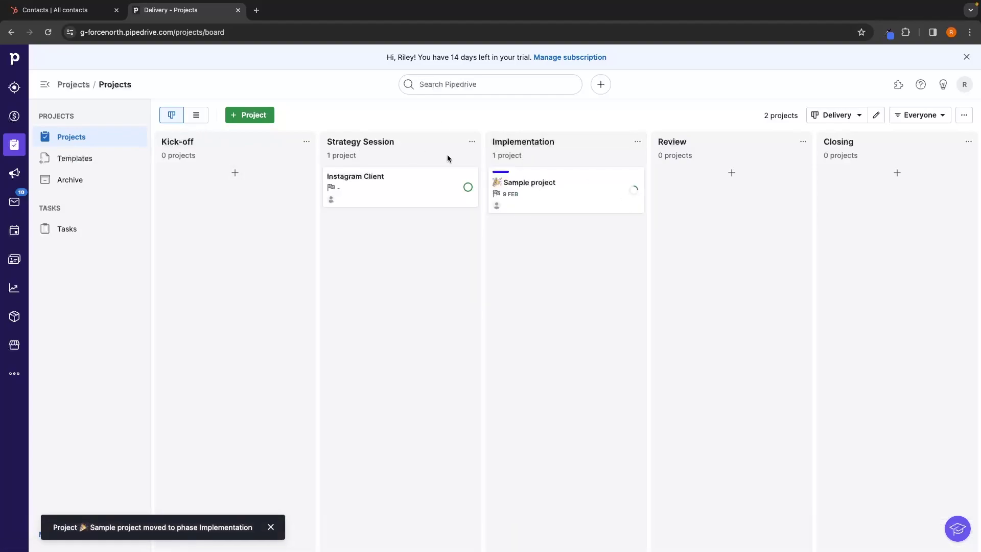
click(876, 114)
click(942, 114)
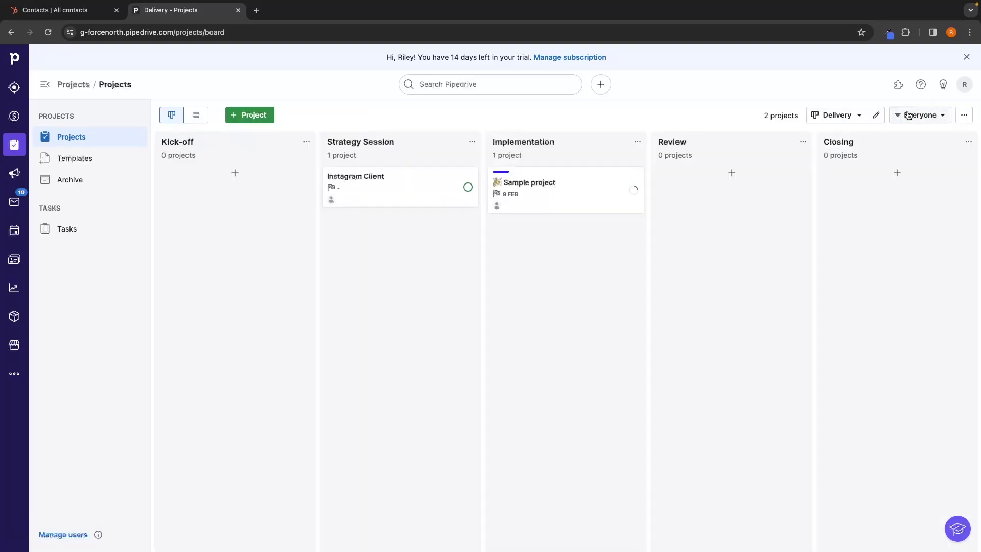
drag(517, 199, 234, 242)
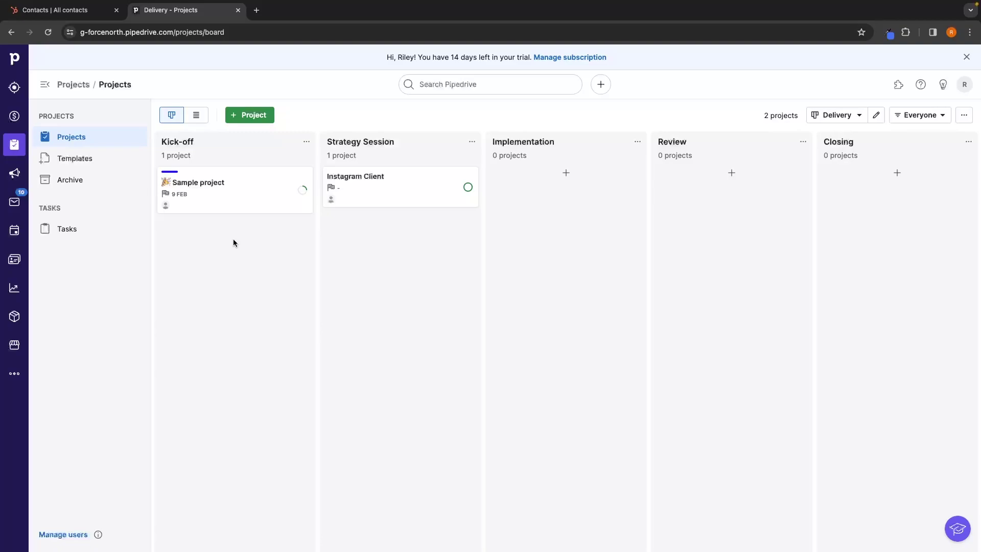
click(14, 173)
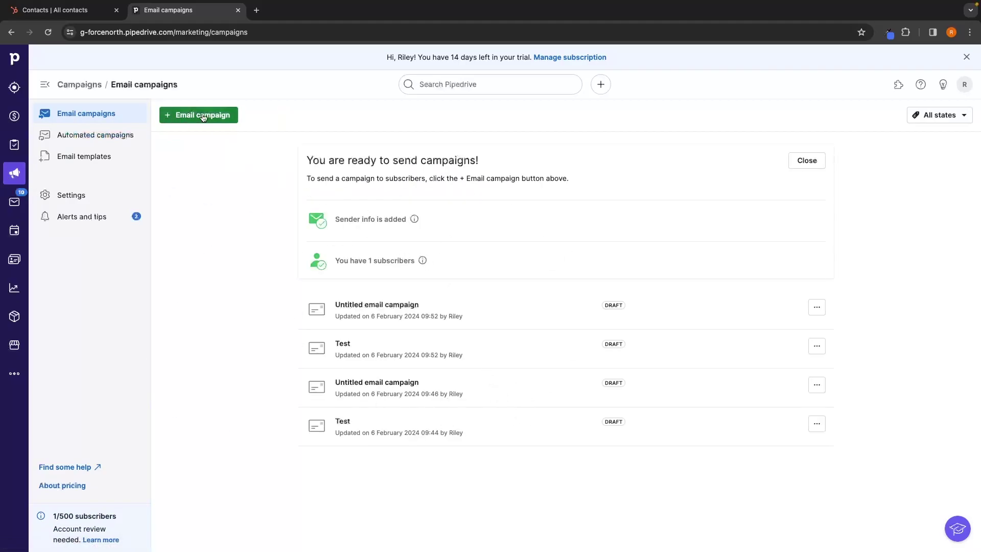
Start a new email campaign, preview the Guide (contrasting) layout, and return to the form.
click(233, 118)
scroll(488, 321, down, 3)
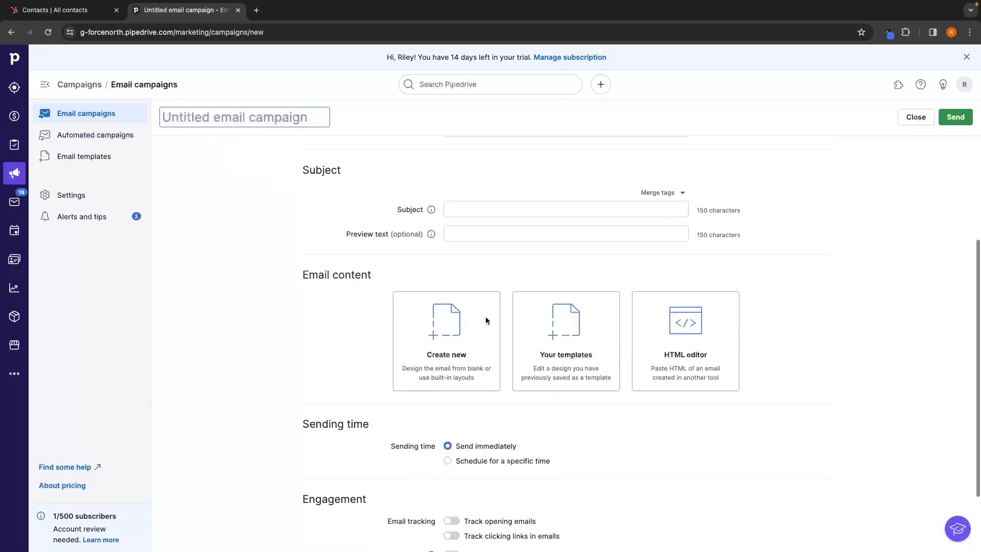
click(487, 321)
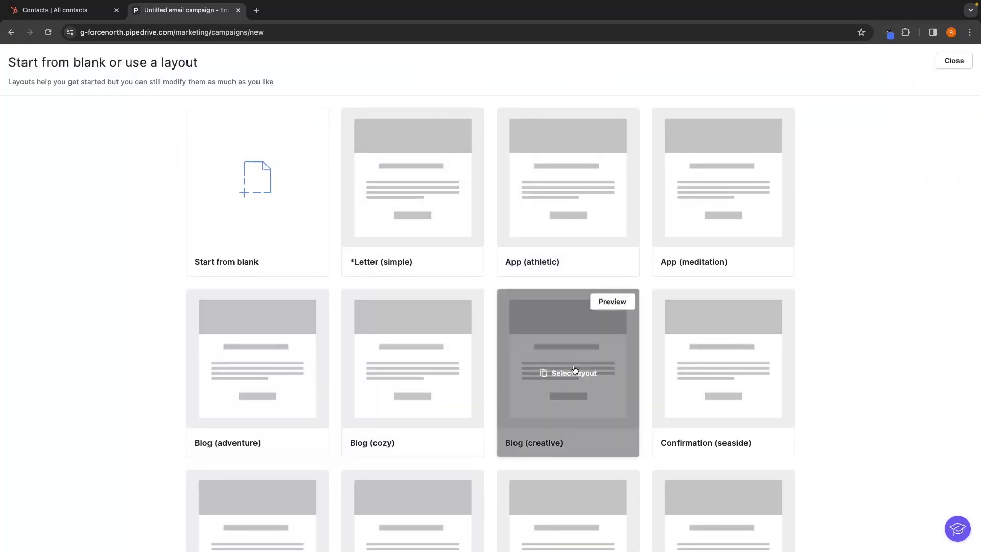
scroll(572, 373, down, 10)
scroll(574, 373, up, 4)
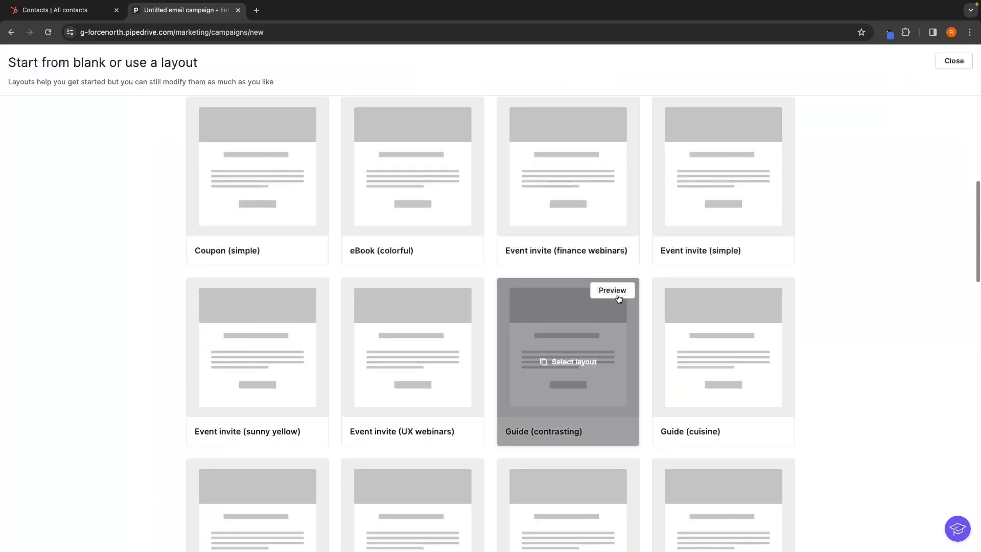
click(613, 290)
scroll(620, 207, down, 12)
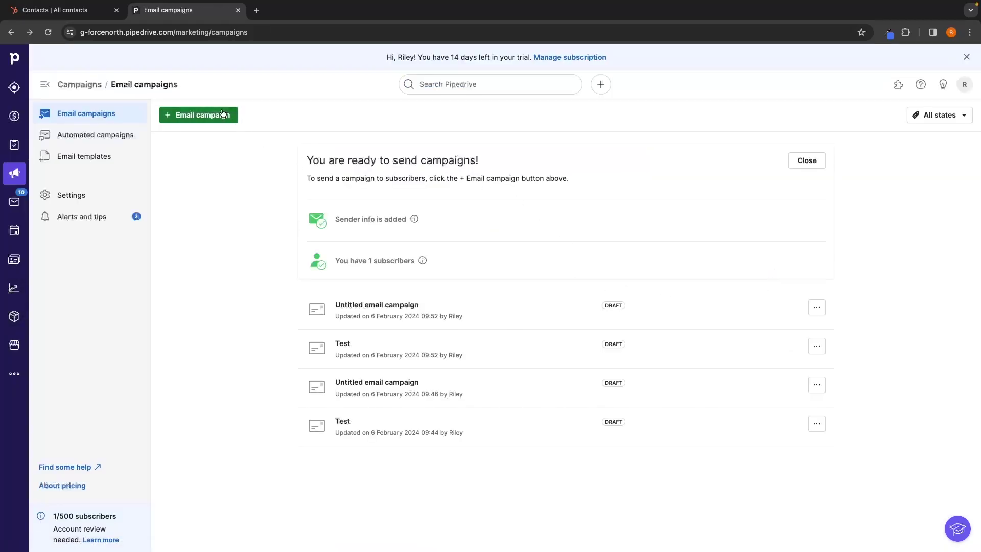
click(197, 114)
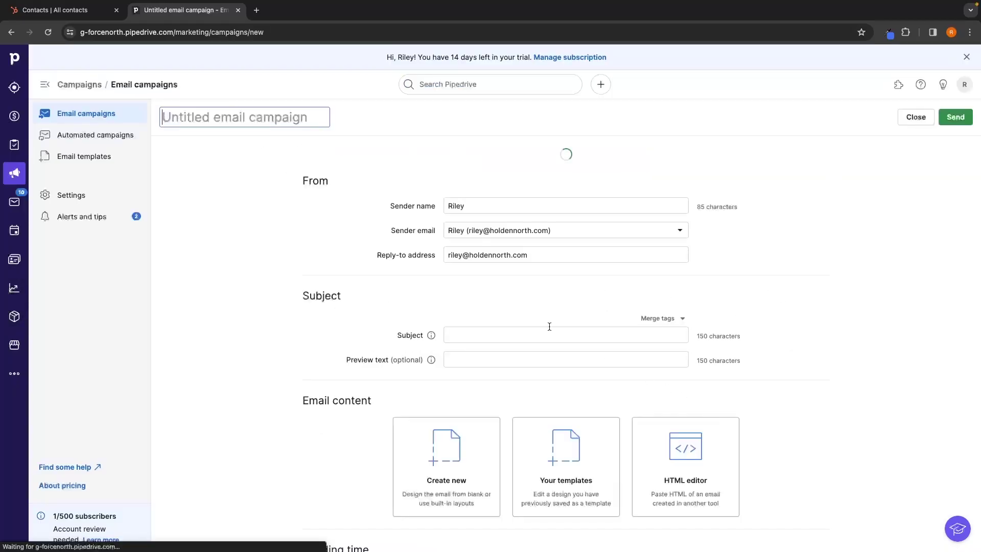
scroll(542, 294, down, 5)
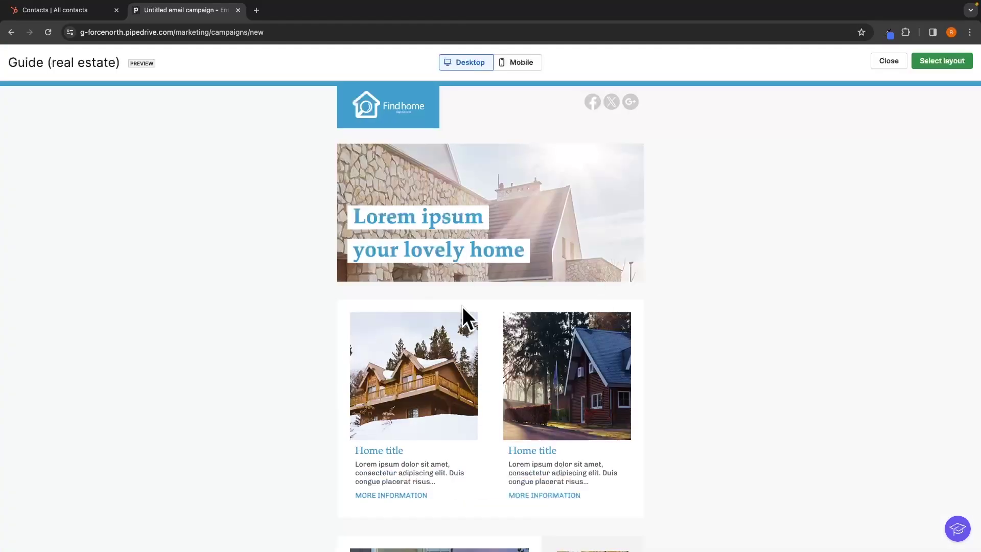
scroll(567, 284, left, 5)
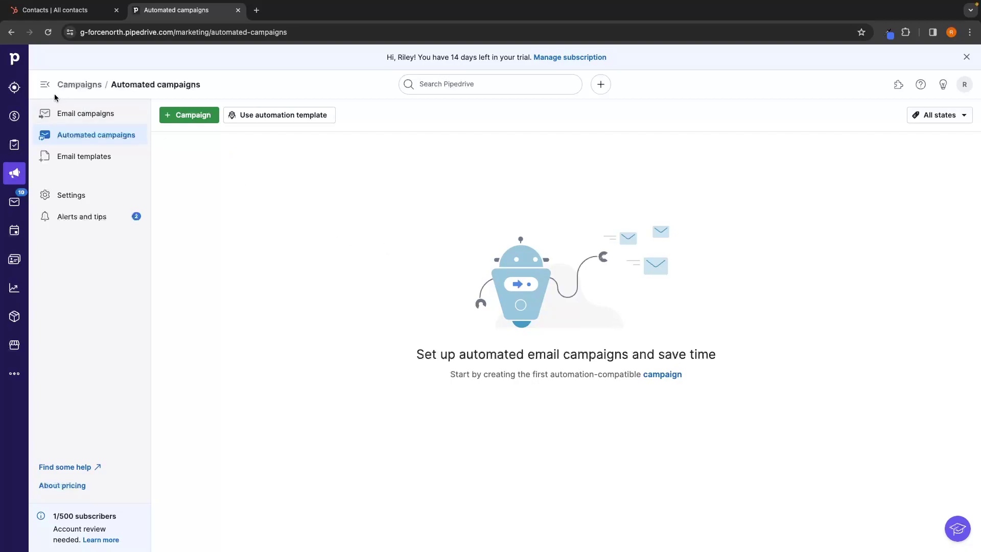
Read the Squarespace conversation in the sales inbox and briefly open a new email draft.
click(15, 200)
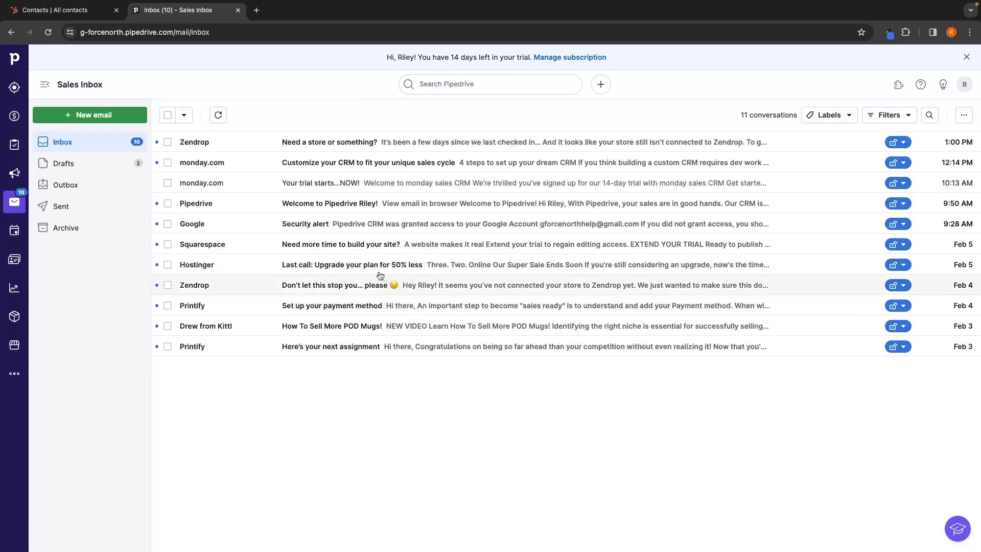
click(373, 244)
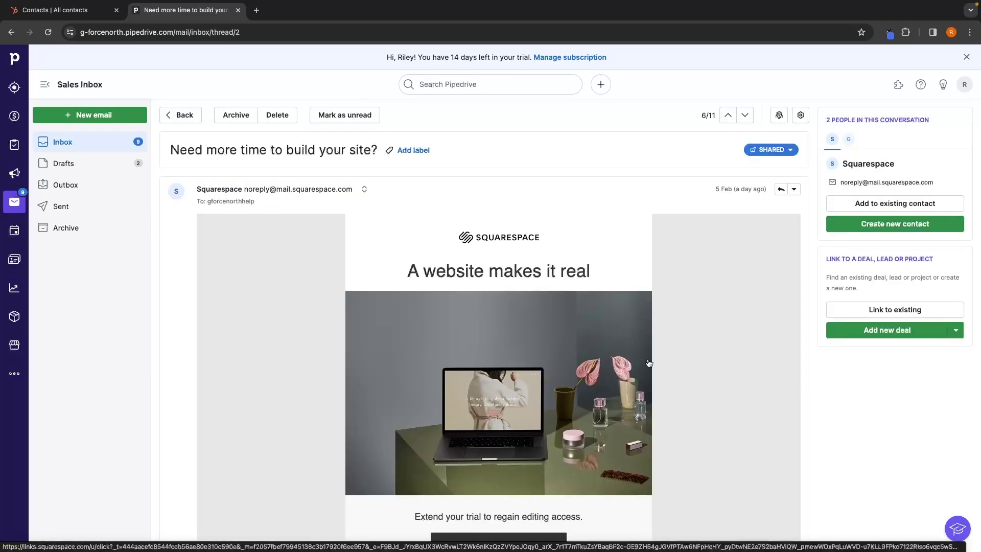
click(185, 116)
click(102, 114)
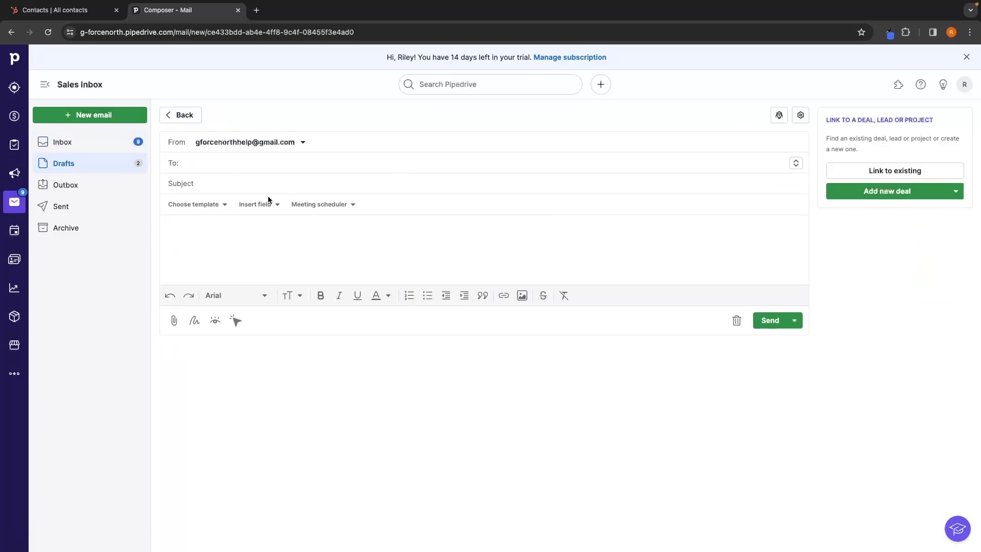
click(191, 120)
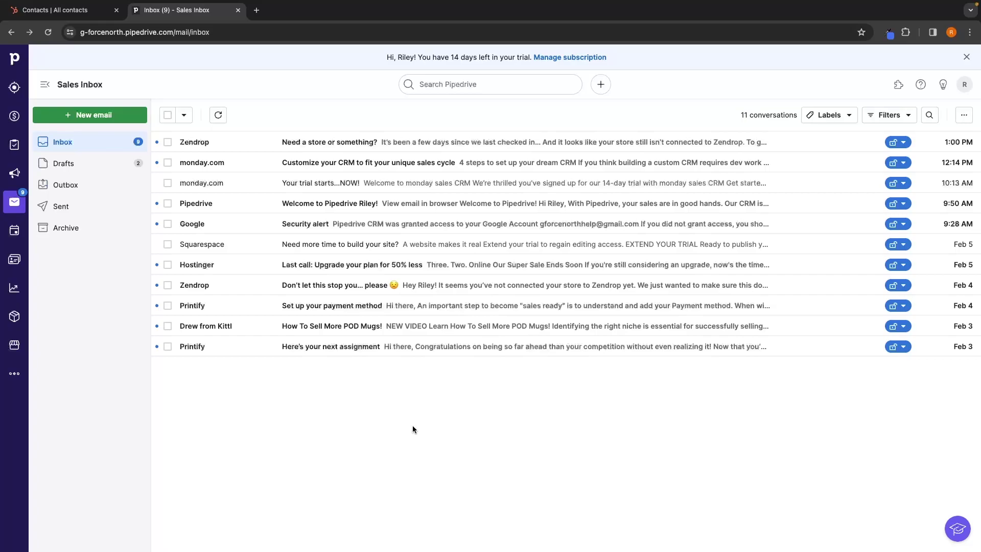
click(14, 231)
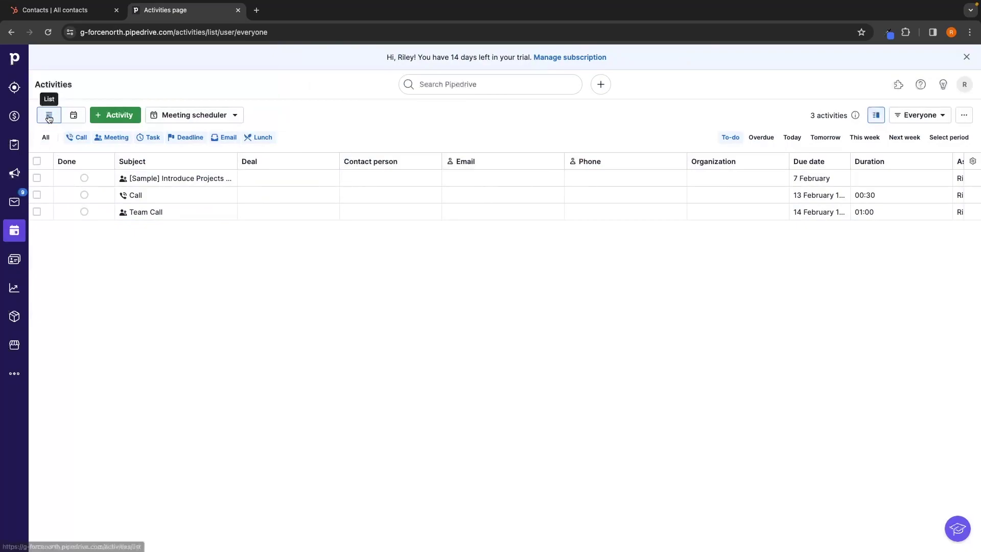
Switch the activities to the weekly calendar view for Feb 5 – 11, 2024.
click(73, 115)
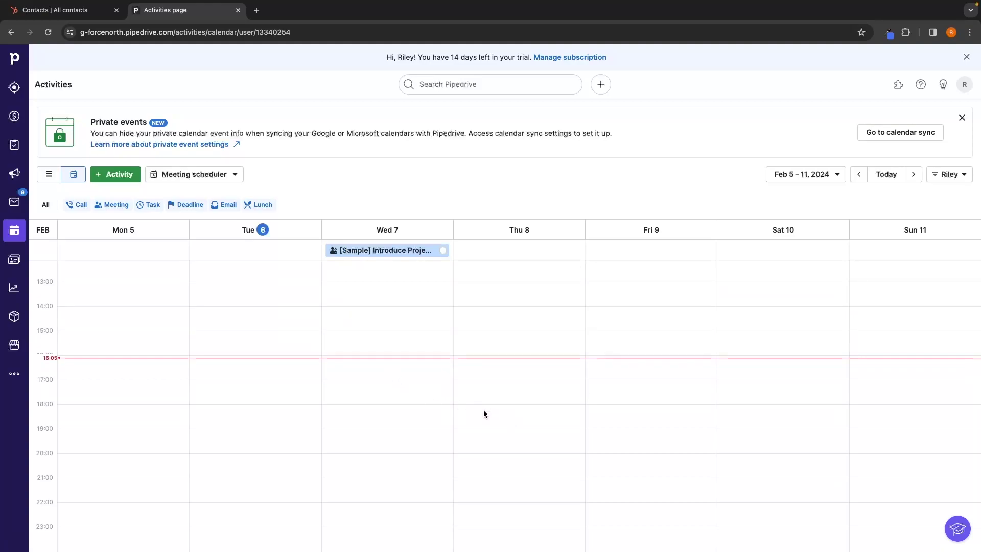
Start a new sales call activity running from 18:00 to 18:30.
click(115, 175)
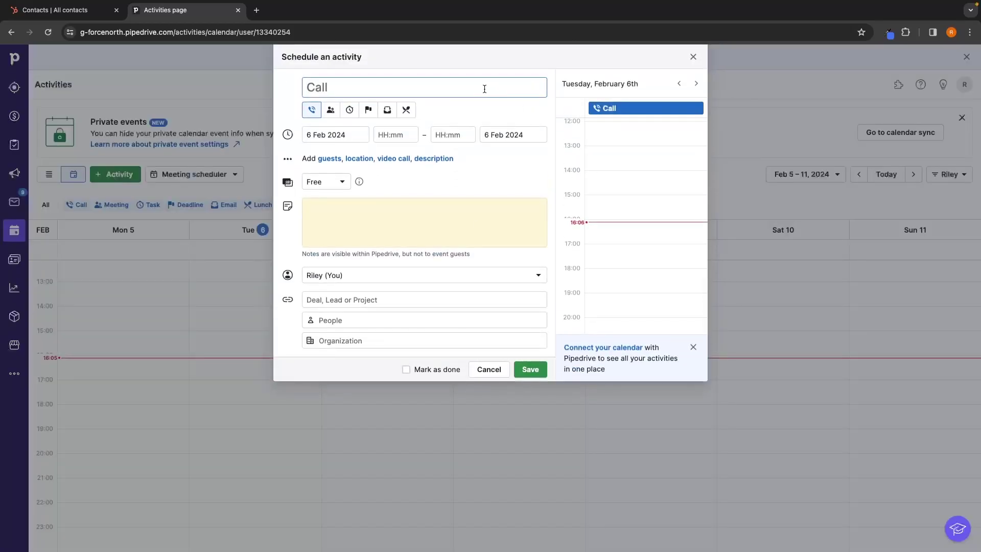
text(Sales call with Tom)
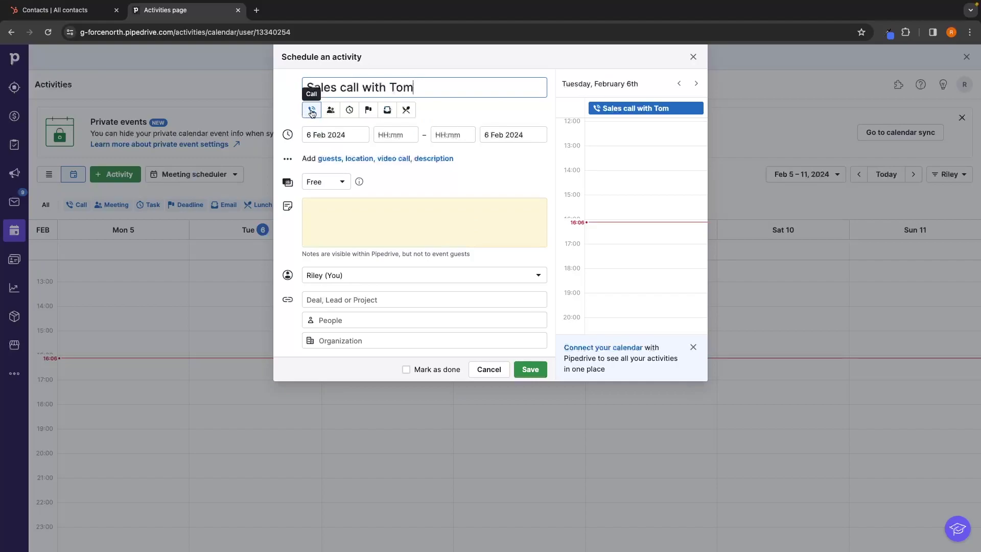
click(399, 136)
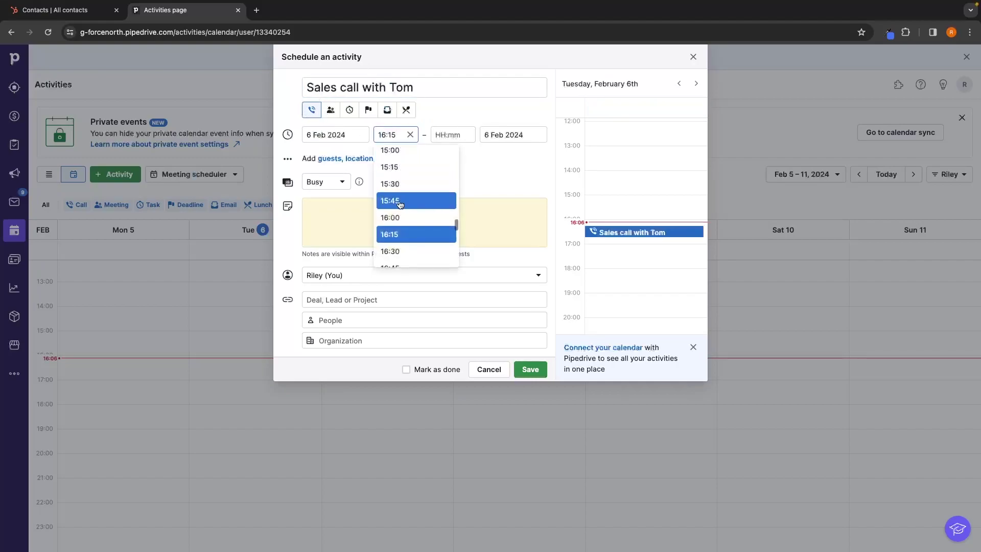
scroll(404, 205, down, 5)
click(404, 213)
click(450, 134)
click(462, 207)
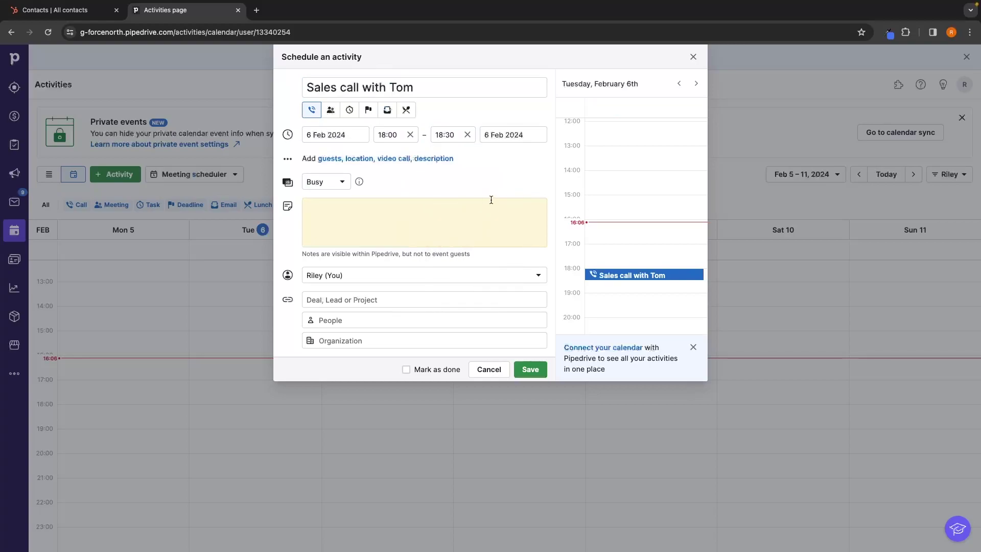
Set the call's date to 7 Feb 2024, keep the assignee, and save it.
click(321, 131)
click(348, 216)
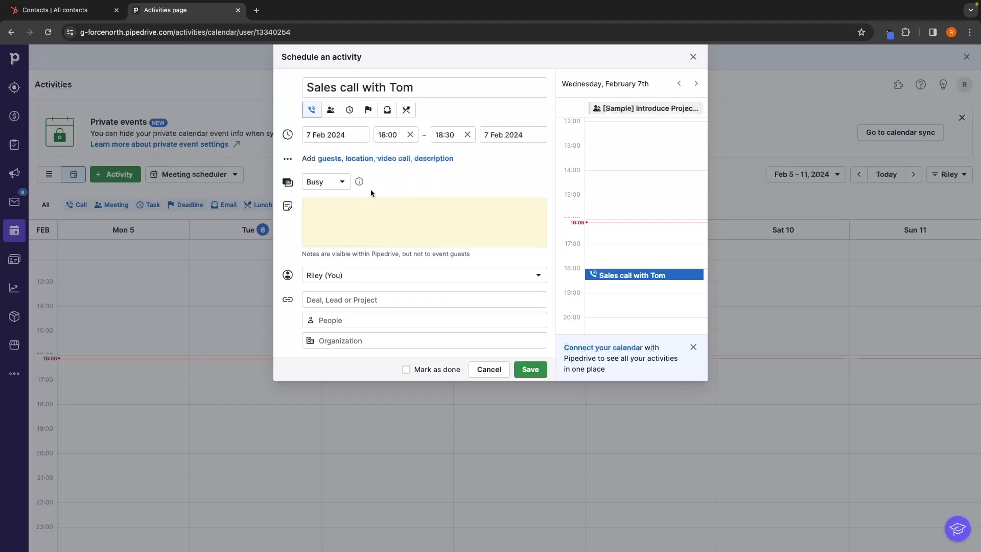
click(337, 224)
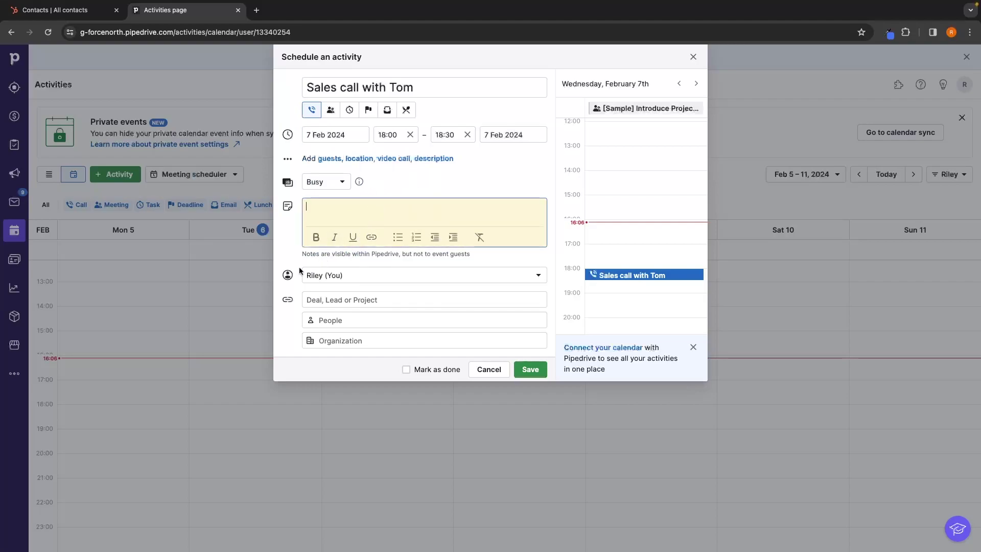
click(327, 277)
click(327, 276)
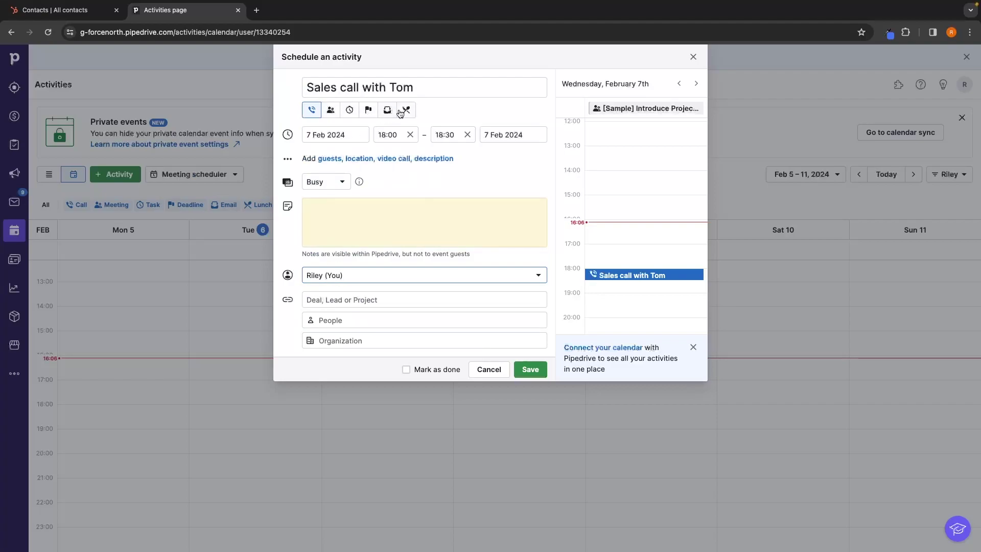
click(540, 369)
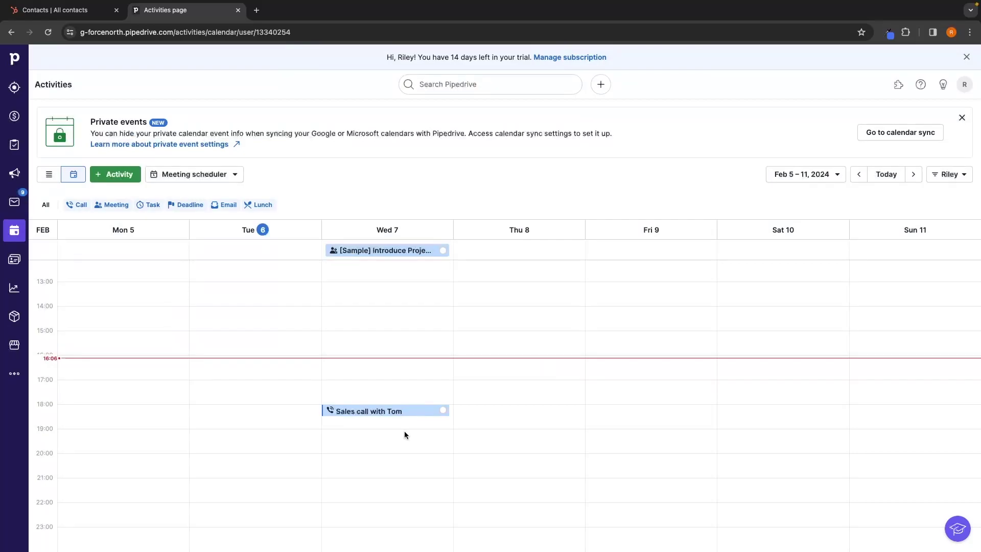
Open the people list, cancel the Add person form, then open Insights via the g i shortcut.
key(alt+Left)
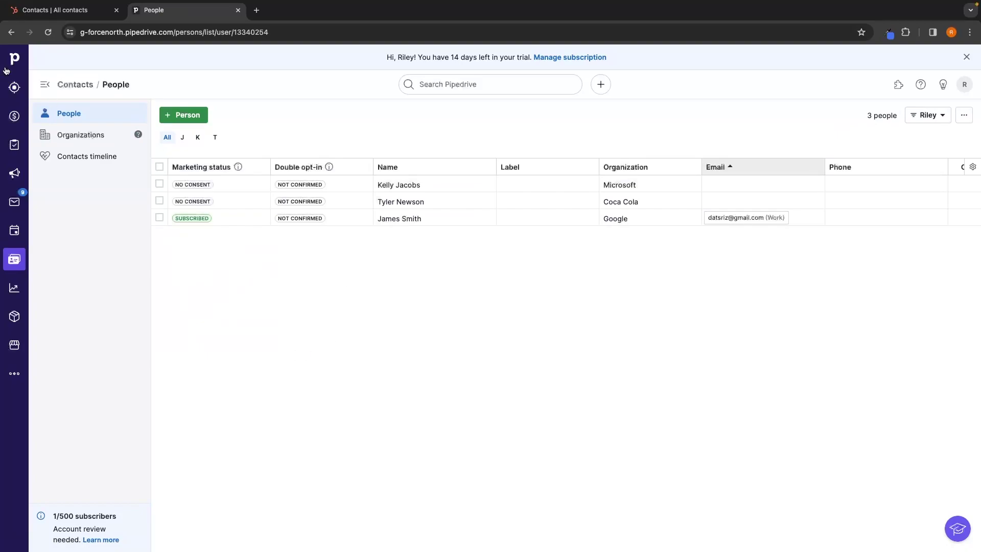
click(174, 113)
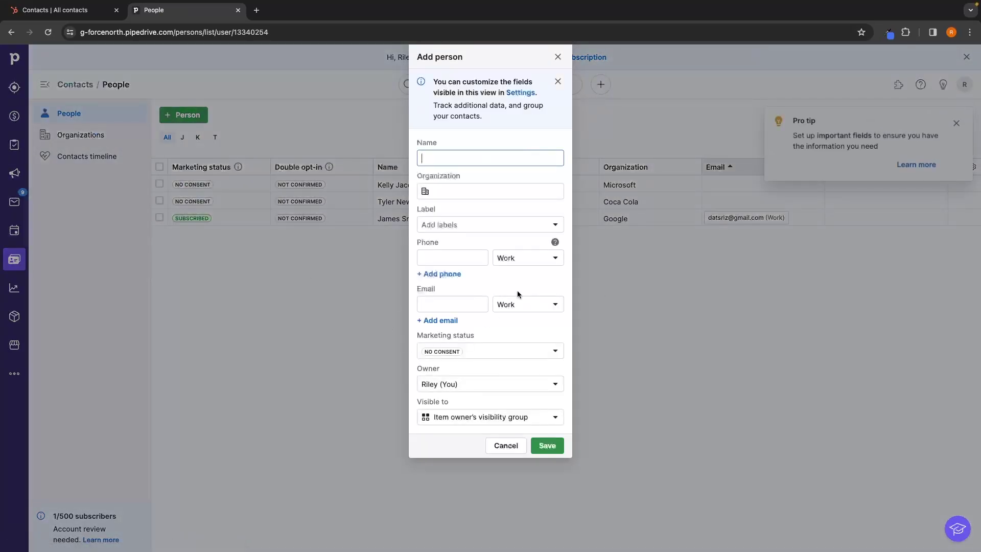
click(558, 57)
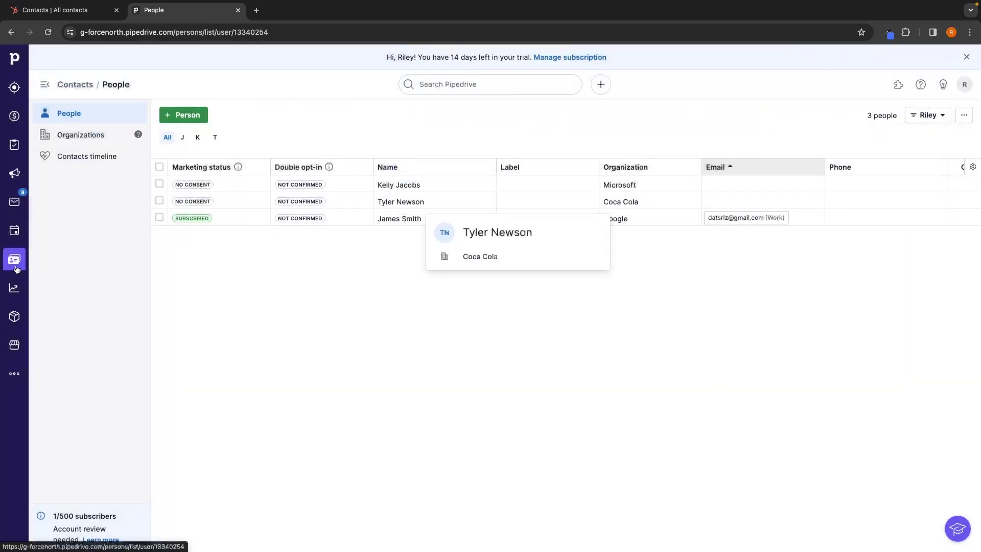
key(g)
key(i)
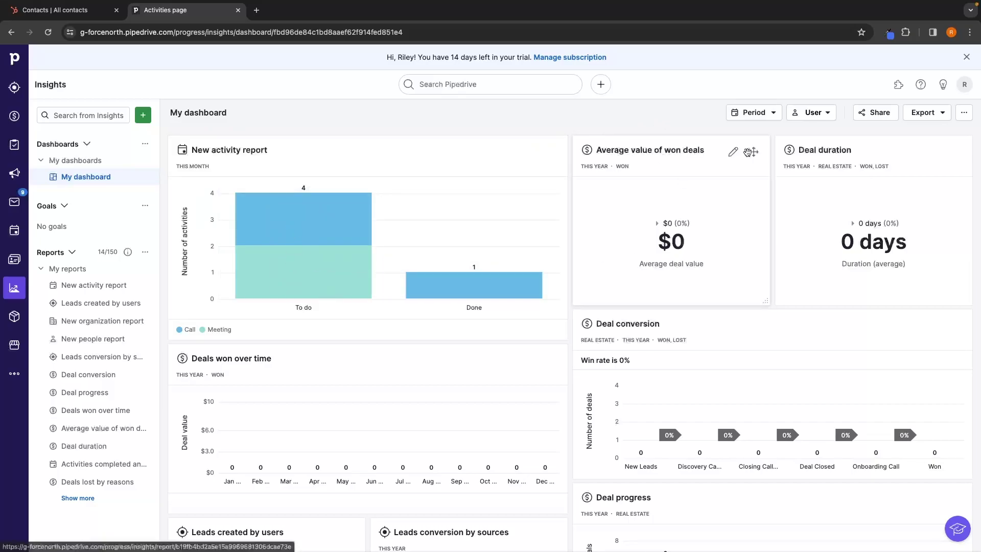
Drag the New activity report card down beside Leads created by users.
scroll(842, 160, down, 2)
scroll(842, 159, down, 1)
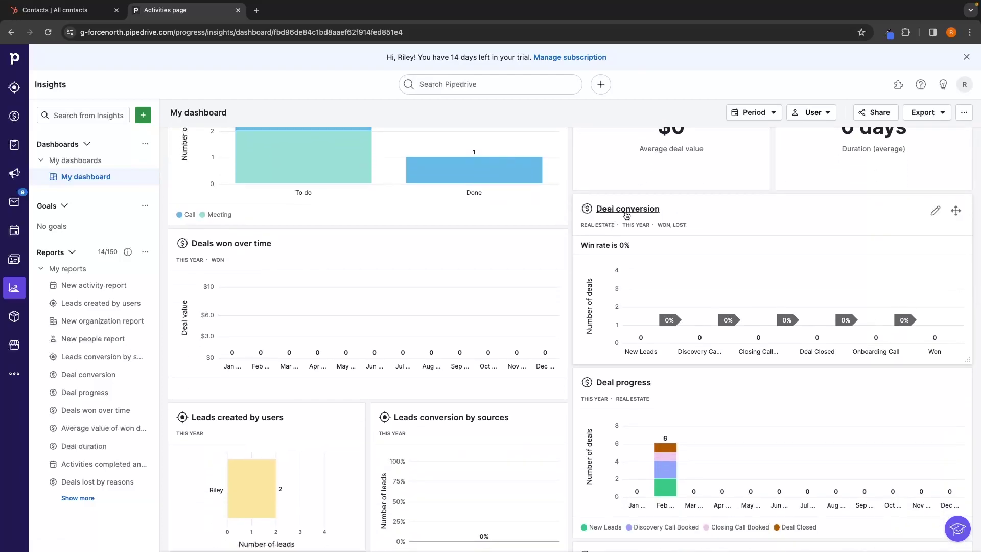
scroll(290, 262, down, 10)
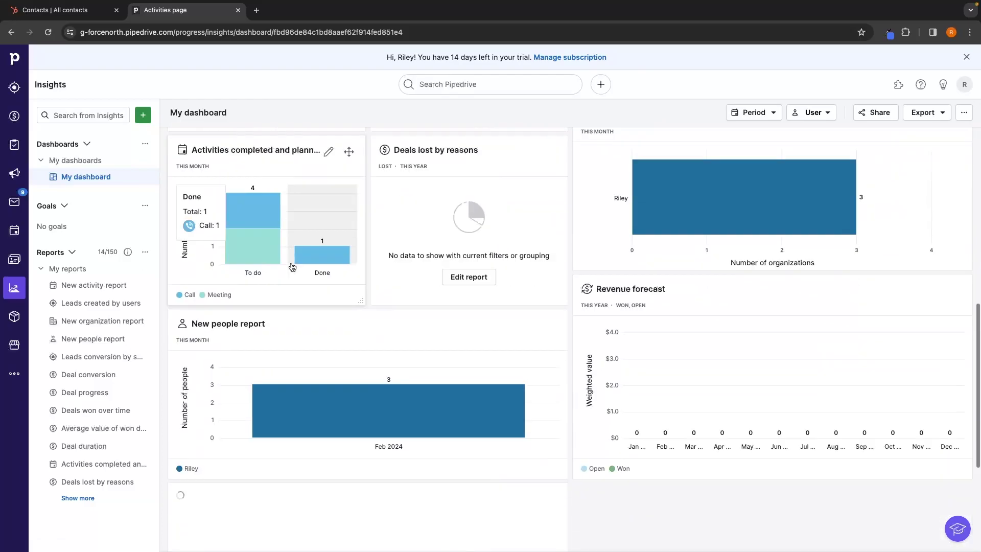
scroll(291, 266, up, 14)
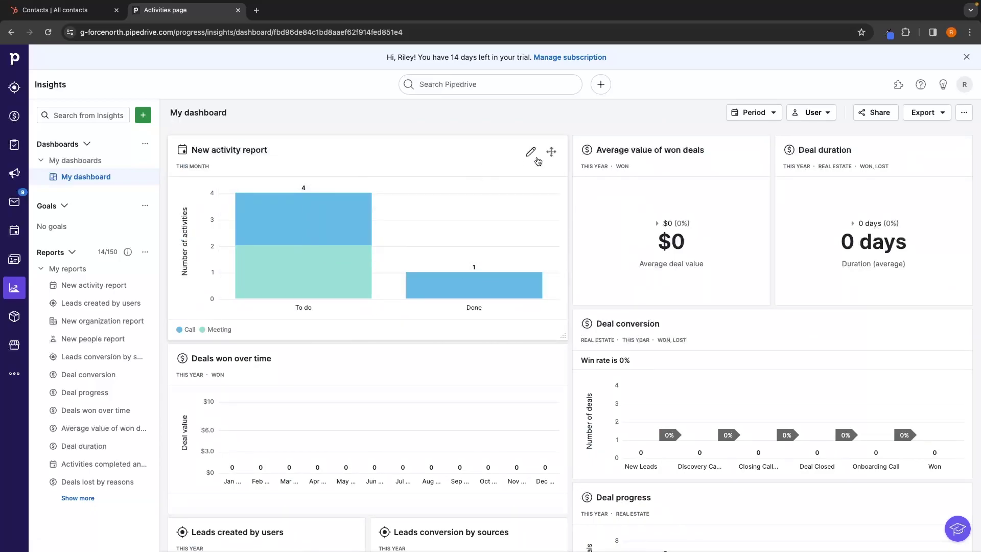
drag(551, 151, 804, 308)
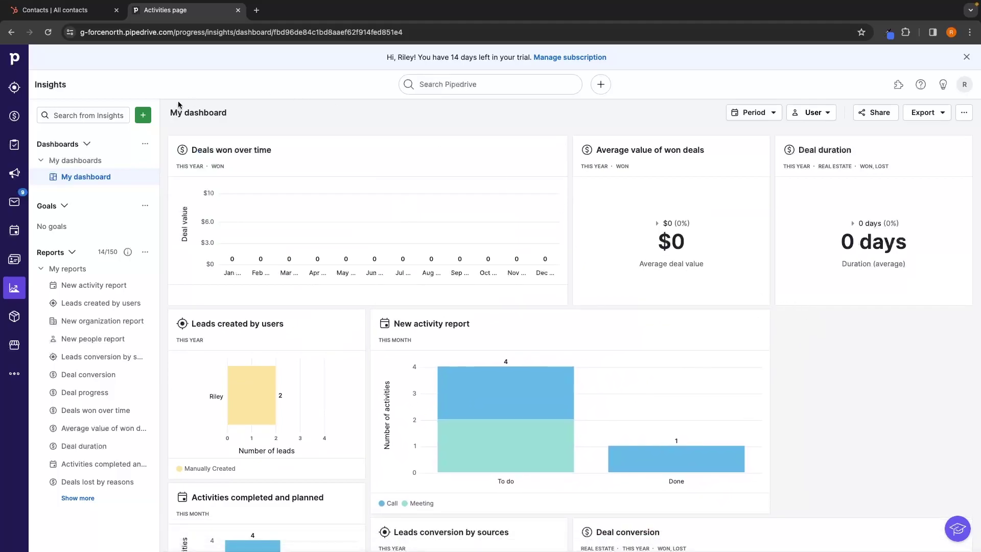
Open the add-report window from the + menu and close it without adding a report.
click(142, 116)
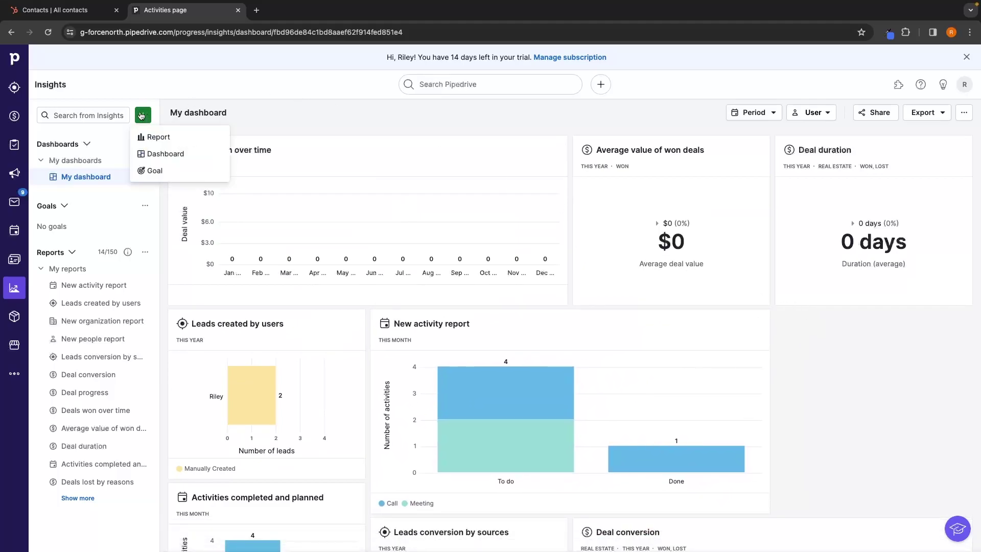
click(147, 141)
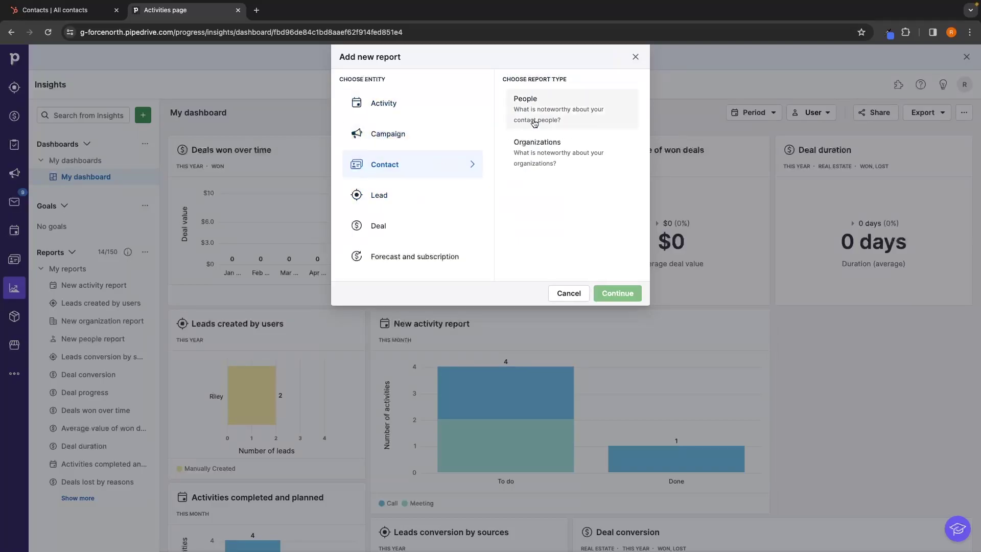
click(635, 56)
scroll(659, 241, down, 1)
scroll(659, 240, down, 5)
scroll(665, 357, up, 6)
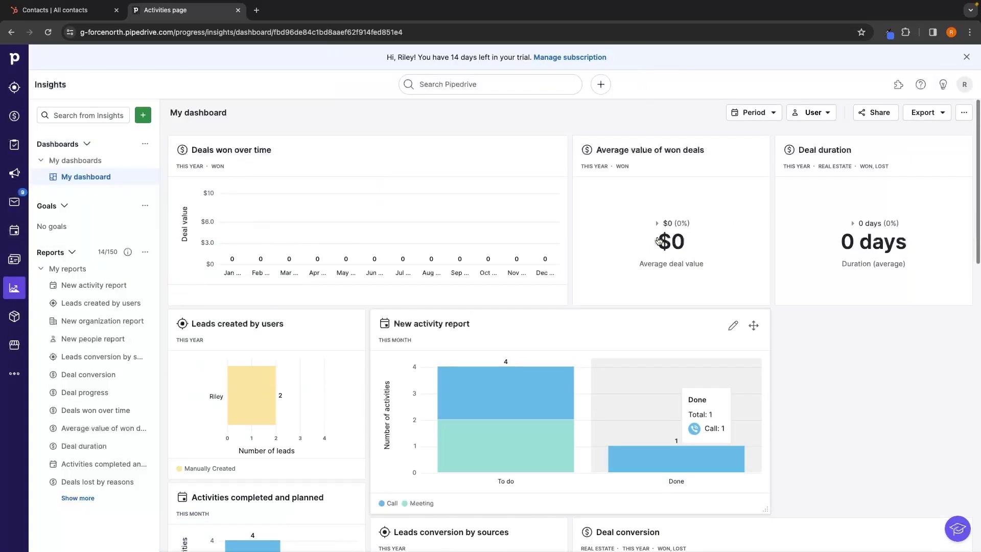
Browse the apps in Pipedrive's Marketplace, then close the Marketplace browser tab.
click(16, 346)
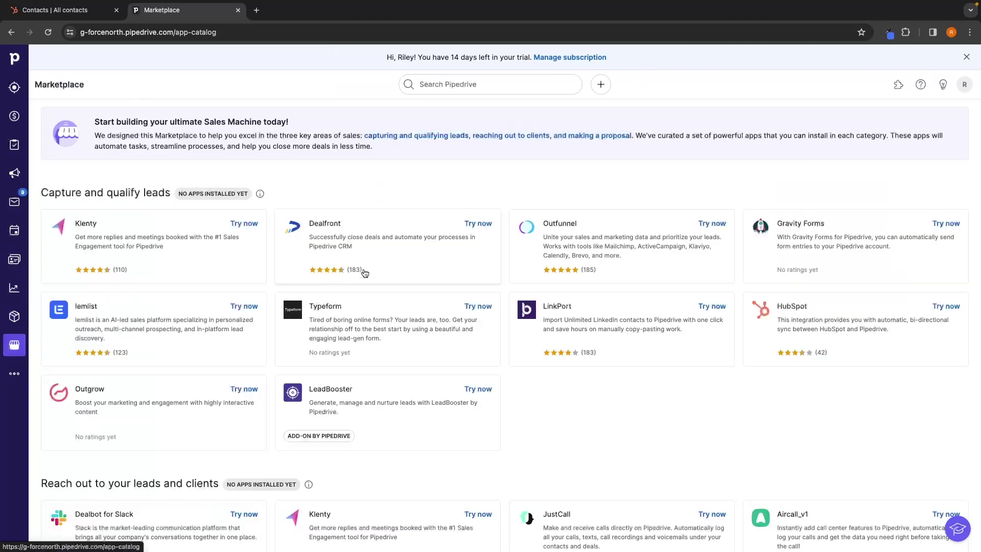
scroll(432, 322, down, 10)
scroll(432, 321, down, 5)
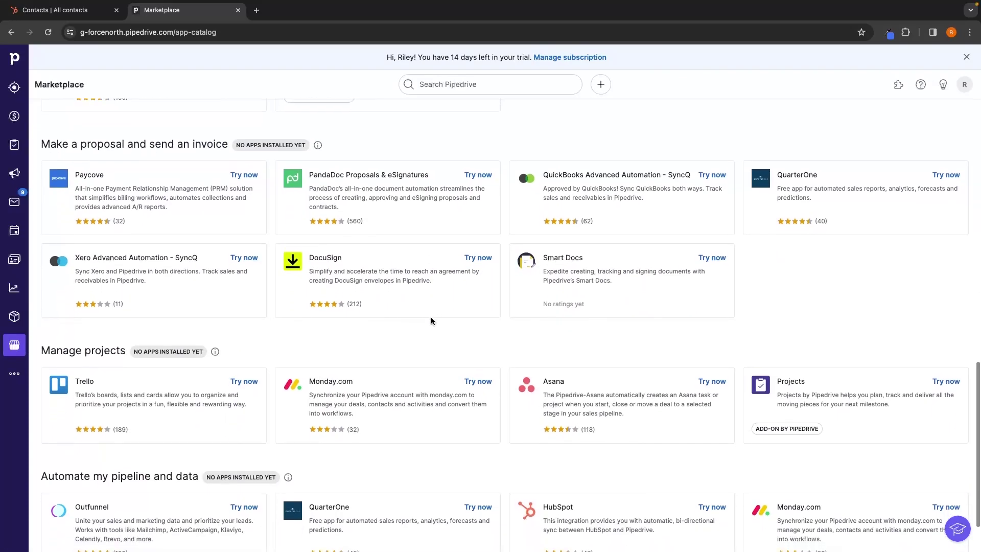
scroll(432, 321, up, 15)
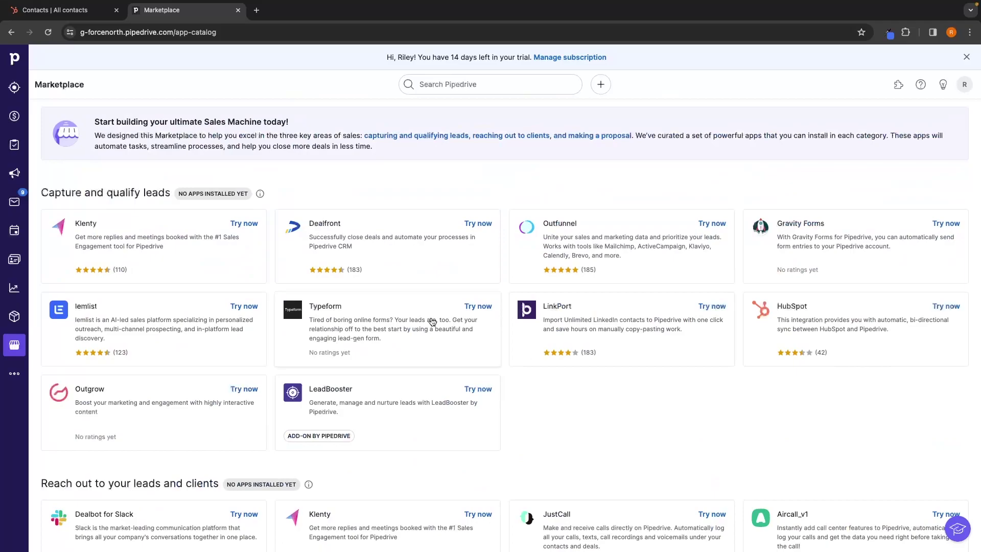
click(238, 10)
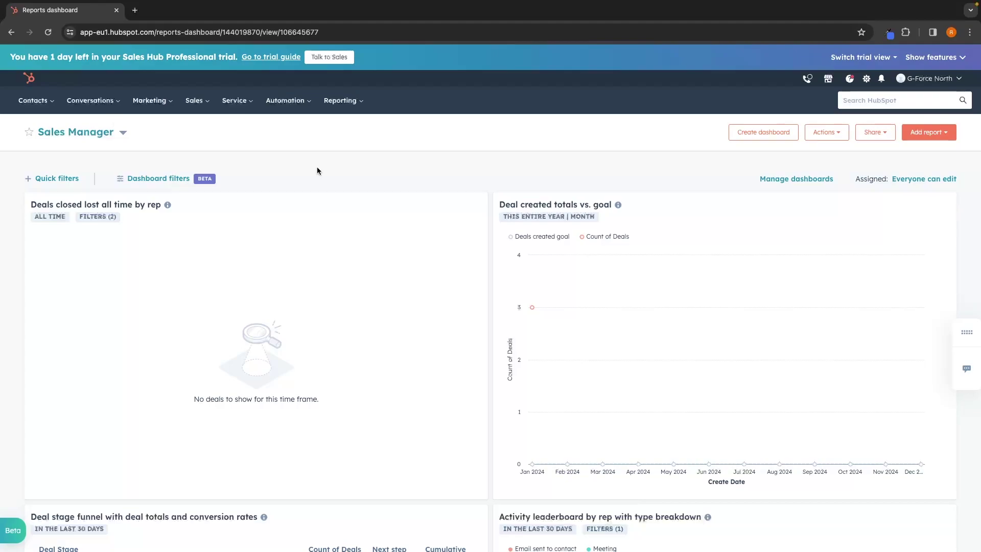
Review the Sales Manager dashboard and move the Deal created totals vs. goal card into the left column.
scroll(318, 170, down, 7)
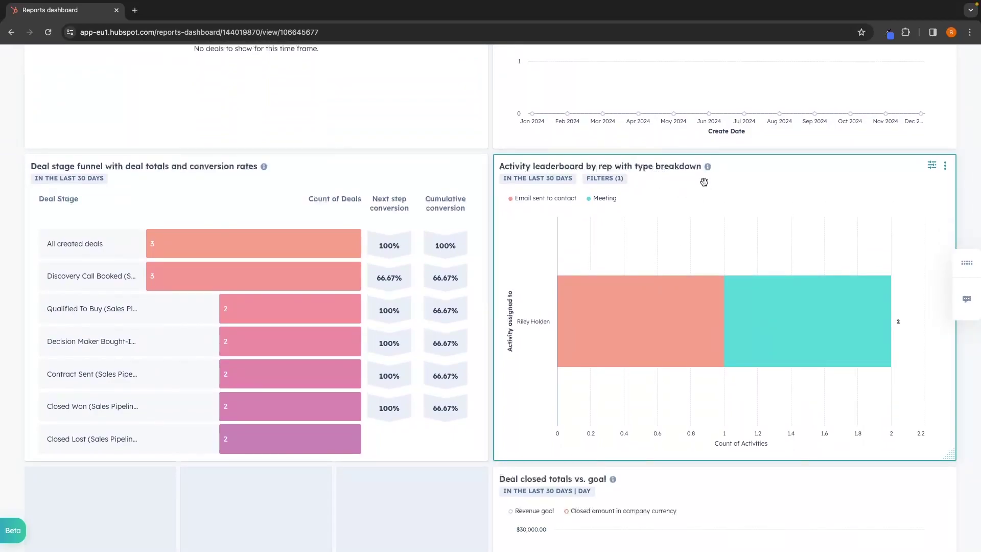
scroll(690, 184, down, 5)
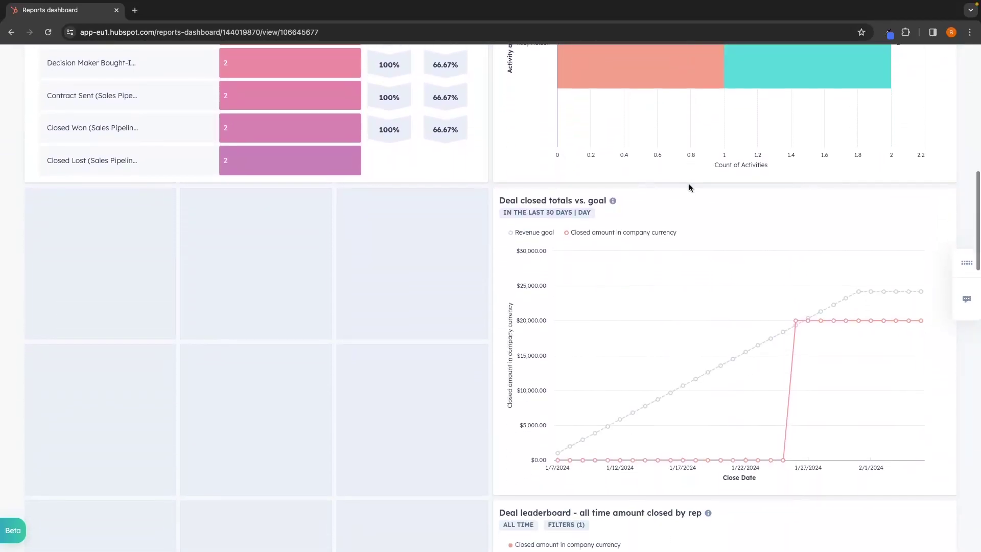
scroll(689, 185, down, 12)
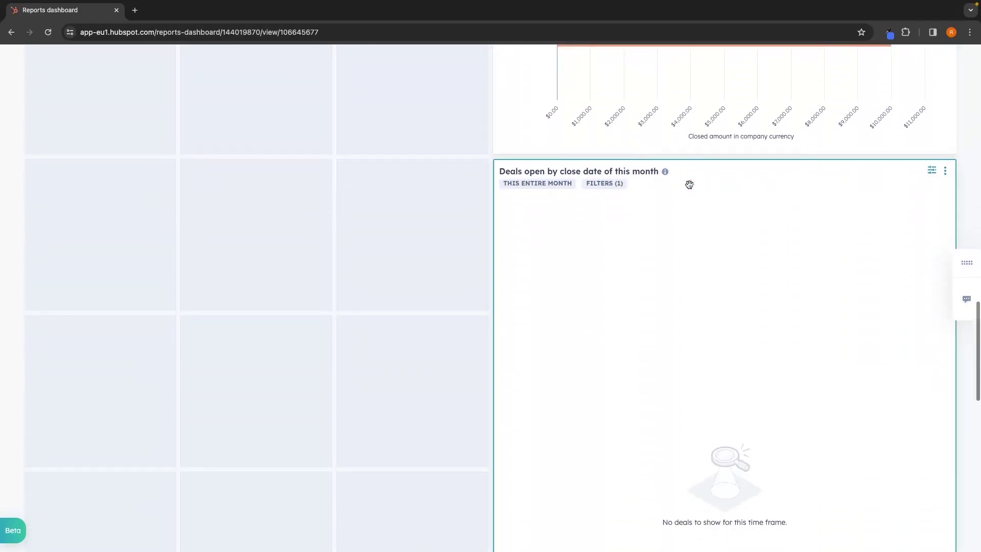
scroll(689, 184, down, 5)
scroll(690, 184, up, 20)
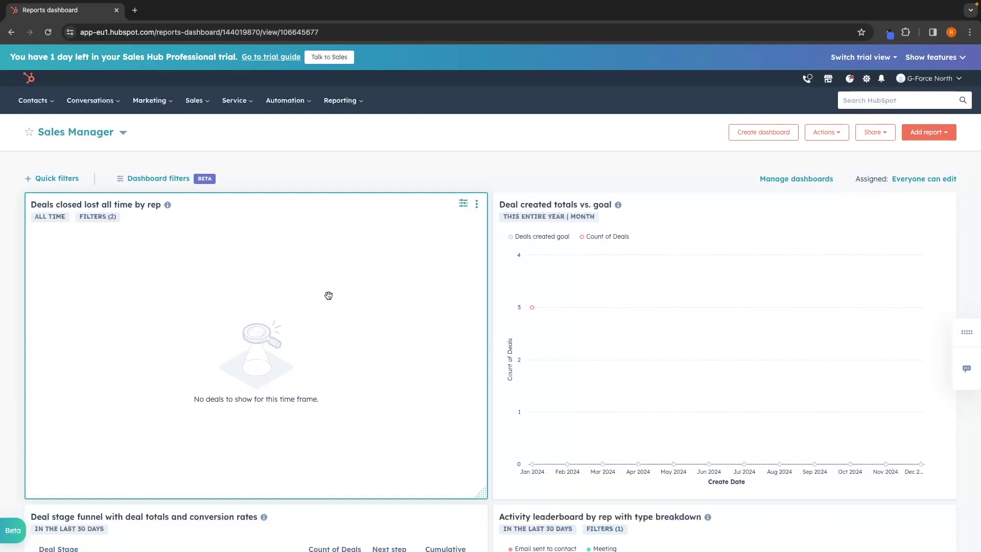
scroll(329, 295, down, 20)
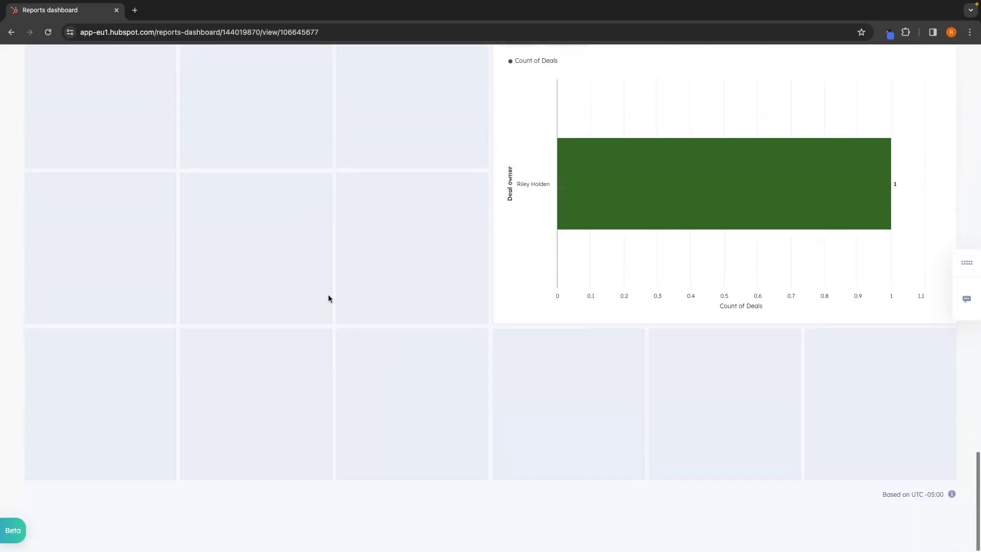
scroll(328, 298, up, 20)
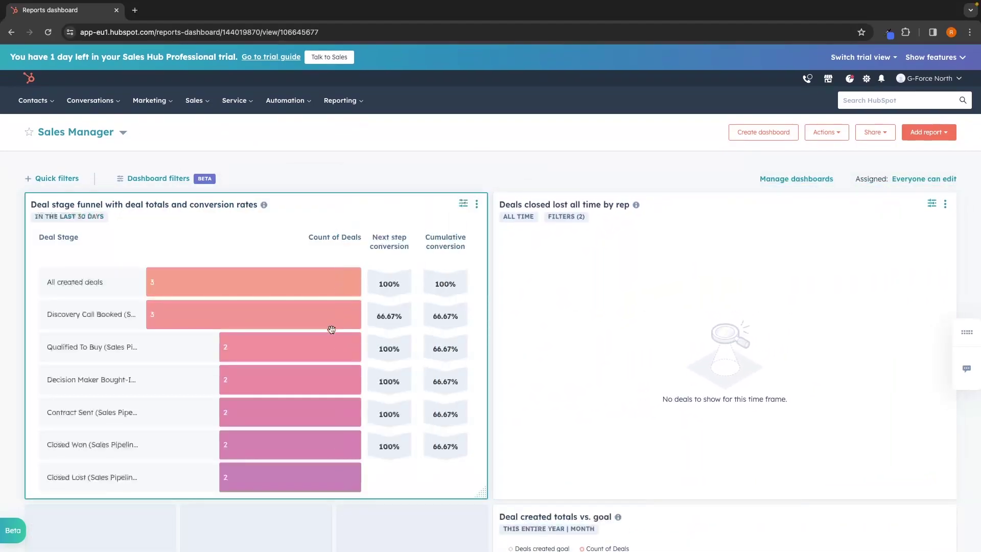
scroll(331, 329, down, 5)
drag(596, 419, 266, 409)
scroll(513, 261, up, 5)
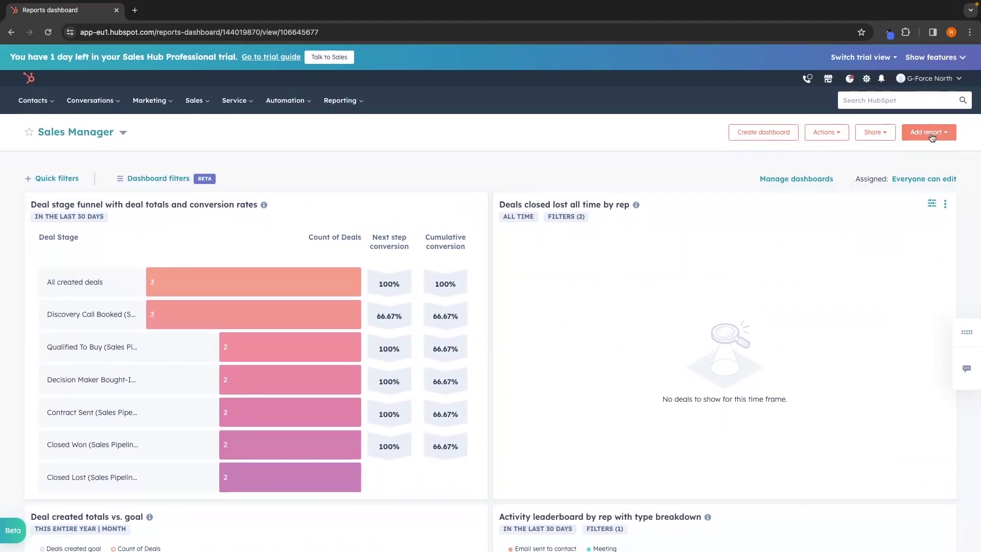
click(932, 137)
click(912, 179)
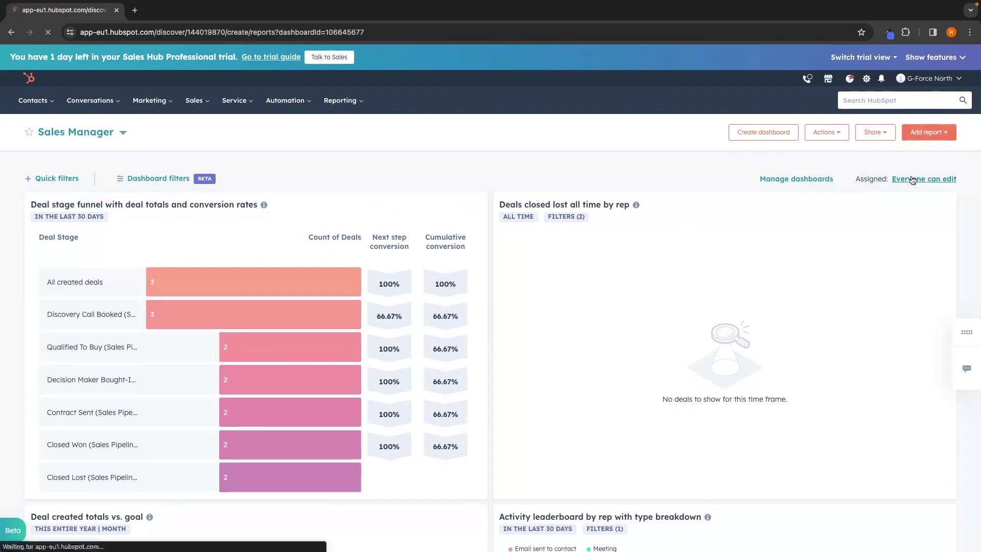
scroll(717, 341, down, 3)
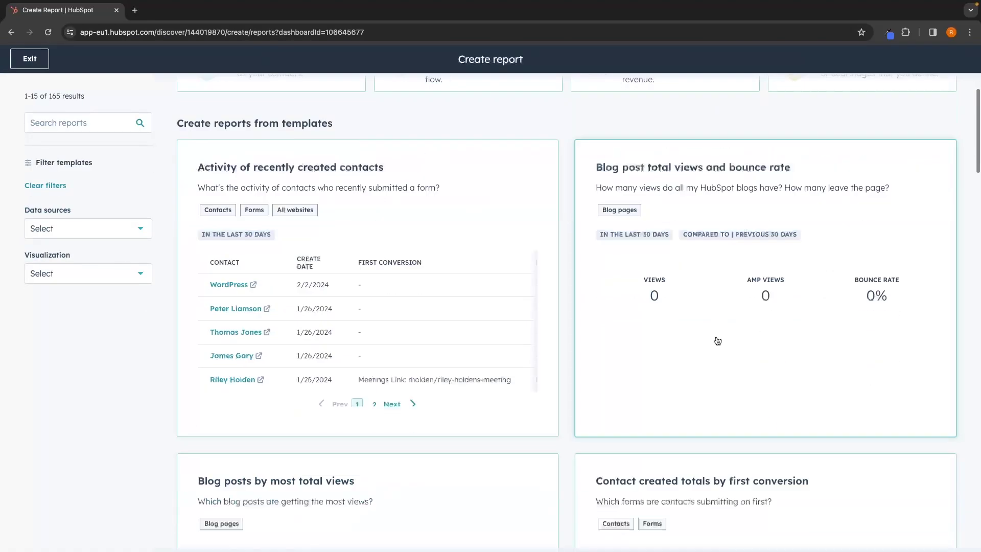
scroll(718, 341, down, 20)
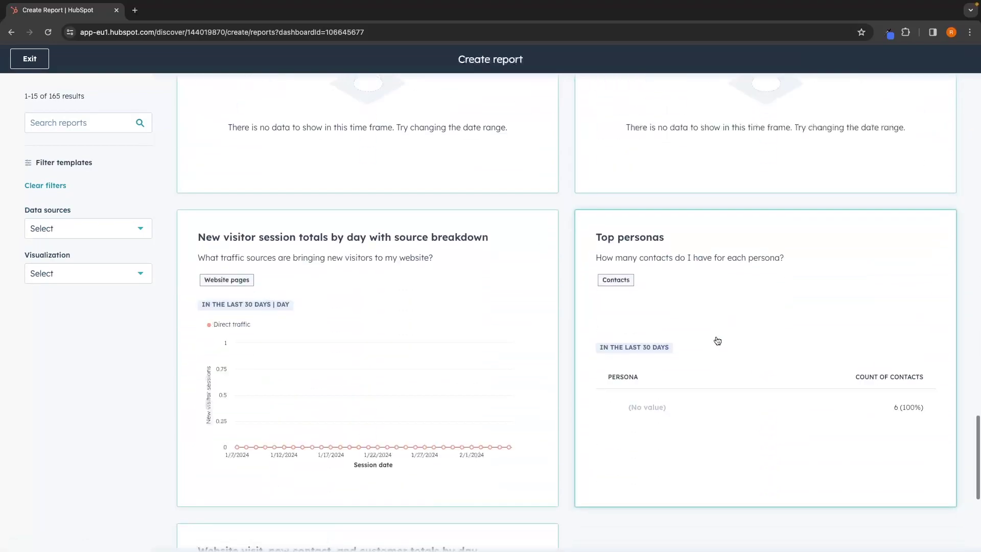
scroll(718, 341, down, 20)
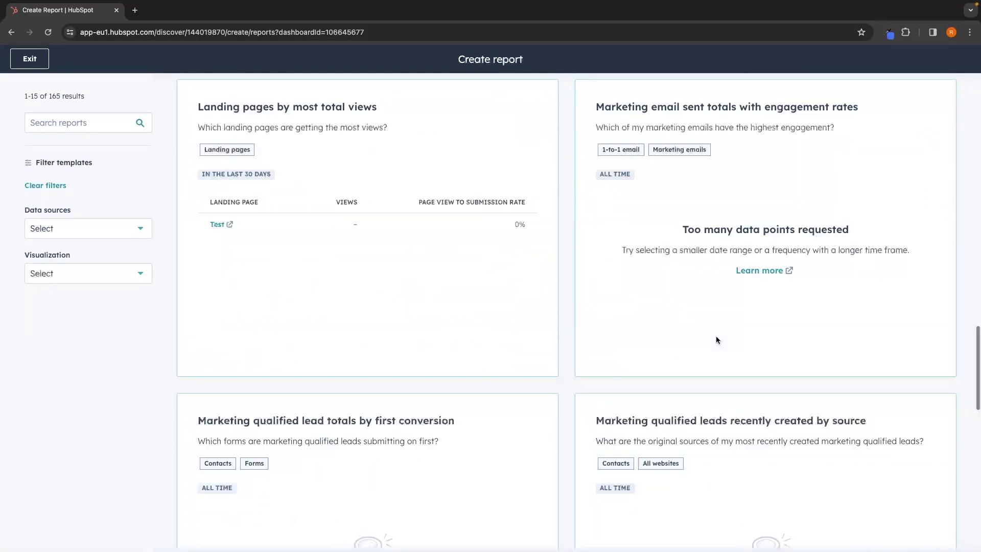
scroll(716, 339, up, 20)
click(45, 67)
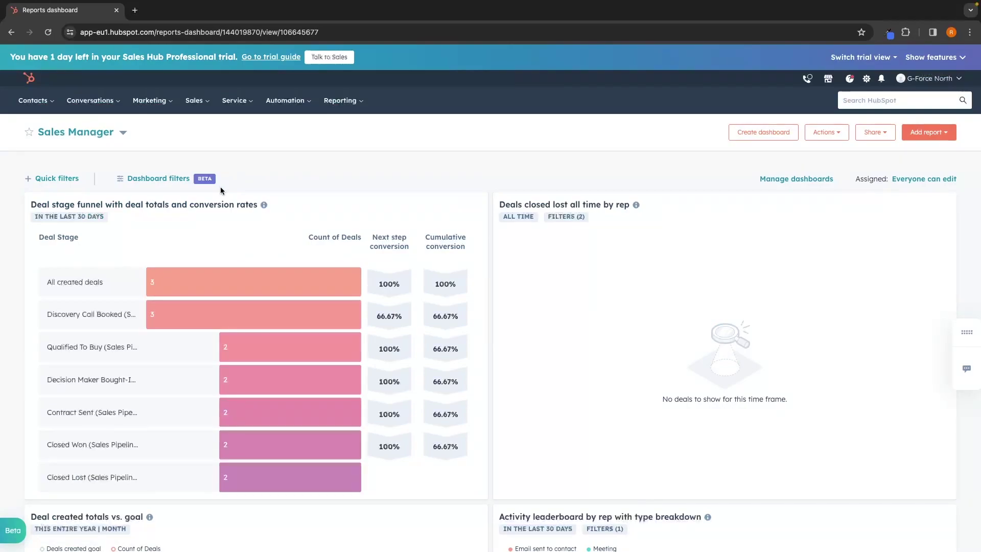
Open the All contacts list and start a new contact, then discard the form unsaved.
mouse_move(34, 100)
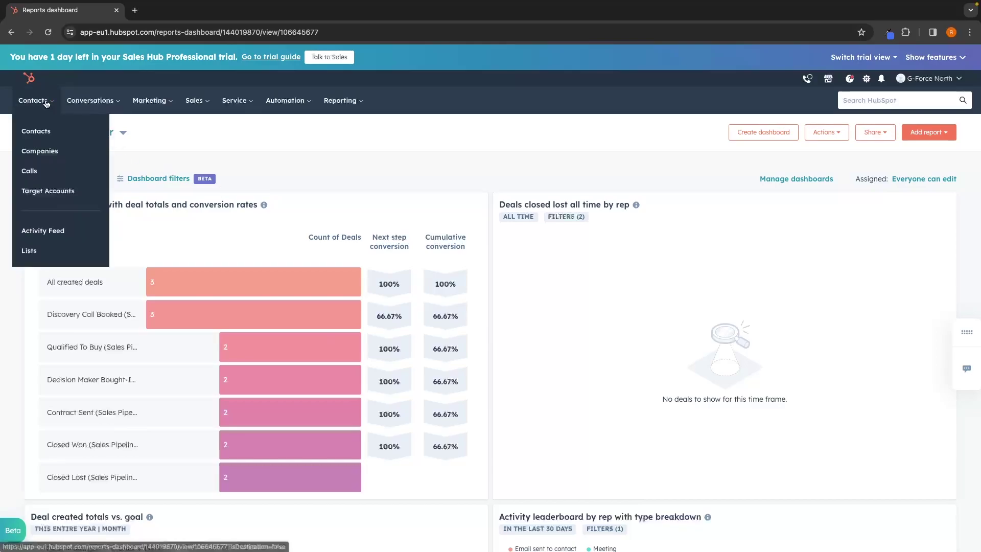
click(37, 133)
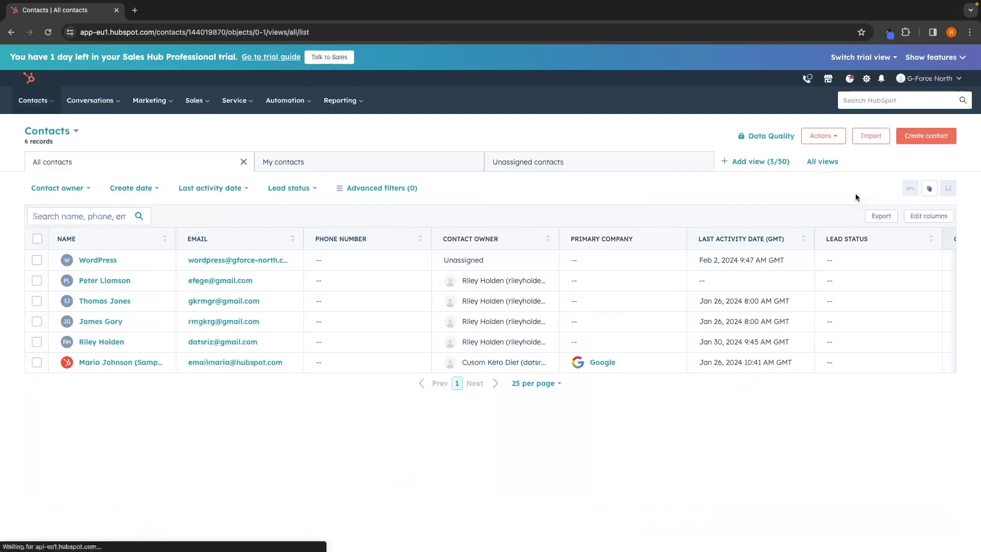
click(927, 138)
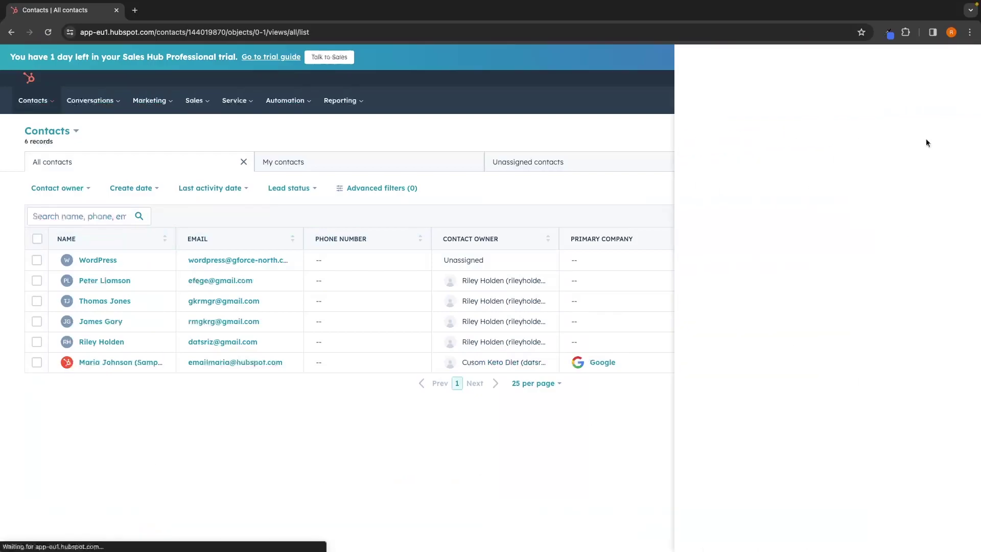
scroll(817, 219, down, 1)
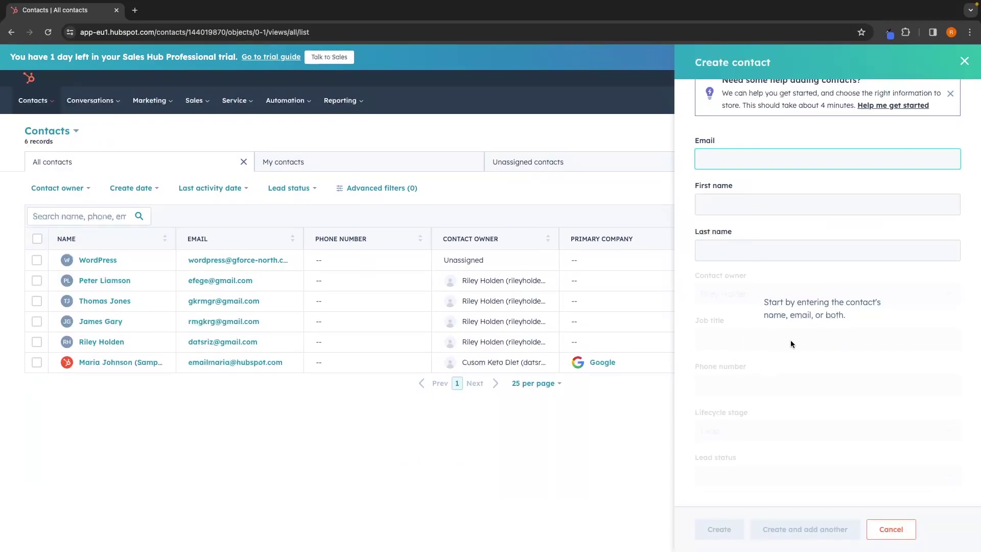
click(964, 61)
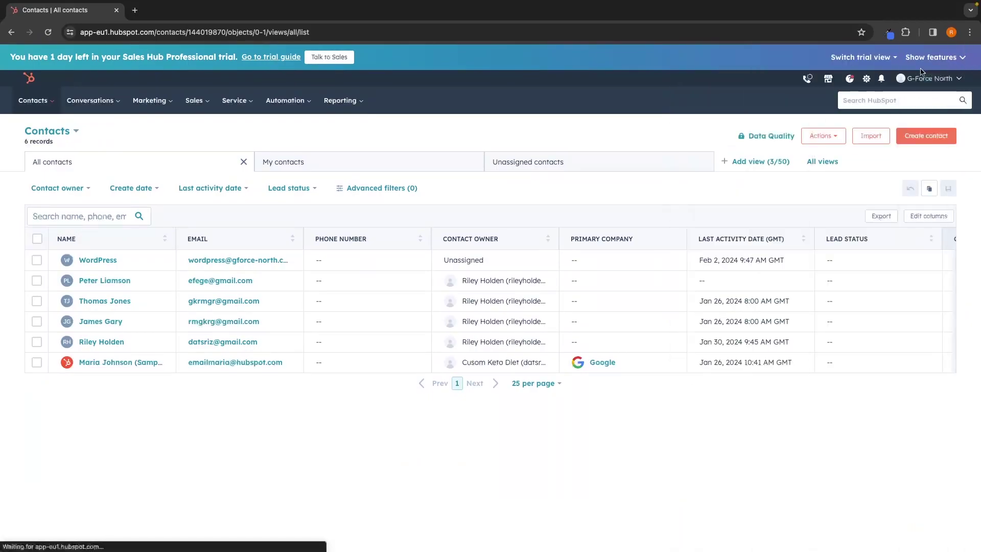
Open a contact's record and check its Notes, Emails, Calls, Tasks and Meetings tabs.
click(105, 301)
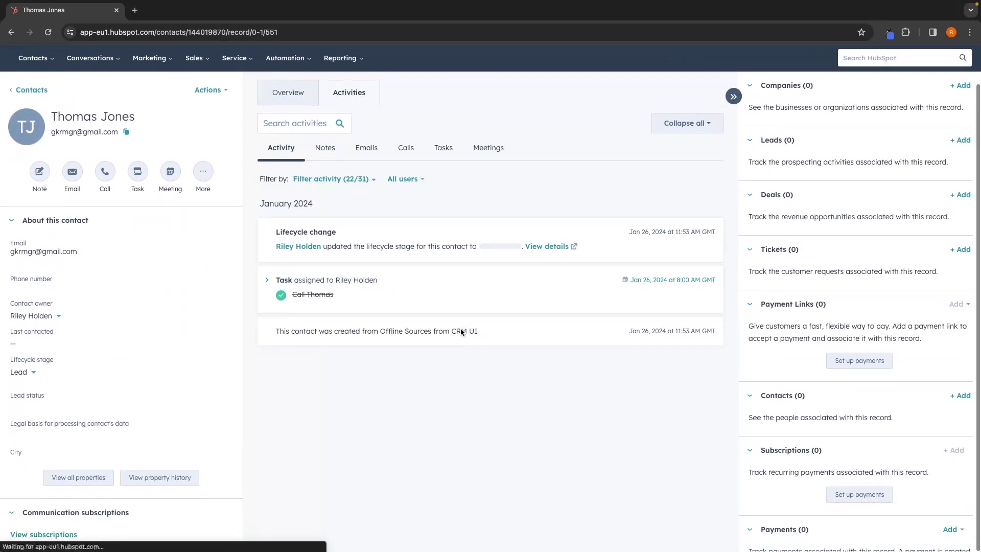
click(324, 191)
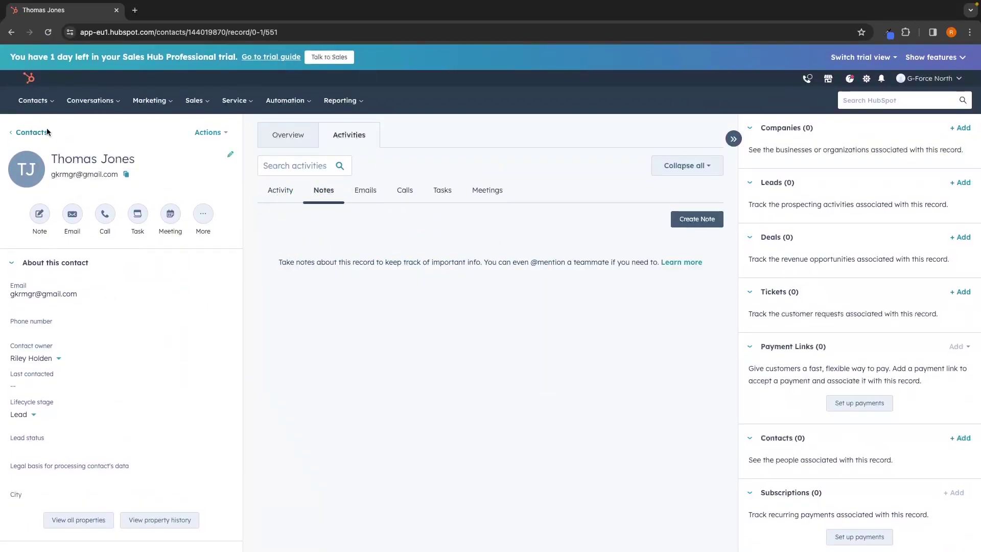
click(366, 191)
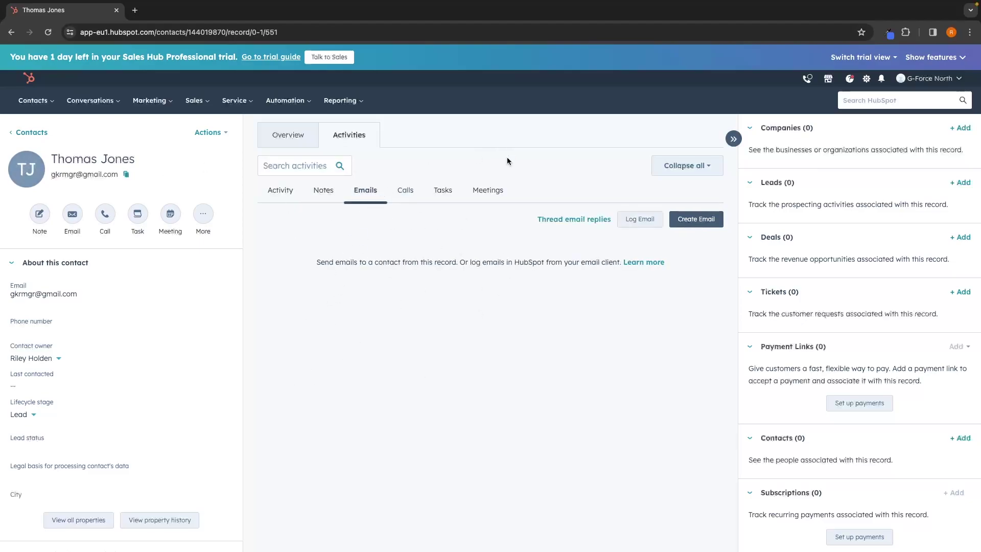
click(405, 190)
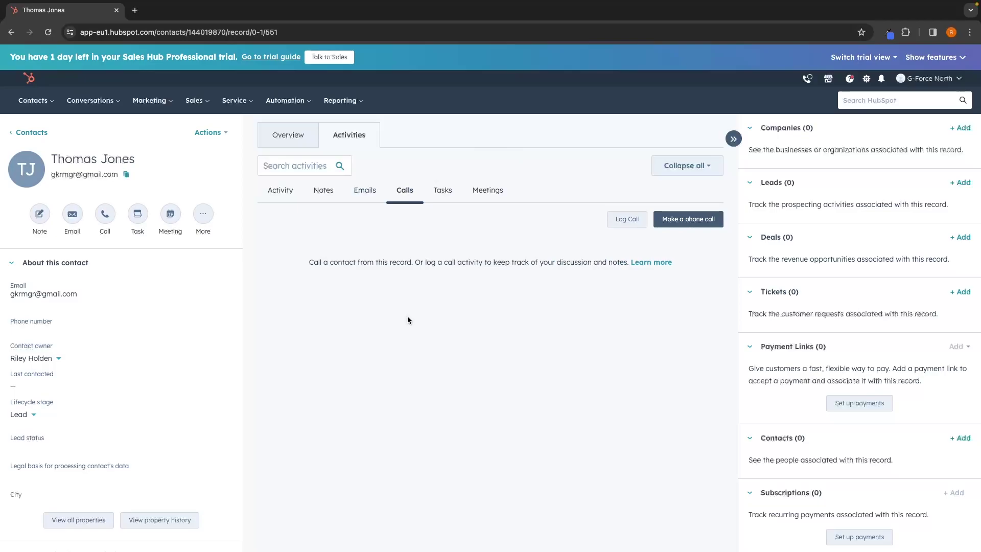
click(444, 193)
click(500, 192)
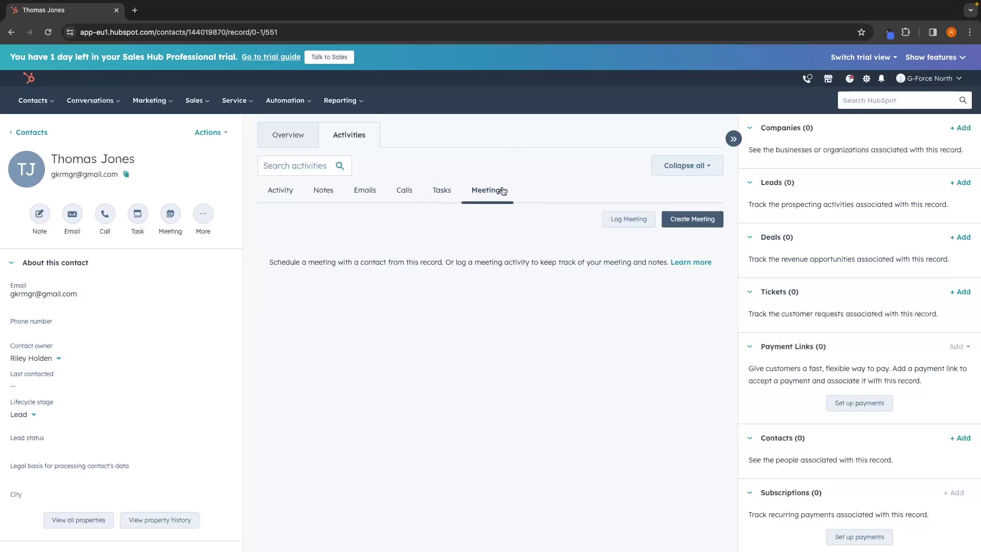
Open Conversations > Inbox showing the WordPress 6.4.3 update email and close the WhatsApp popup.
click(31, 133)
mouse_move(90, 101)
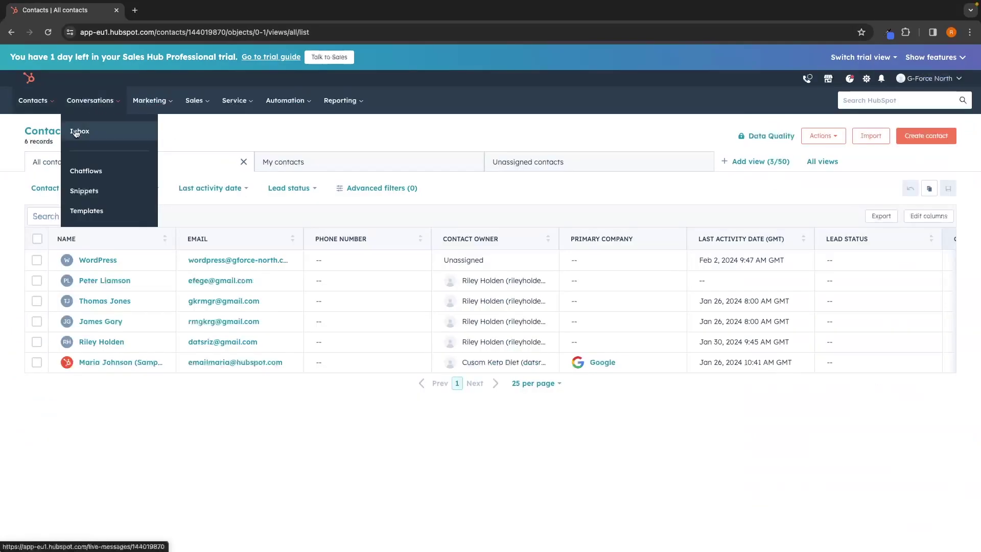
click(77, 132)
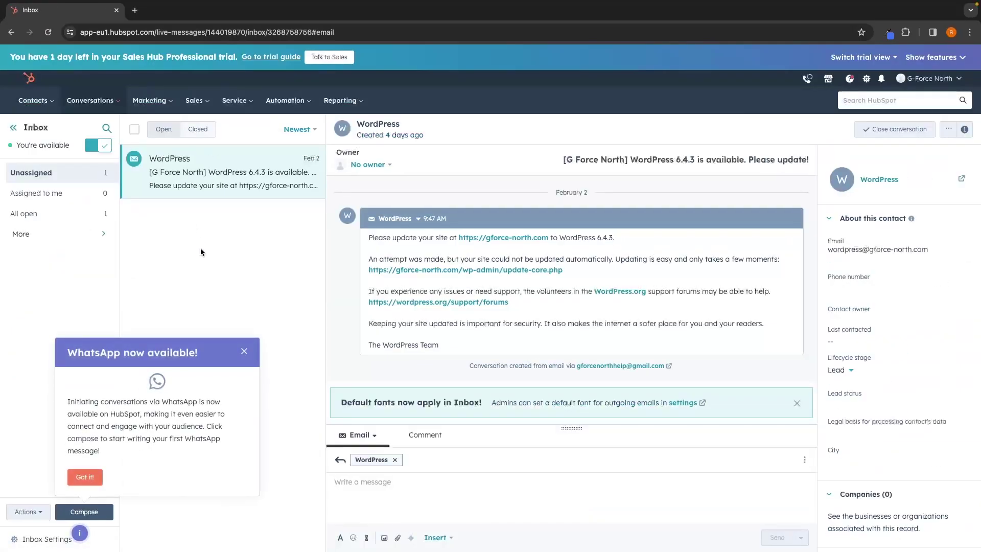
click(244, 351)
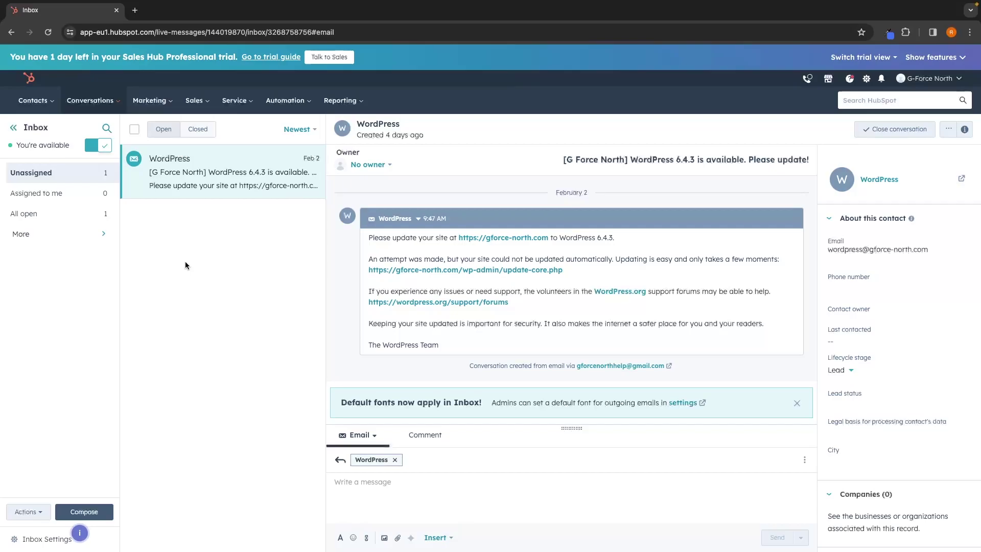
Go to Marketing > Ads, launch the quick demo, answer its intro question and start it.
click(154, 105)
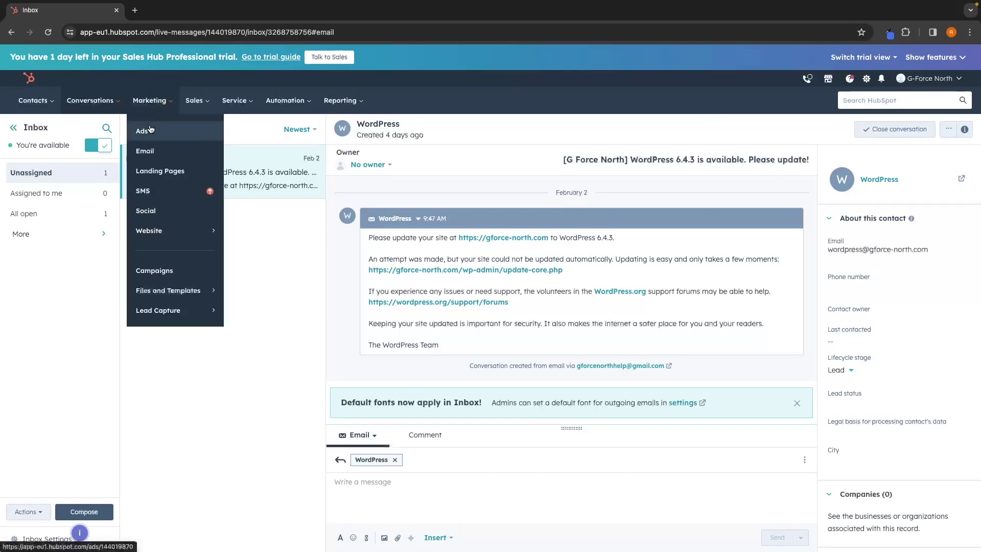
click(148, 131)
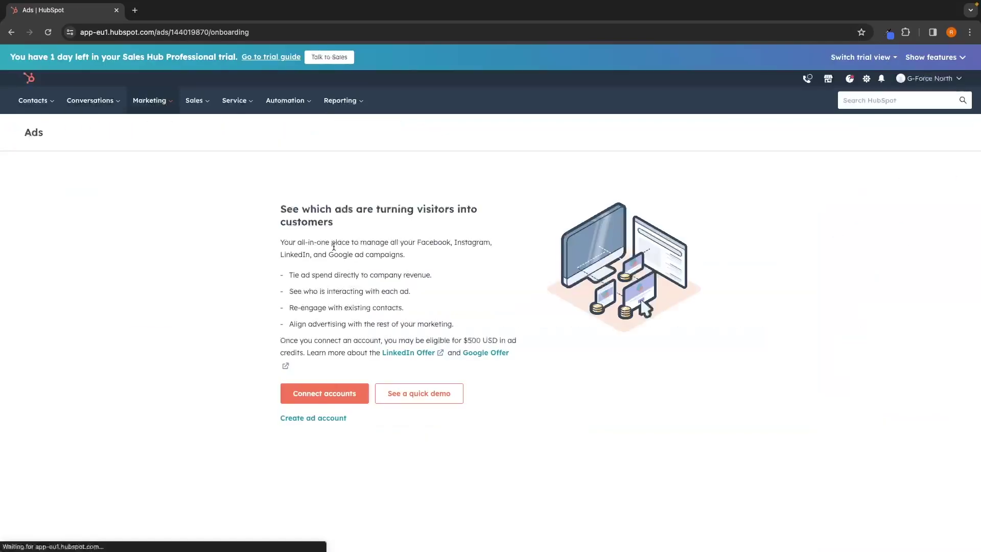
click(409, 402)
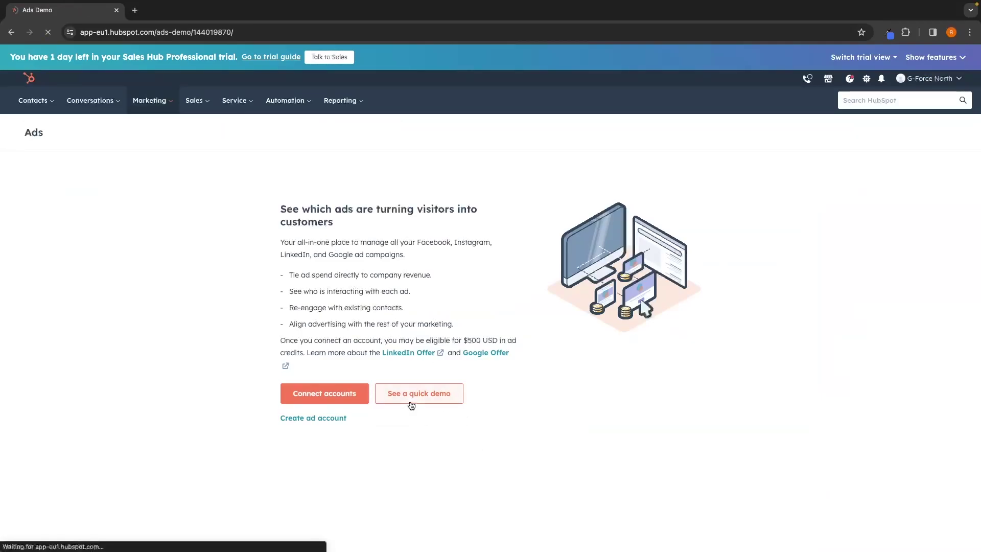
click(497, 232)
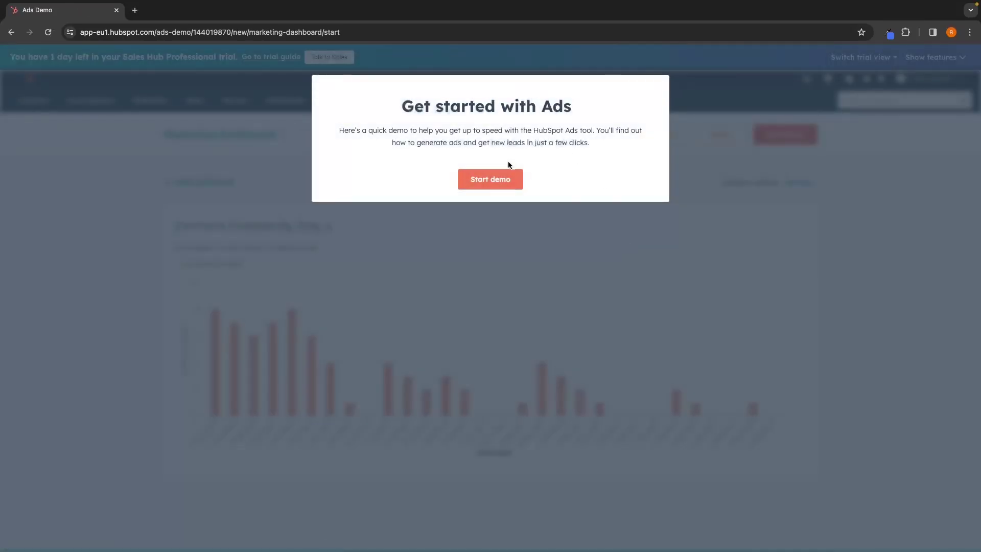
click(501, 179)
Advance the demo to ad campaigns and start the Facebook lead generation ad.
drag(181, 220, 336, 226)
click(332, 230)
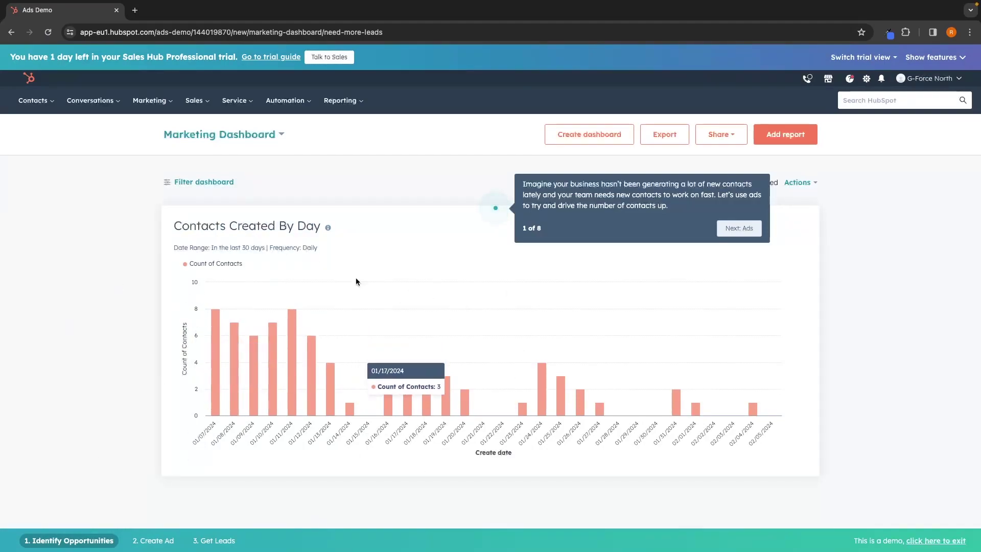
click(758, 227)
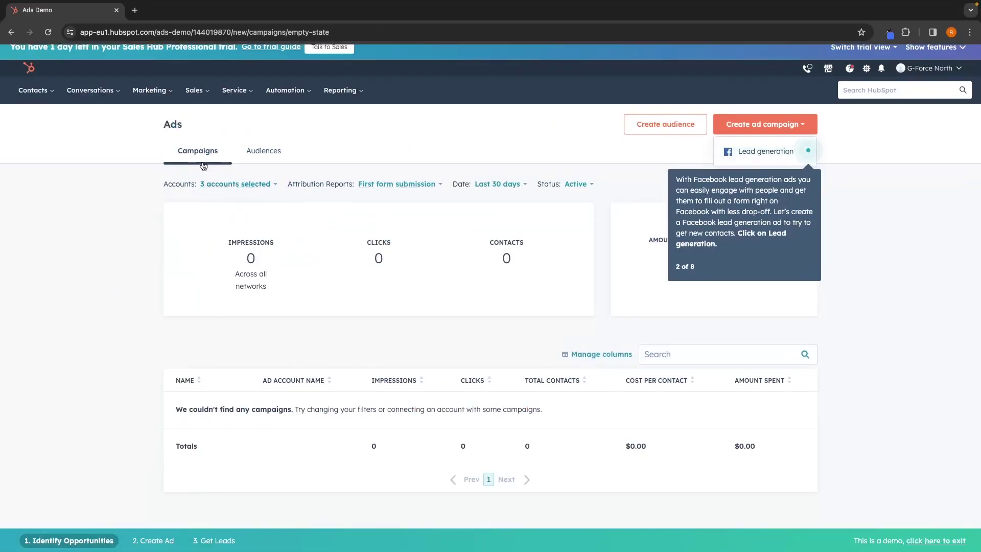
click(761, 151)
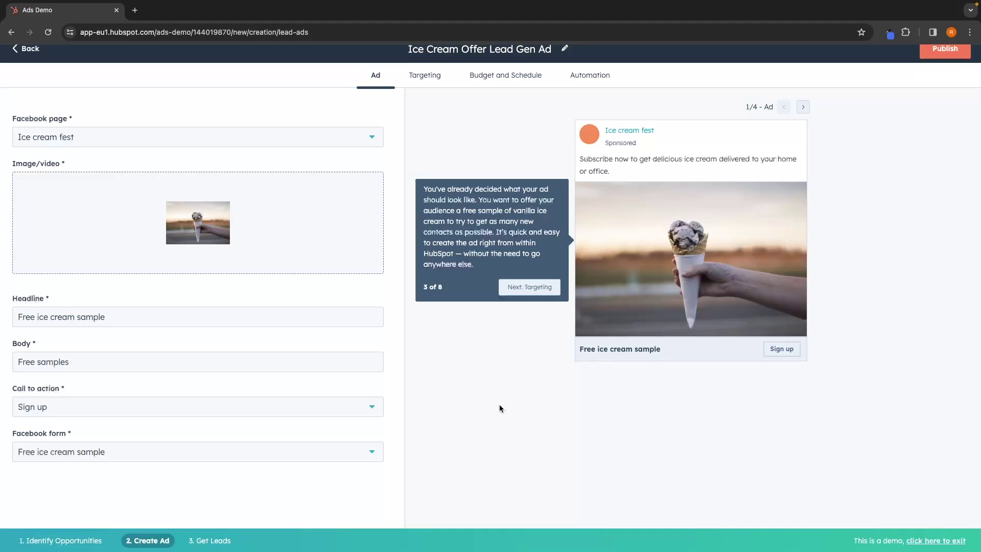
Move the ad demo through targeting to the campaign results.
scroll(526, 390, down, 1)
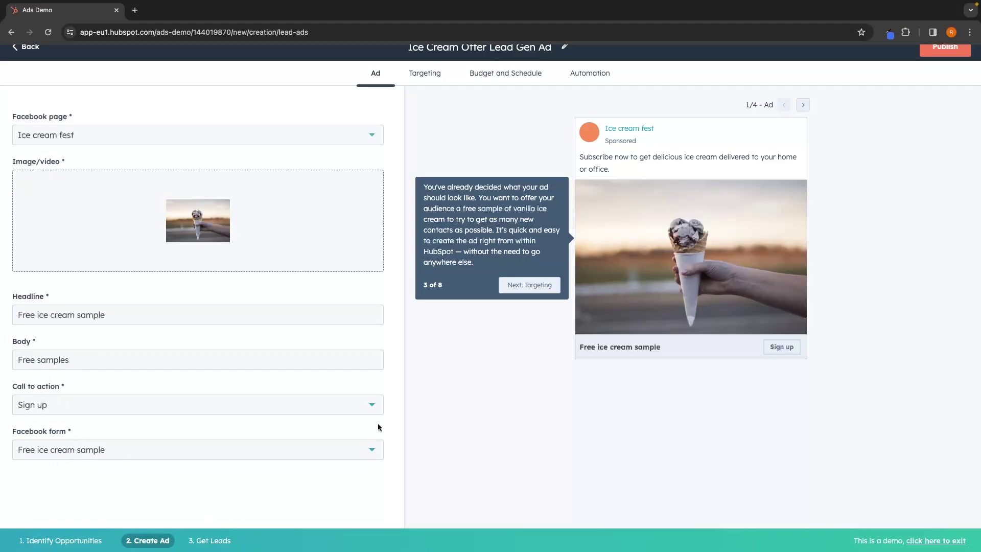
click(530, 284)
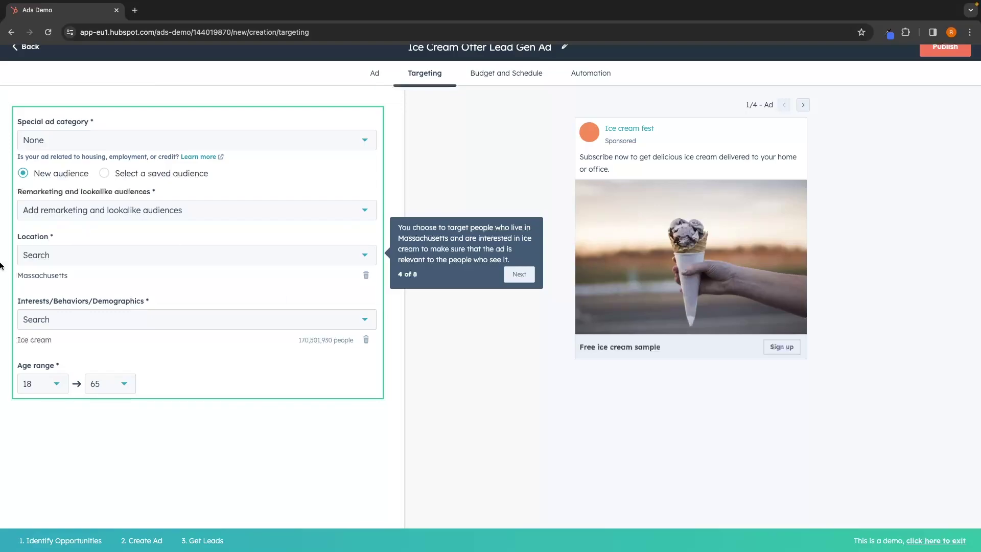
click(527, 274)
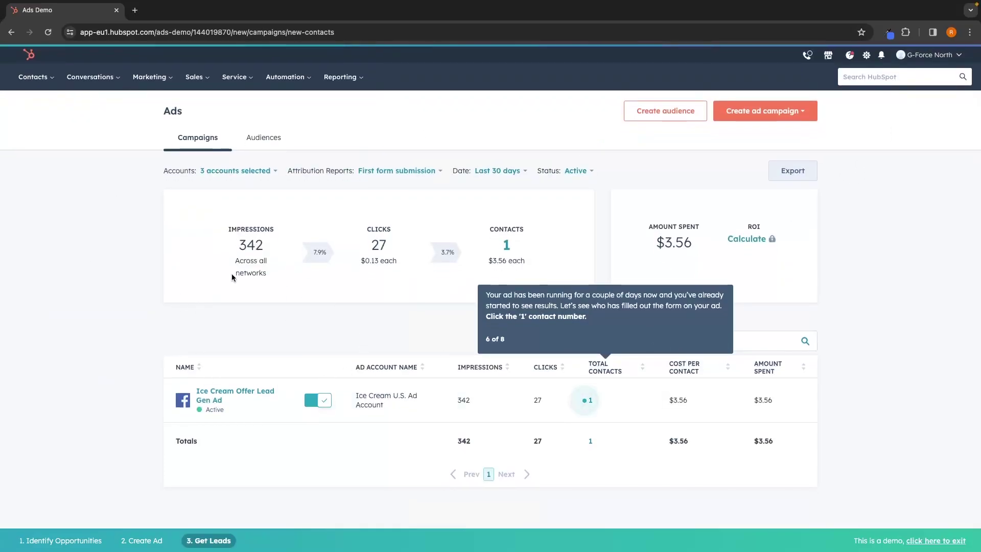
Highlight the result cards in turn: 342 impressions, 27 clicks, contacts and $3.56 spent.
drag(222, 225, 280, 283)
click(310, 281)
drag(362, 220, 396, 283)
click(353, 262)
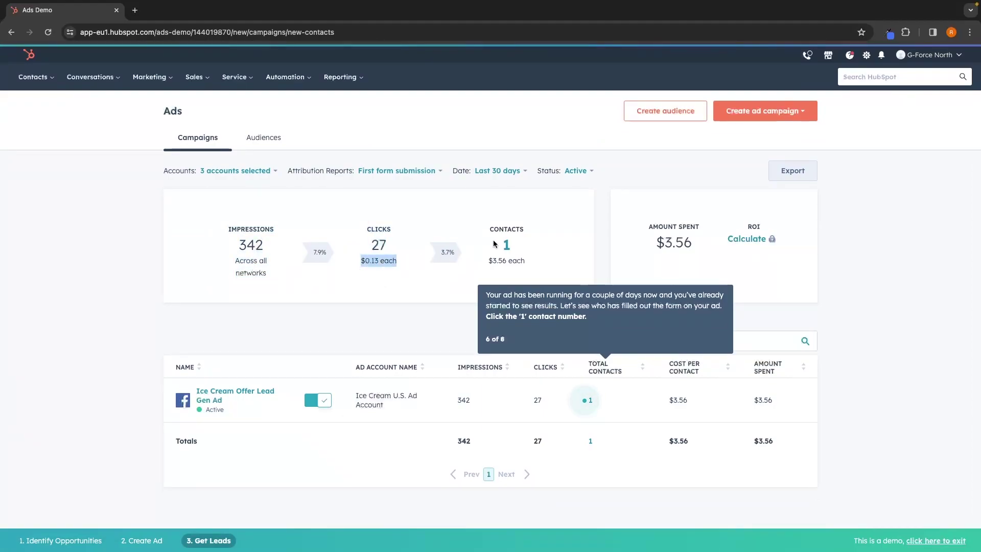
drag(482, 220, 529, 256)
click(529, 256)
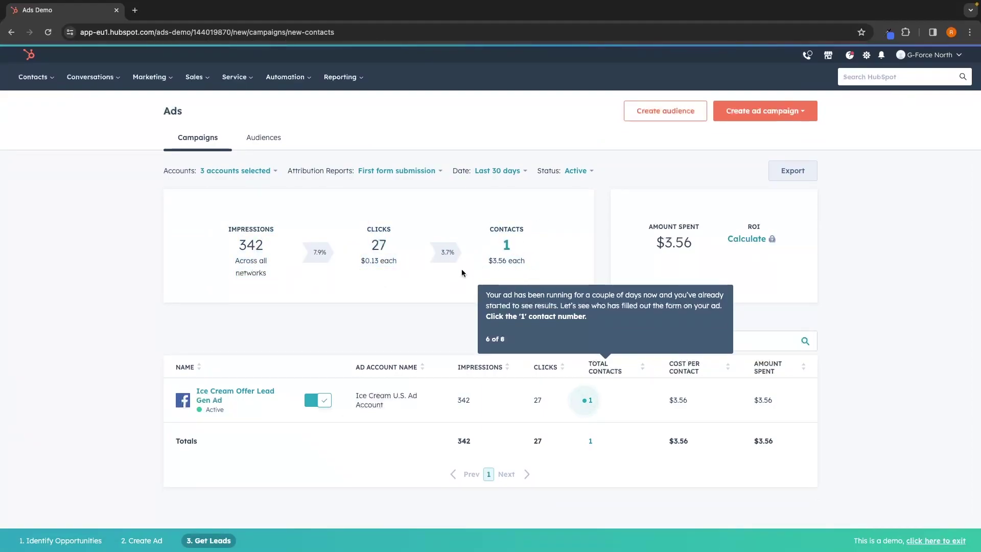
drag(658, 213, 744, 255)
click(744, 255)
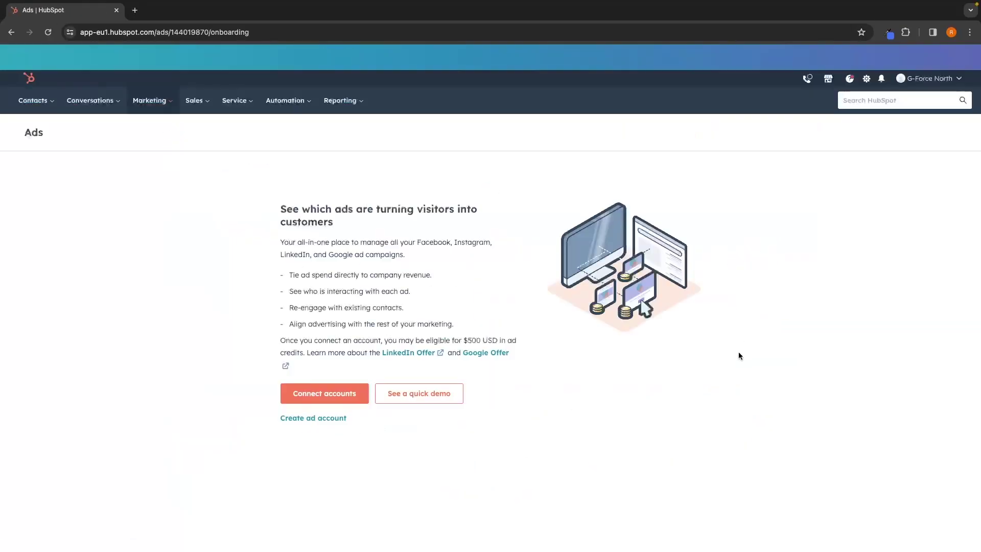
Go to Marketing > Email to see the Ecom Test and Get your free shoes emails.
click(144, 100)
click(152, 149)
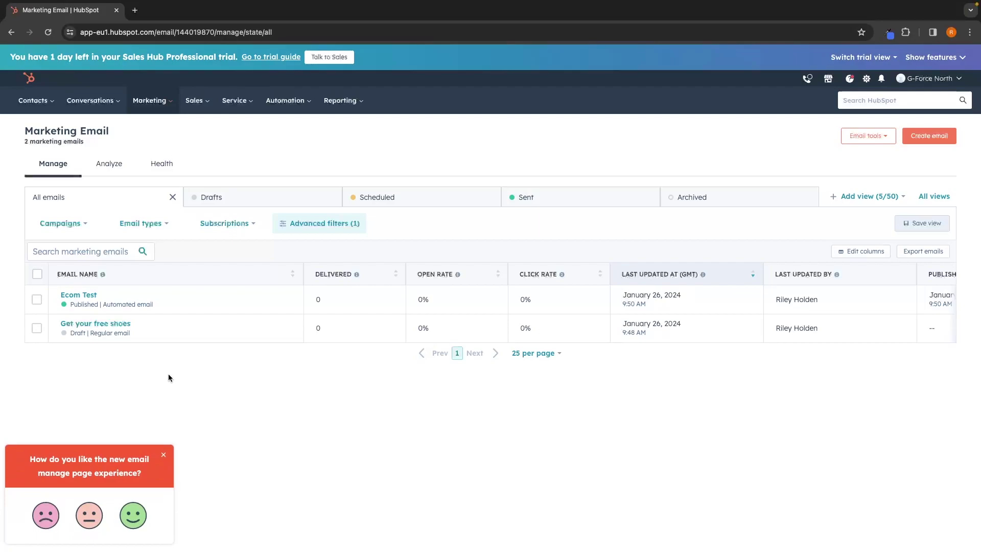
click(160, 102)
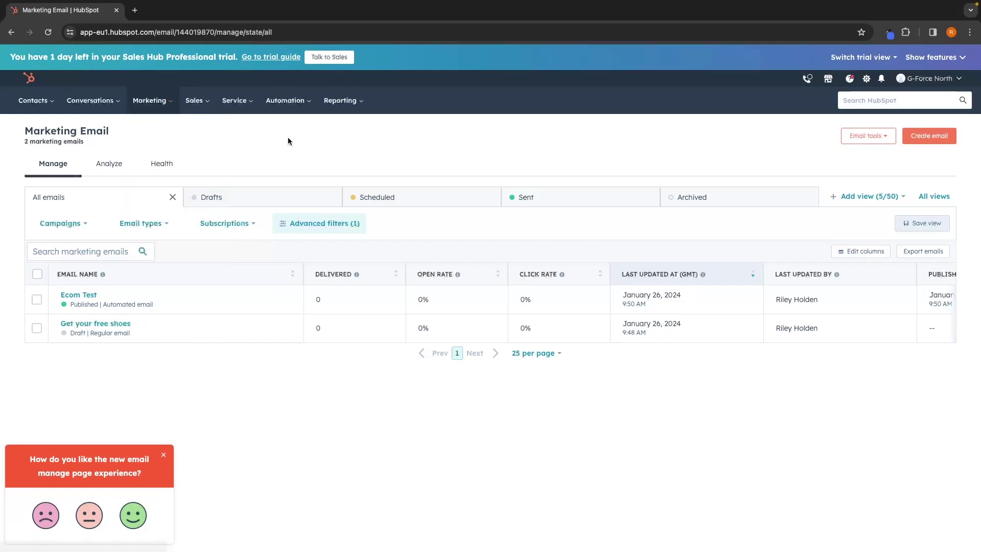
mouse_move(168, 101)
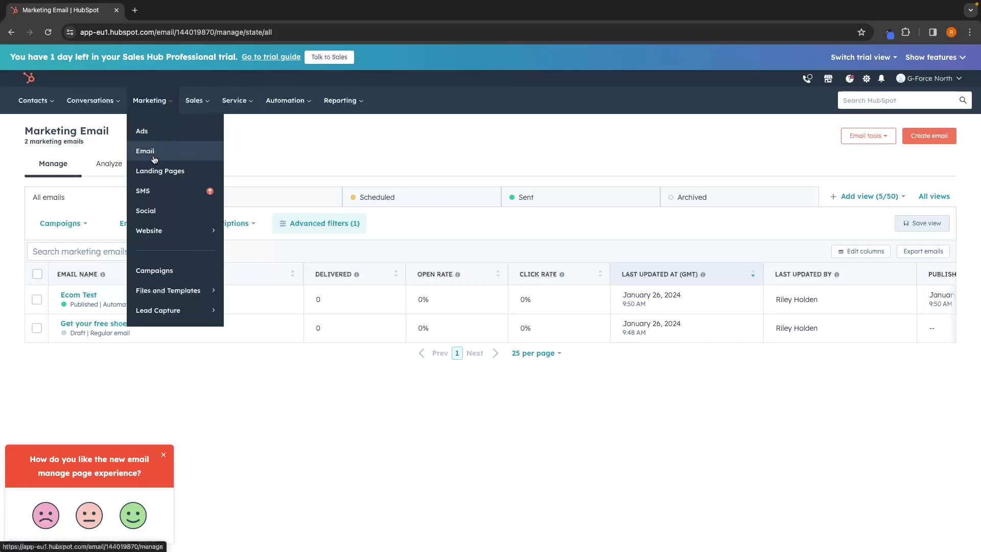
Go to Marketing > Landing Pages and start a new page, ready to enter its name.
click(170, 172)
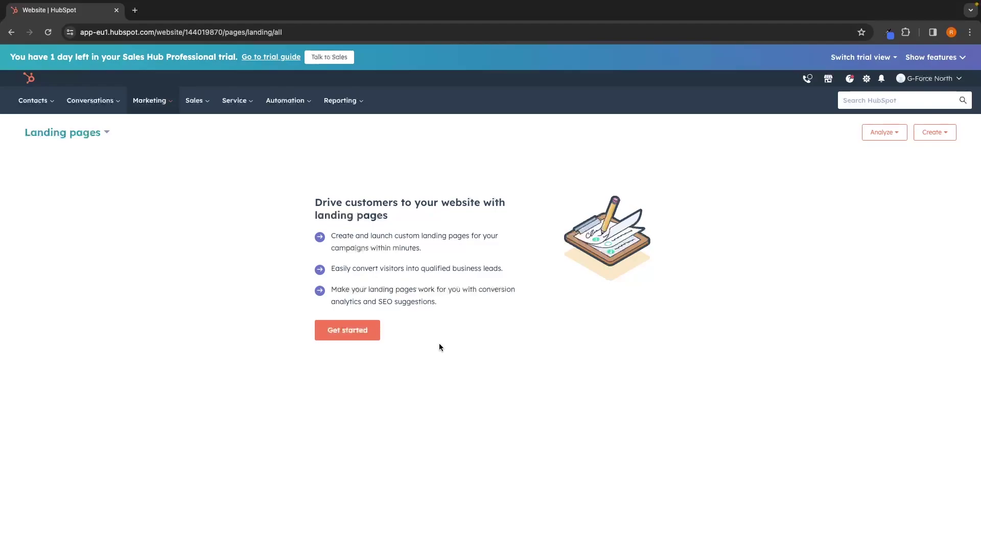
click(347, 330)
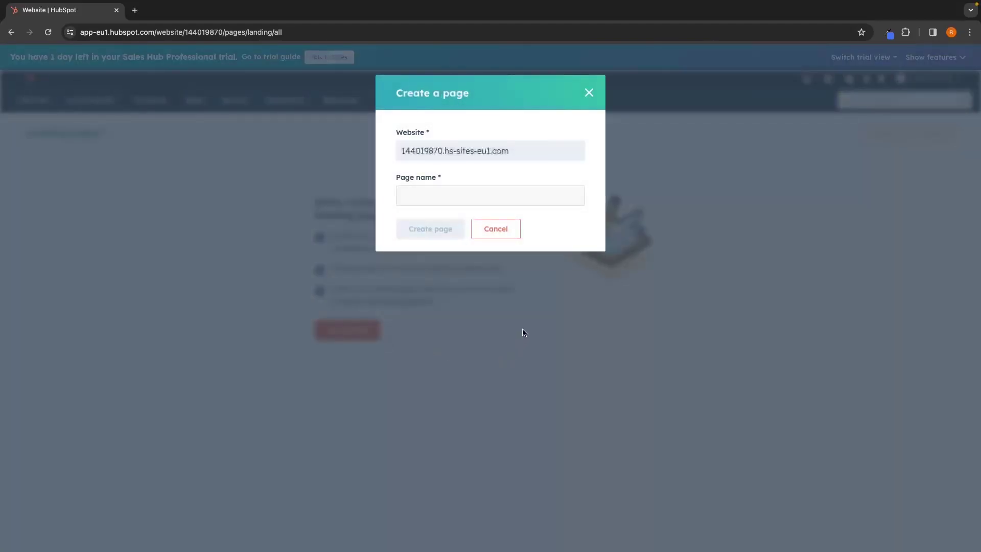
click(489, 195)
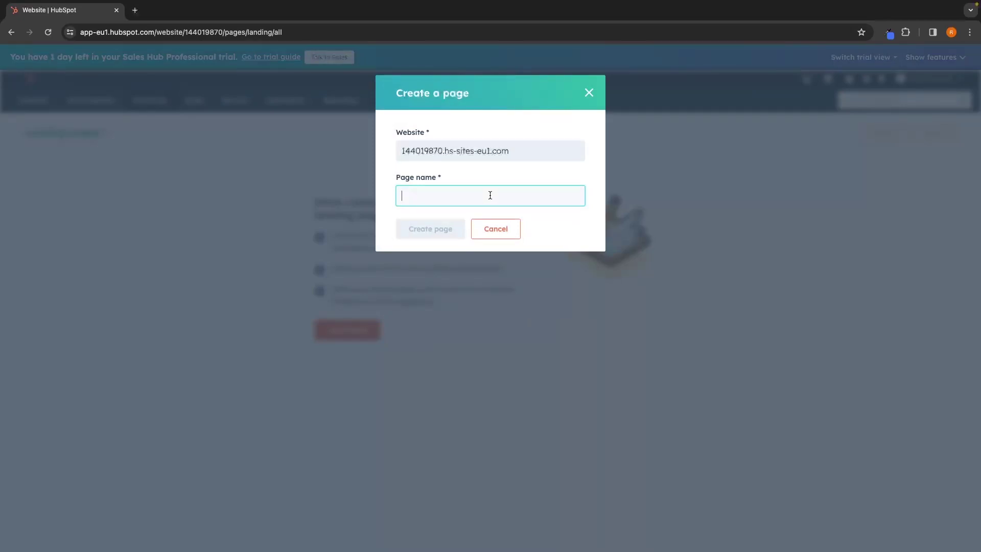
Name the new landing page 'Test', create it, and browse the template gallery.
text(Test)
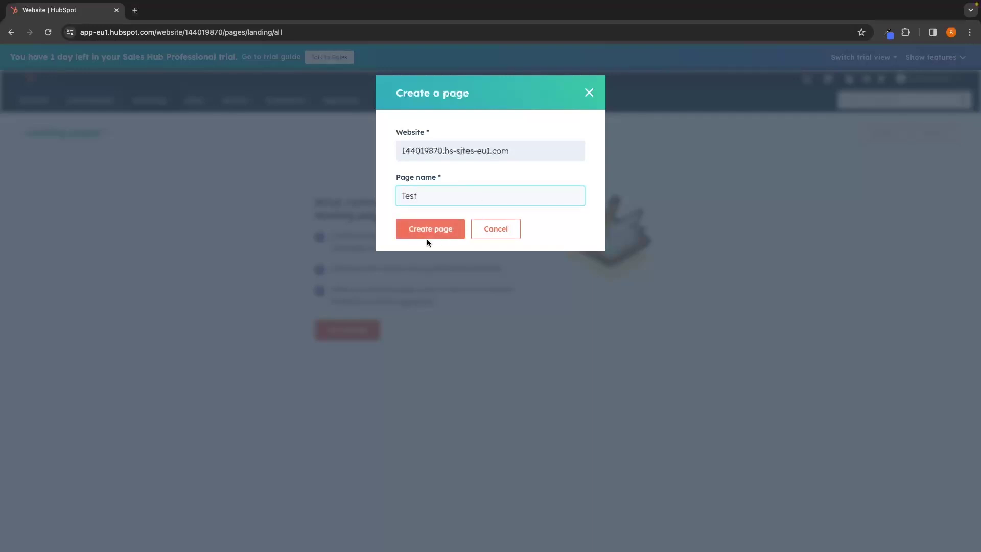
click(430, 234)
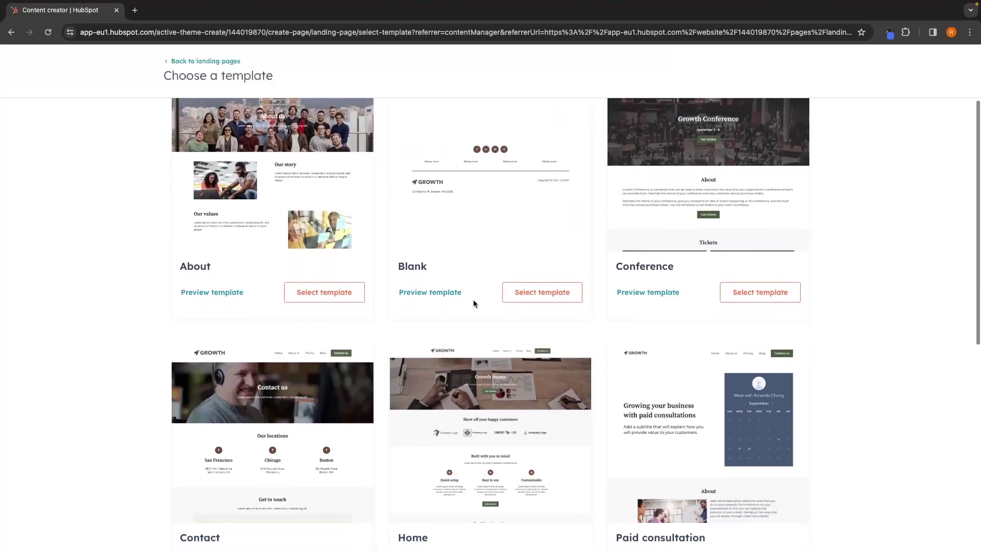
scroll(474, 300, down, 4)
scroll(473, 303, down, 4)
scroll(473, 300, up, 10)
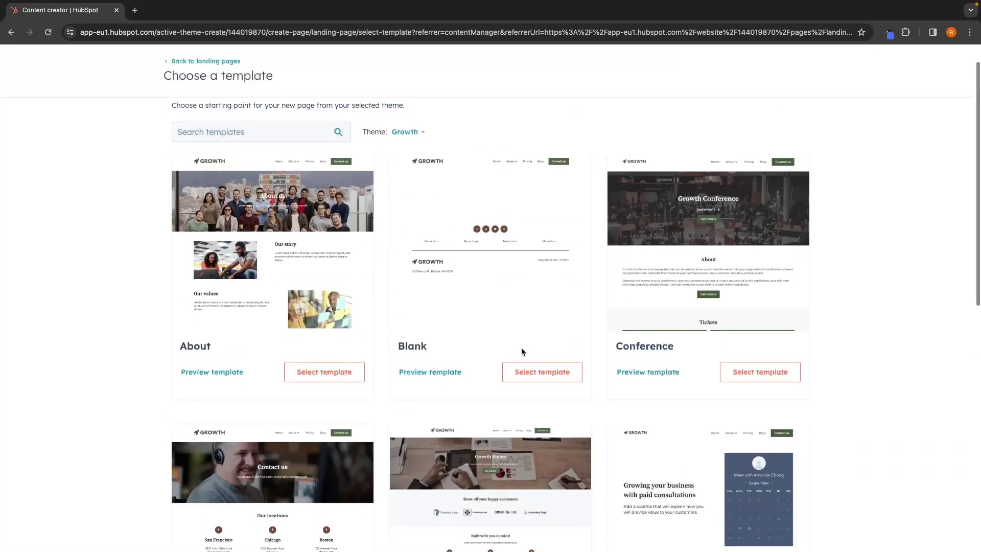
Build the page from the About template and scroll through it in the editor.
click(347, 379)
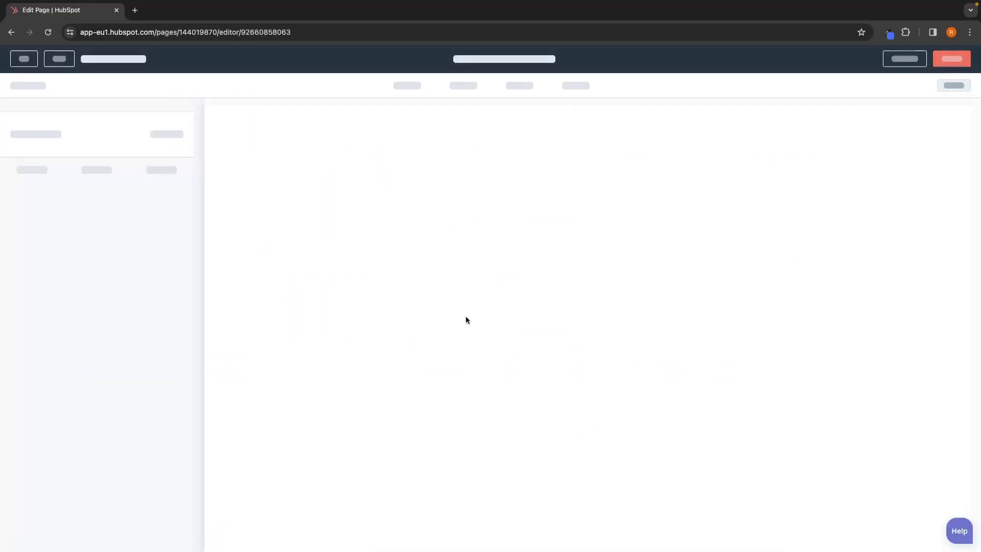
scroll(495, 307, down, 5)
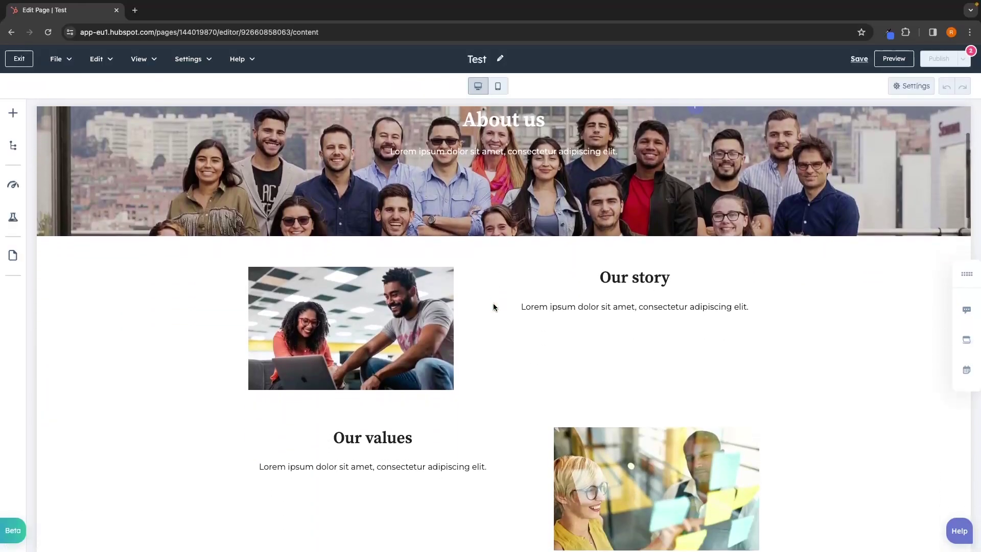
scroll(494, 306, down, 5)
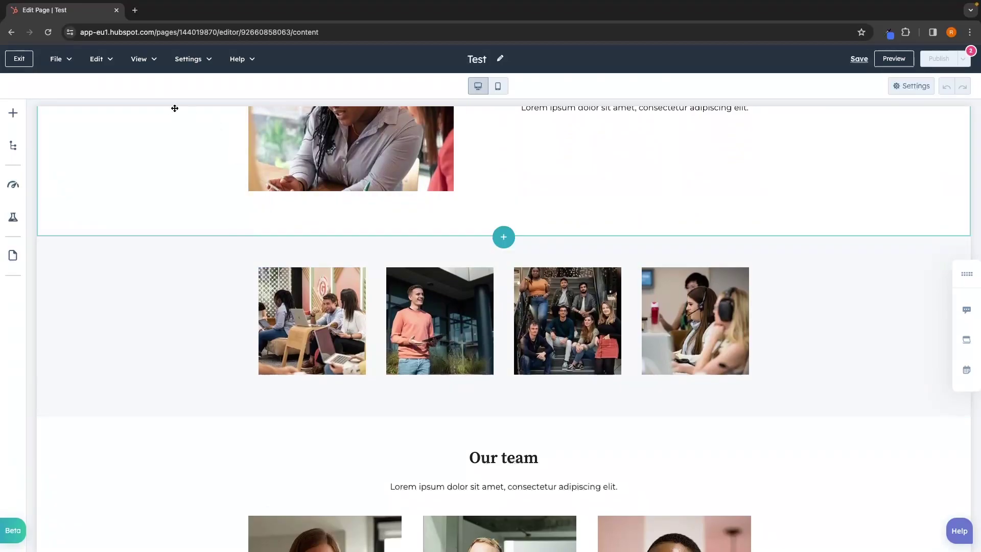
Exit the Test page editor and view the Marketing SMS add-on upgrade page.
click(19, 59)
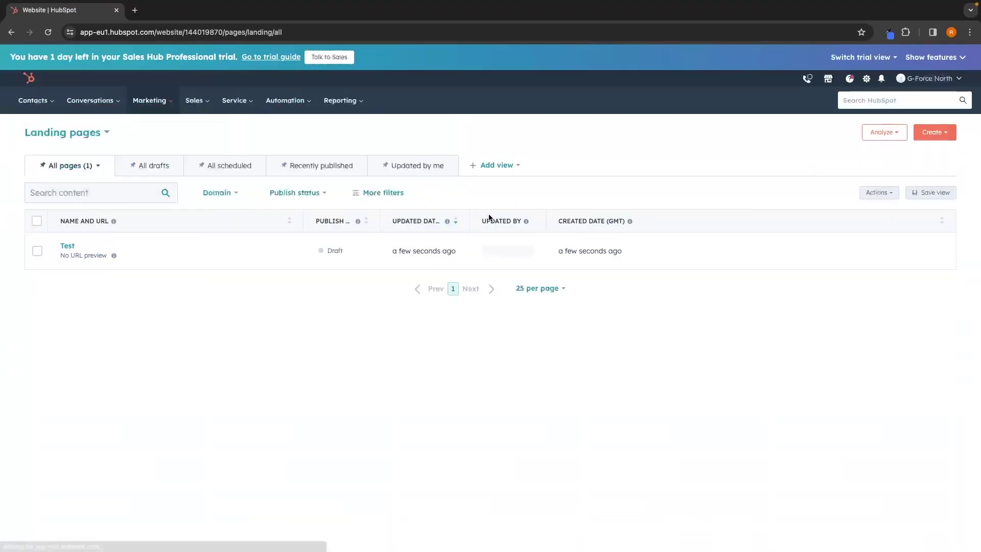
click(155, 110)
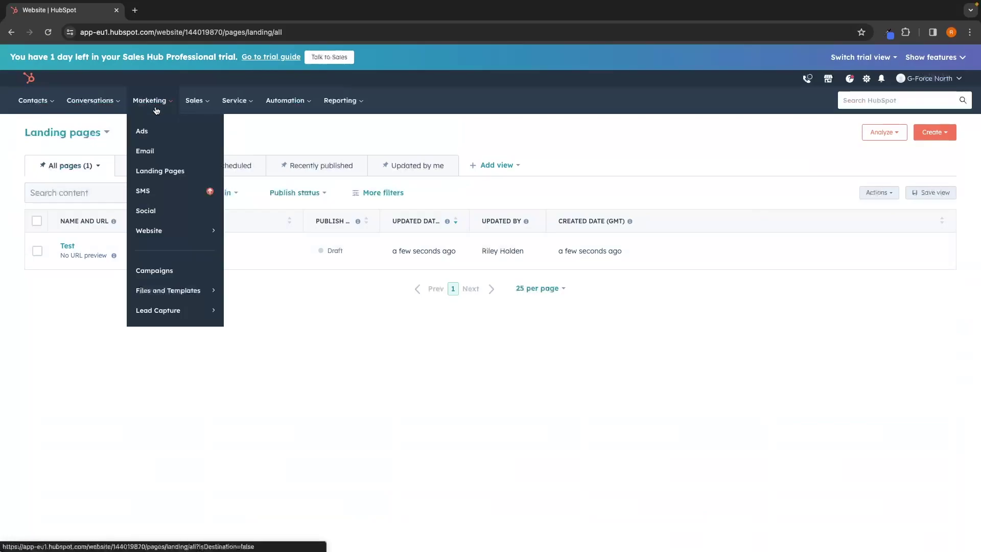
click(153, 191)
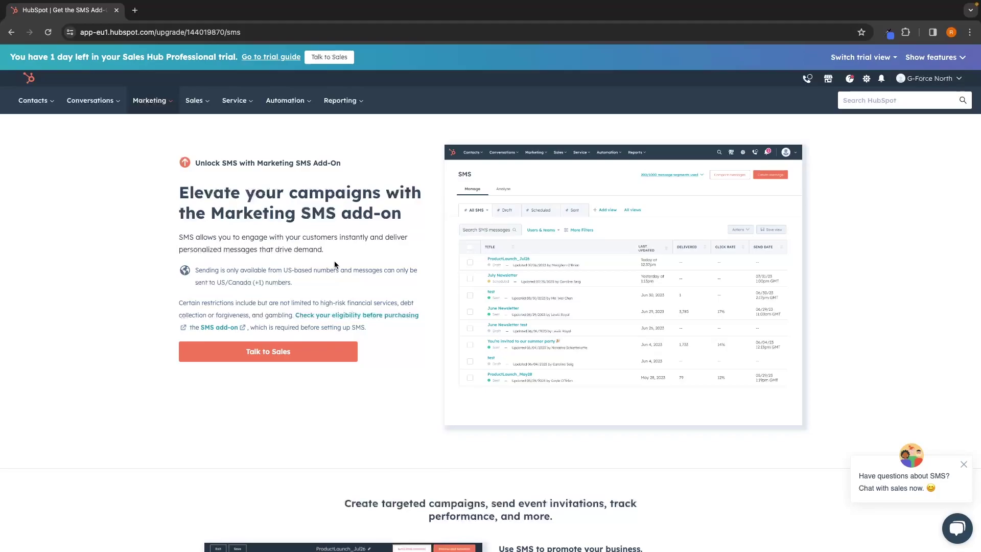
scroll(334, 264, down, 15)
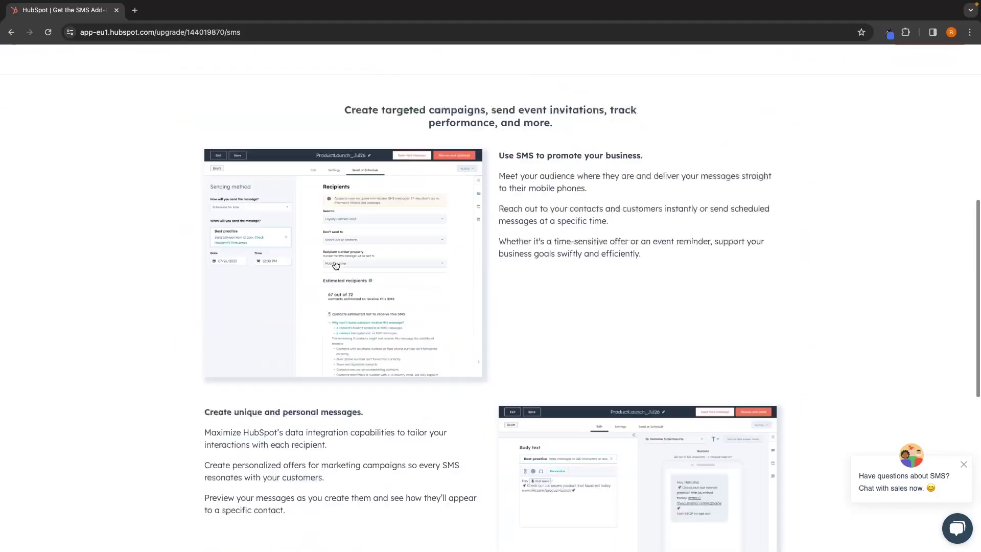
scroll(263, 207, up, 15)
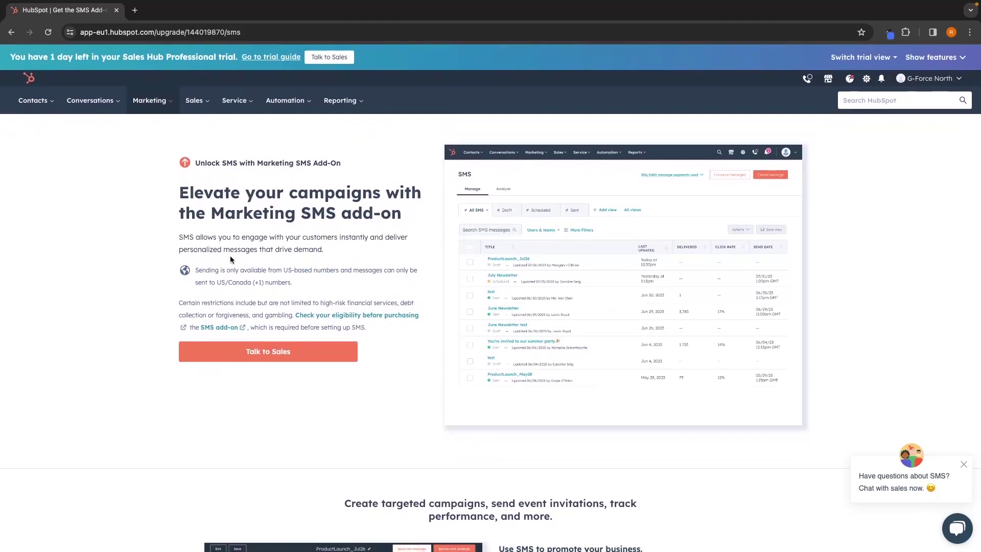
Write the social post 'Hello, I created this in Hubspot' as a draft, then leave the composer.
mouse_move(149, 101)
click(172, 209)
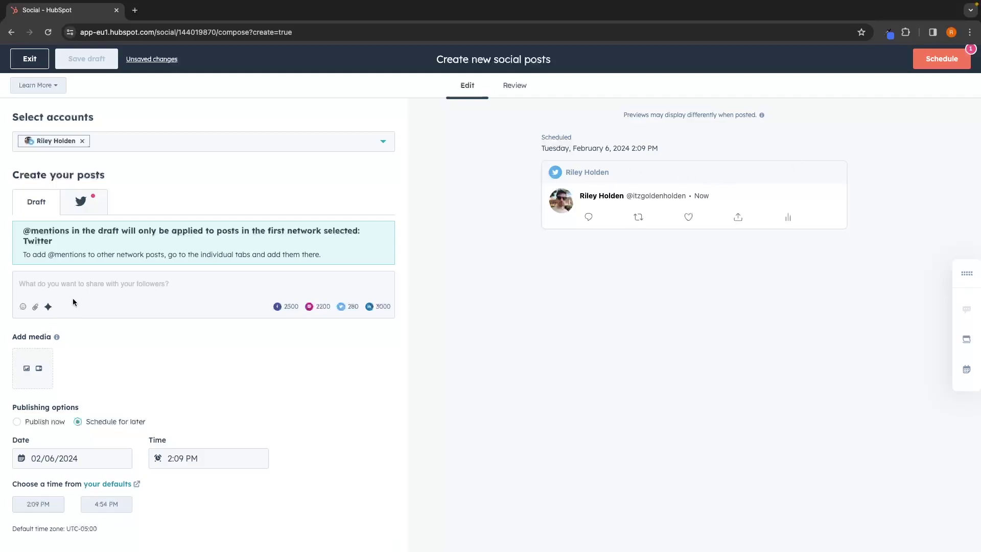
text(Hello, )
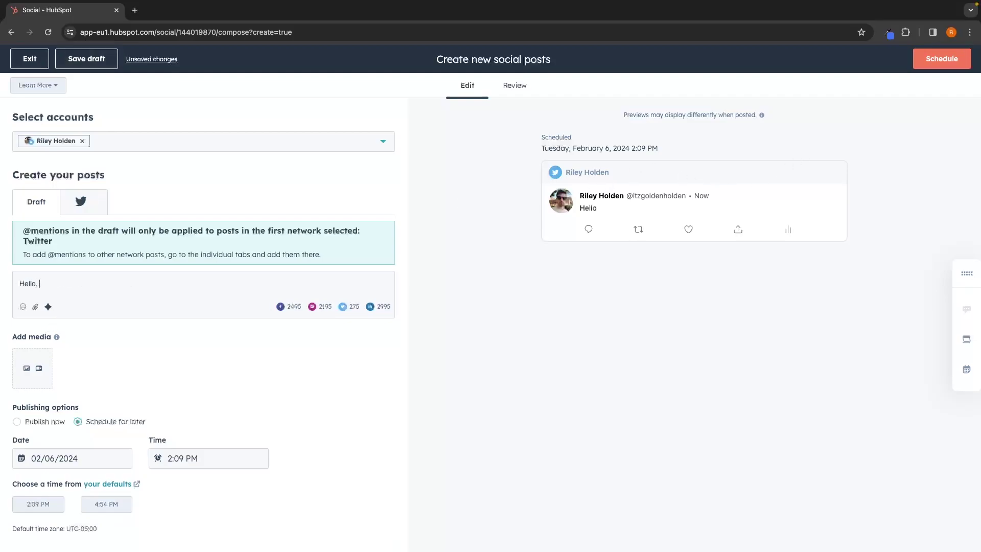
text(I created this in)
key(BackSpace)
key(BackSpace)
text(ed this in Hubs)
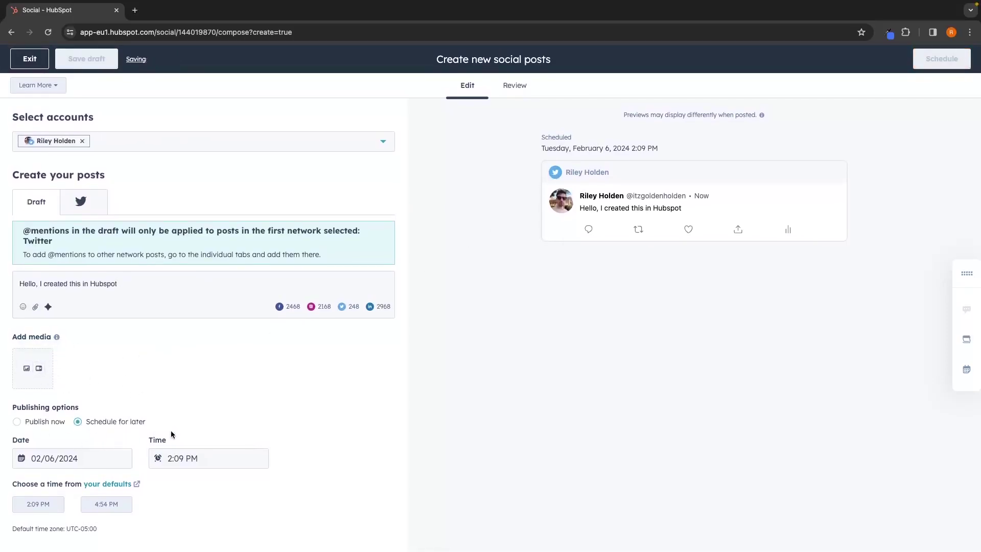
scroll(404, 324, left, 5)
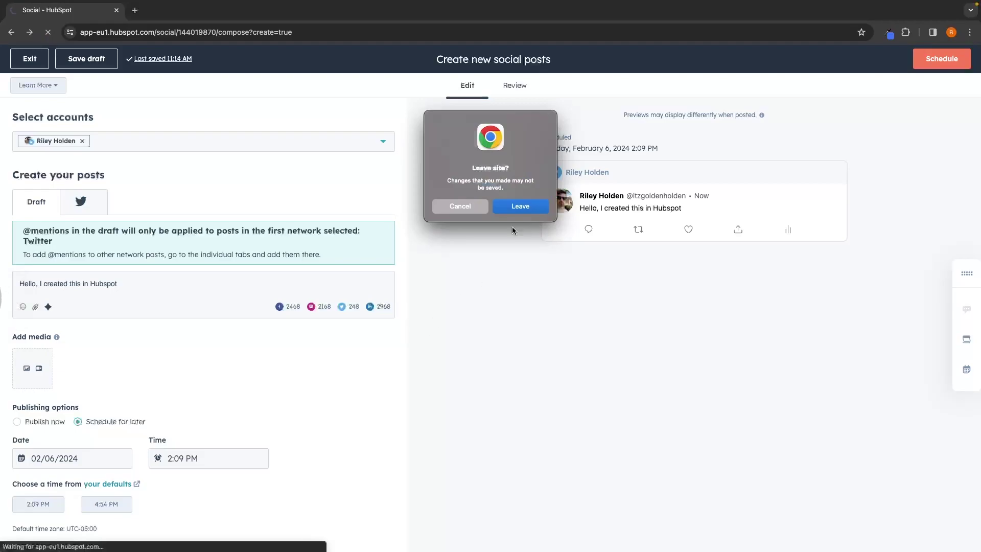
click(518, 207)
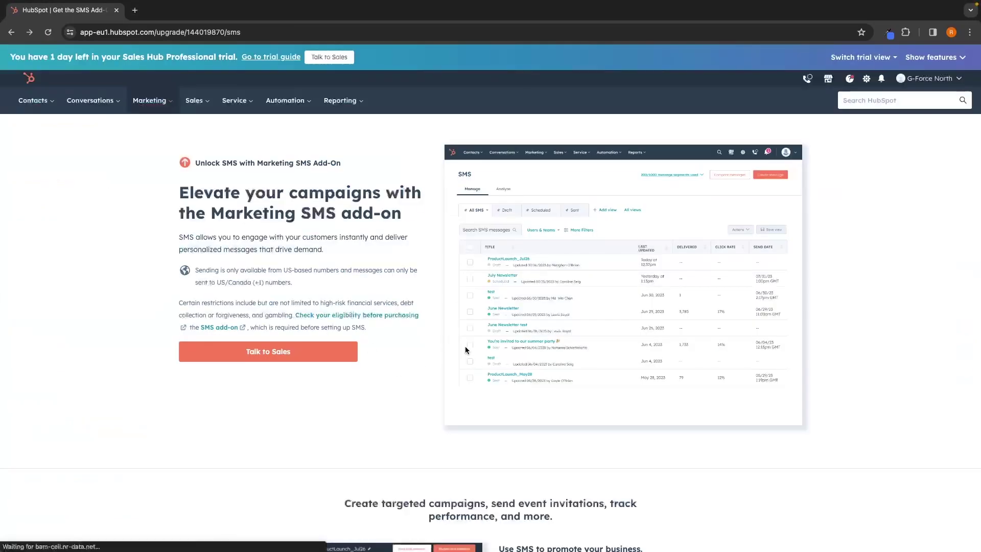
Go to Marketing > Website Pages, start a new website page, then close the Create a page form.
click(153, 101)
mouse_move(161, 236)
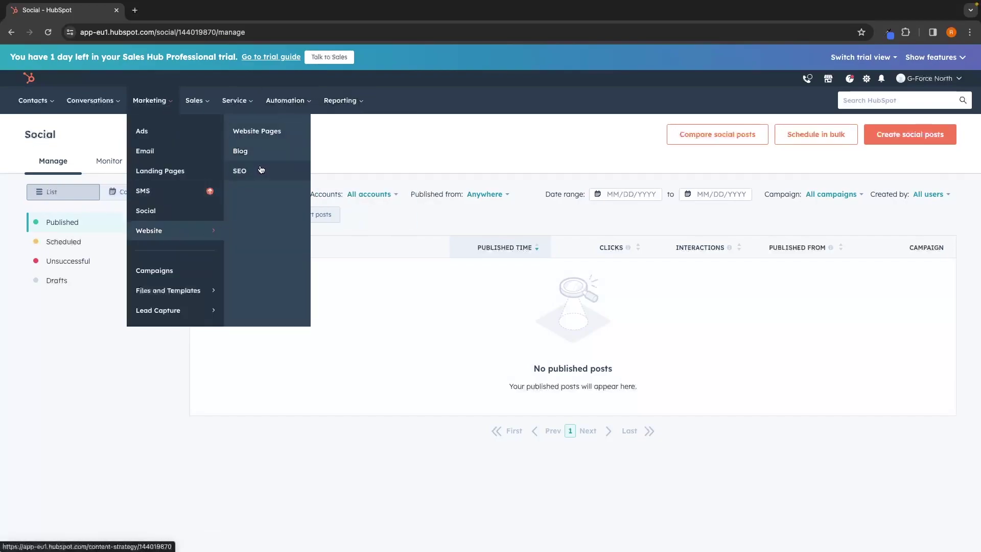
click(260, 133)
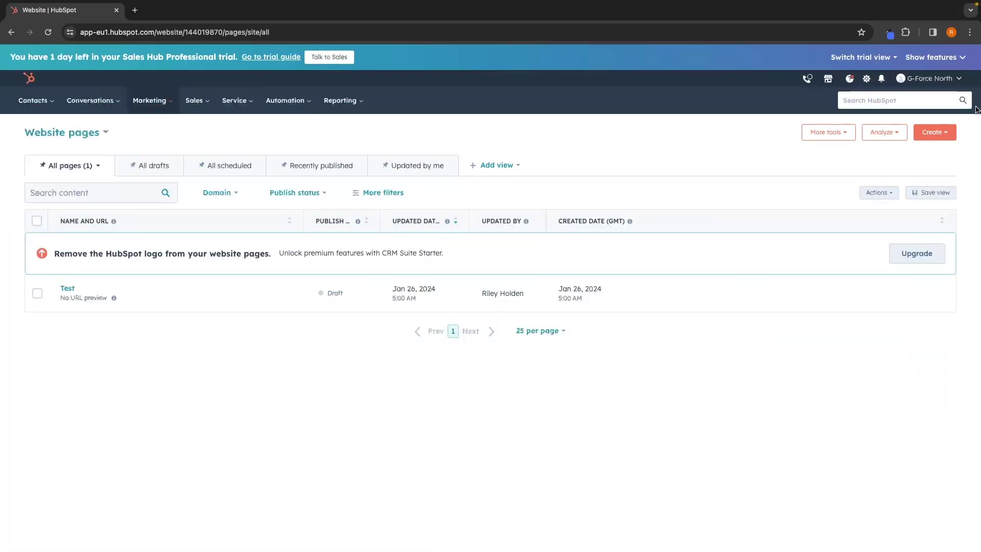
click(939, 133)
click(916, 156)
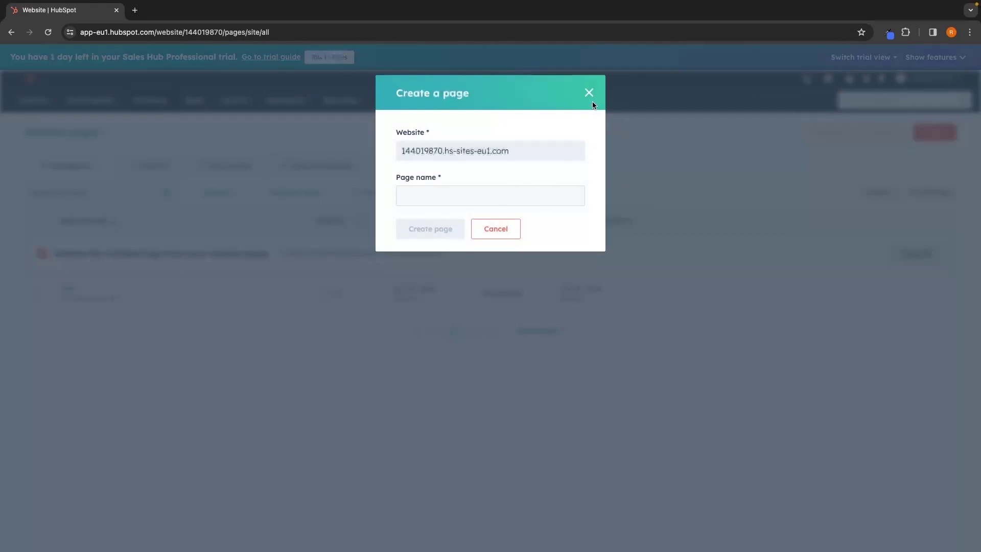
click(589, 94)
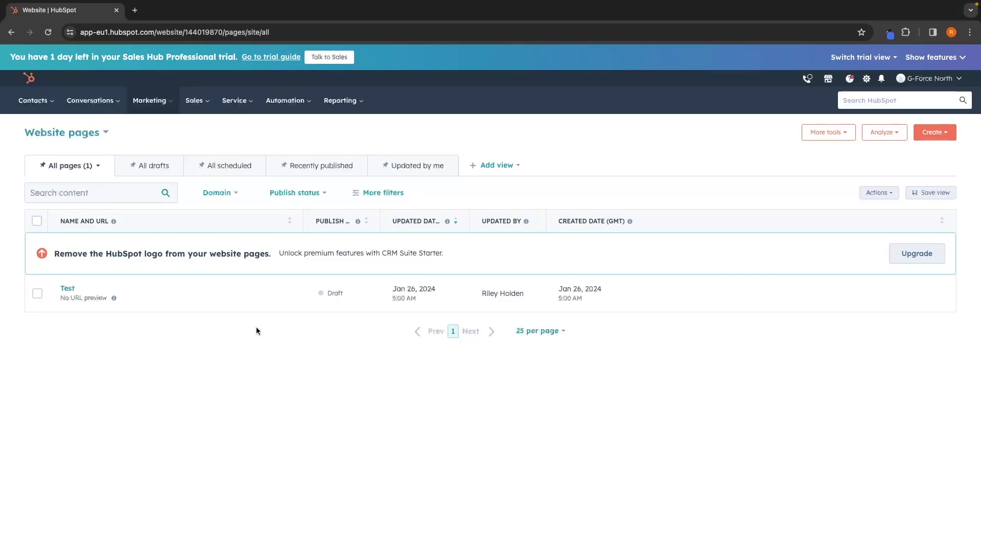
Open Sales > Prospecting and scroll through the Summary's tasks, Emails and Calls progress, and suggestions.
click(195, 100)
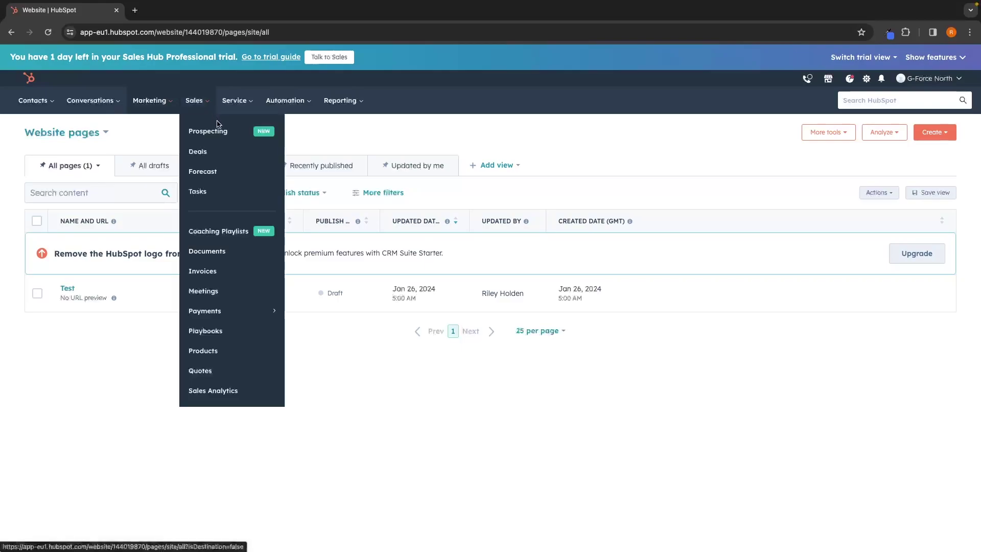
click(220, 131)
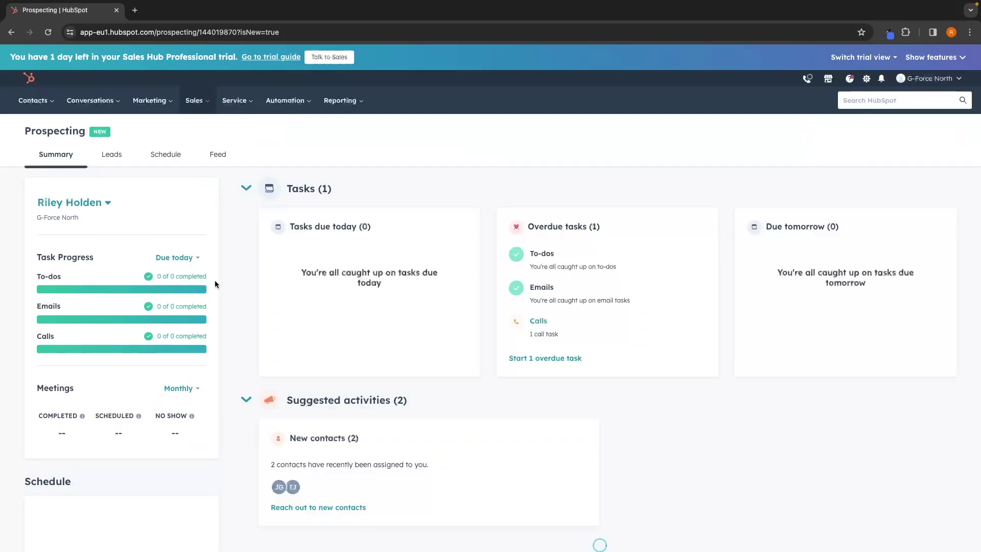
scroll(300, 337, down, 7)
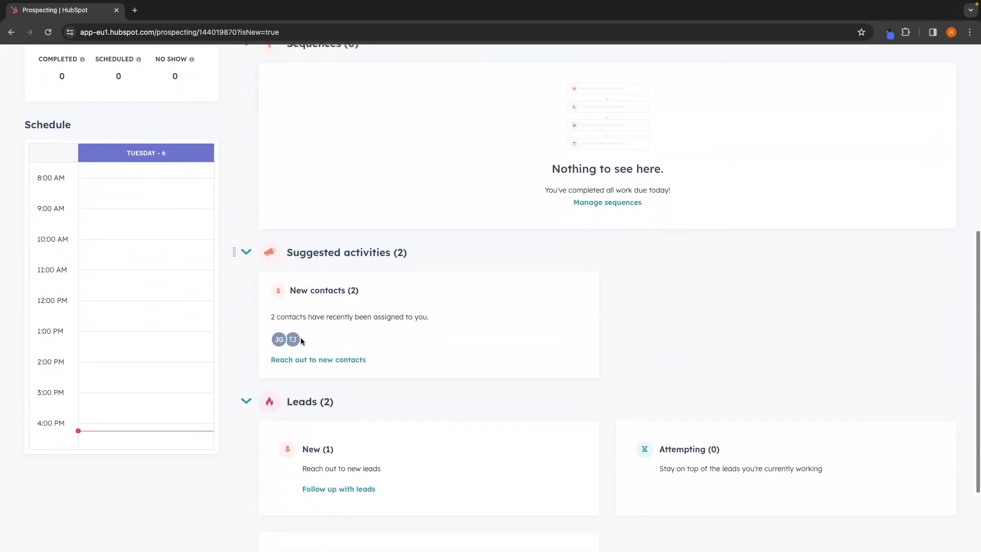
click(302, 341)
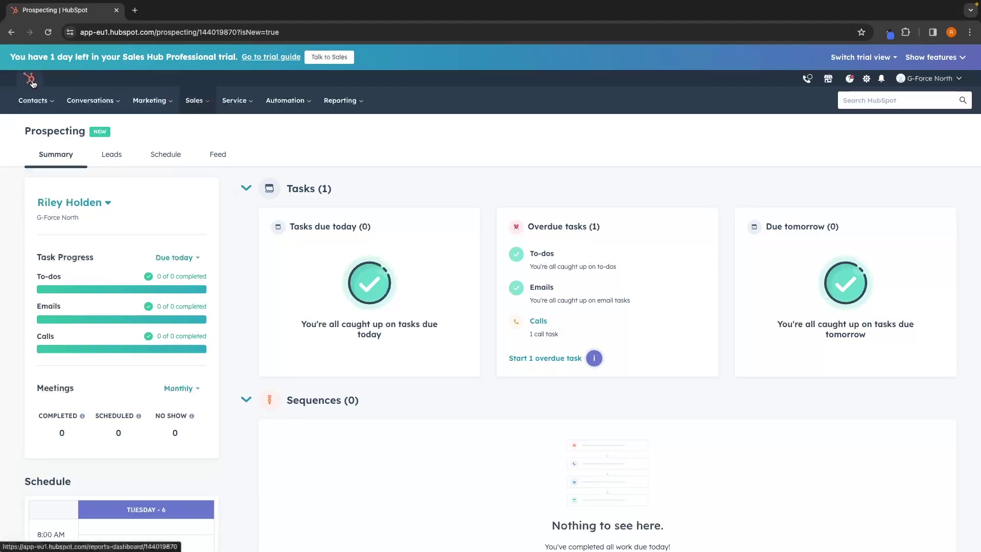
scroll(368, 190, down, 1)
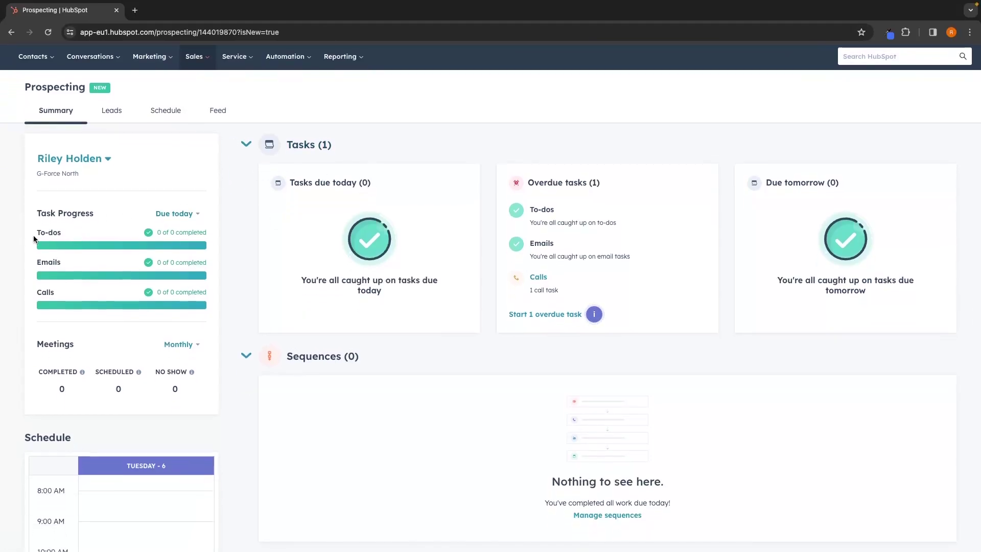
drag(32, 234, 79, 237)
drag(21, 260, 79, 295)
click(336, 298)
scroll(336, 298, down, 3)
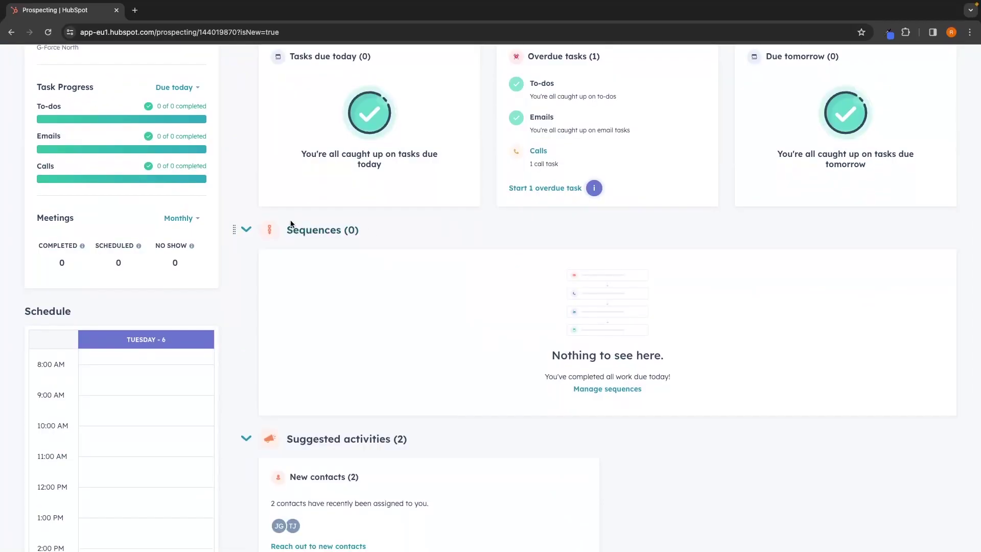
Open the Sequences manager and the Prospecting - Email Heavy pre-made template.
click(615, 391)
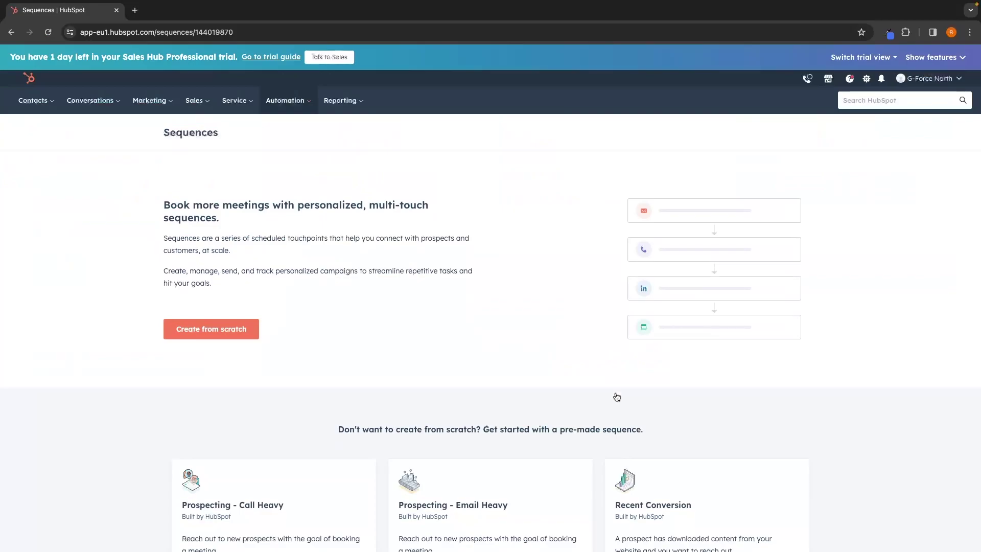
scroll(616, 396, down, 5)
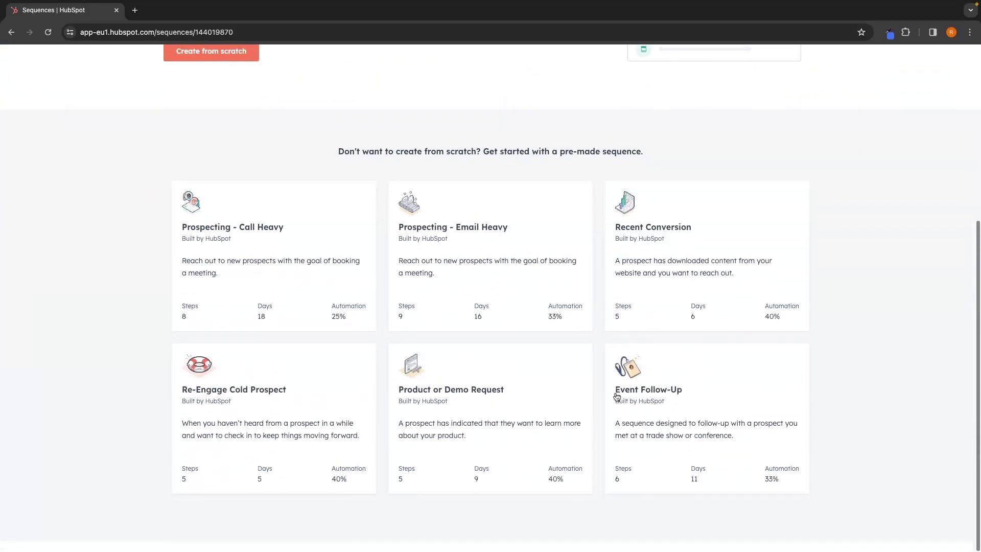
click(517, 255)
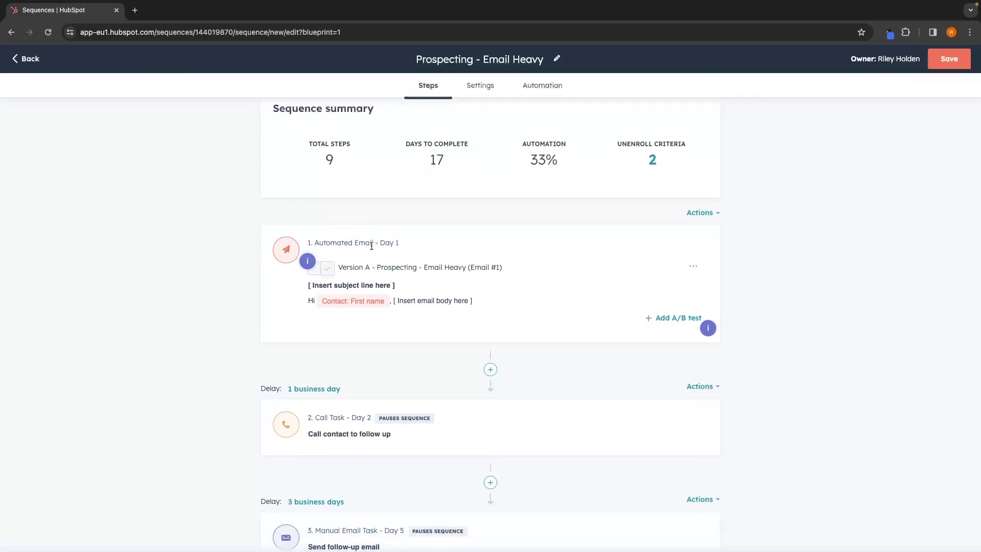
Scroll through the Email Heavy template steps and browse the pre-made sequence gallery.
scroll(370, 243, down, 3)
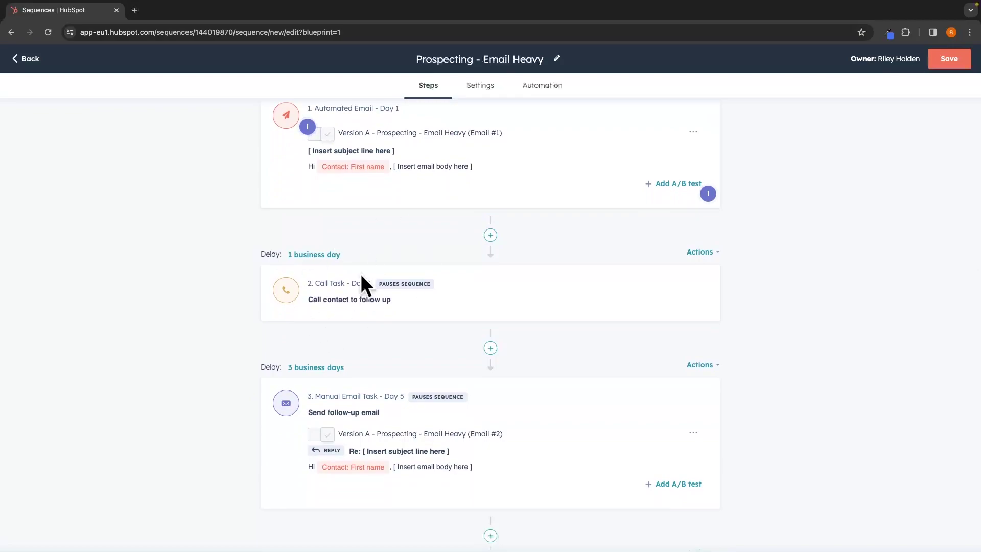
drag(308, 280, 372, 282)
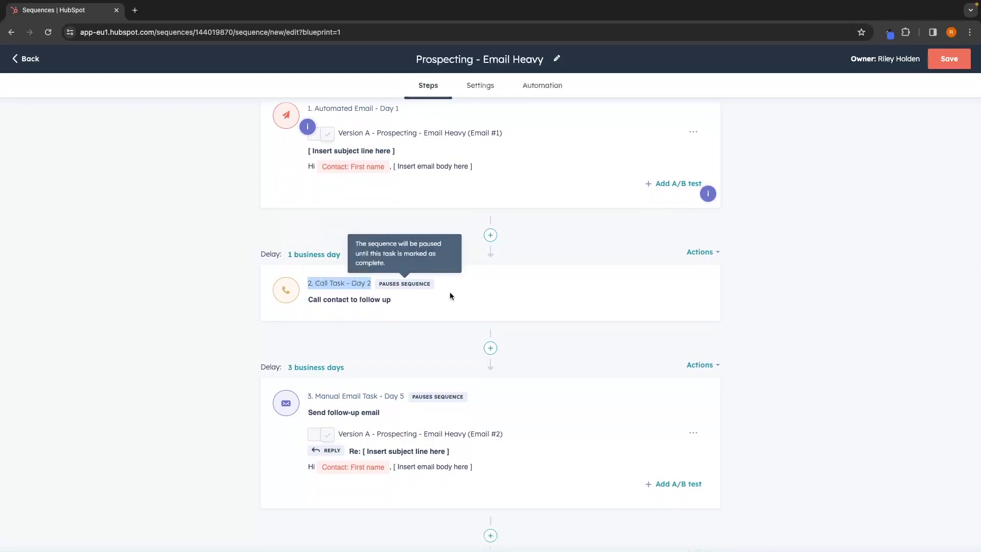
click(490, 287)
scroll(489, 286, down, 2)
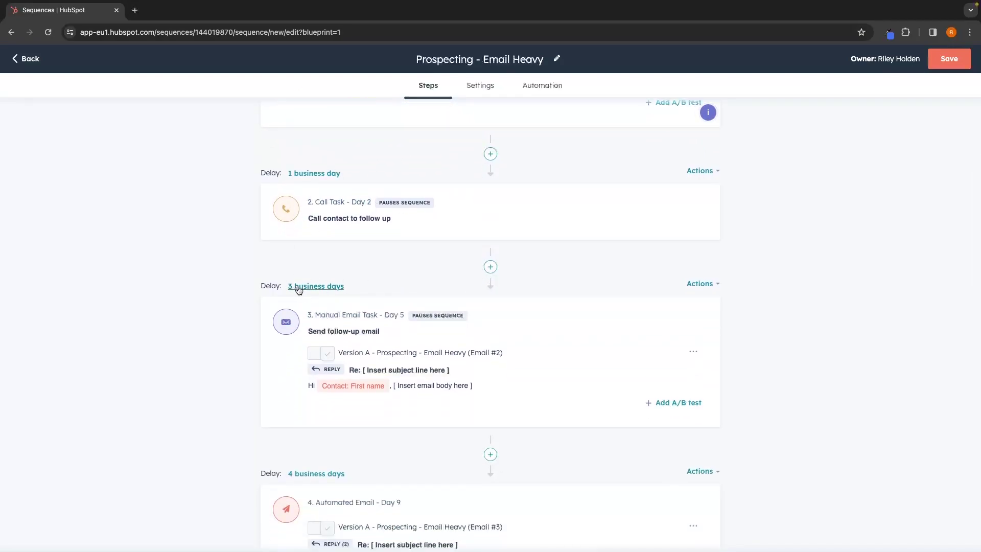
scroll(377, 365, down, 4)
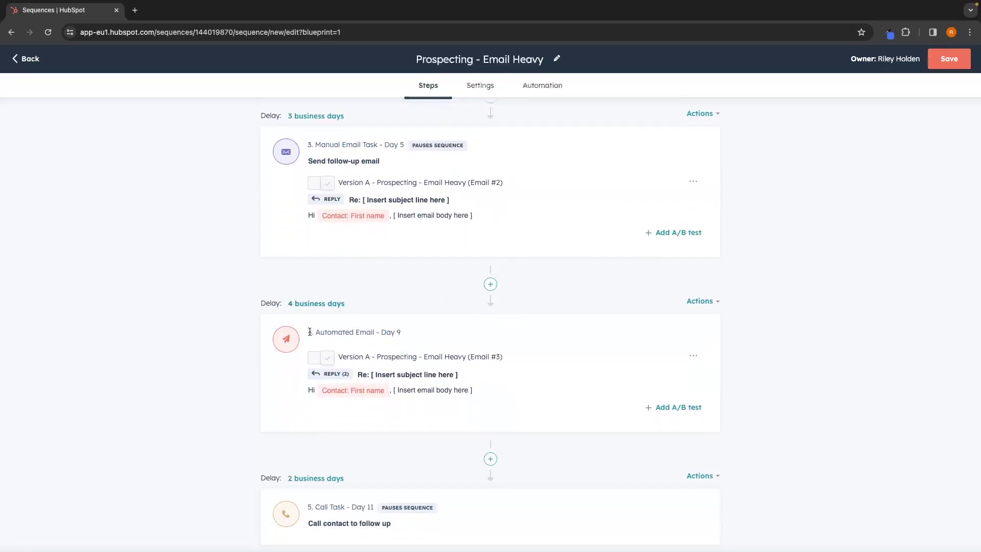
triple_click(315, 332)
scroll(315, 332, down, 5)
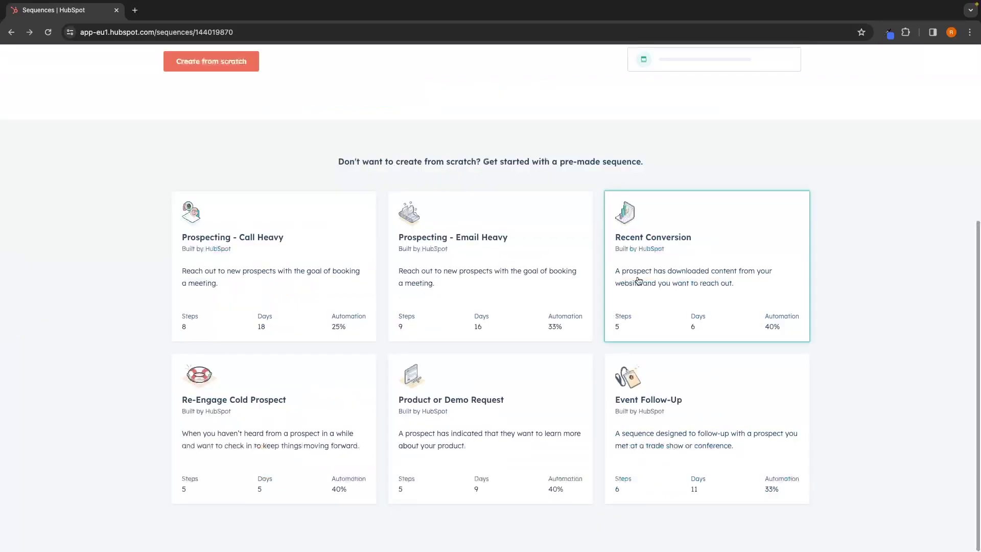
scroll(636, 271, up, 5)
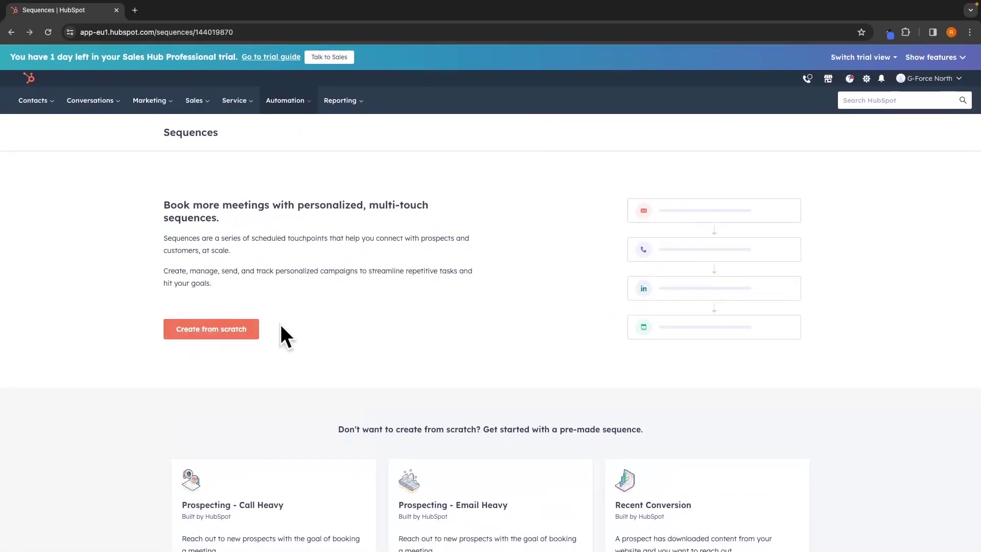
scroll(281, 325, down, 5)
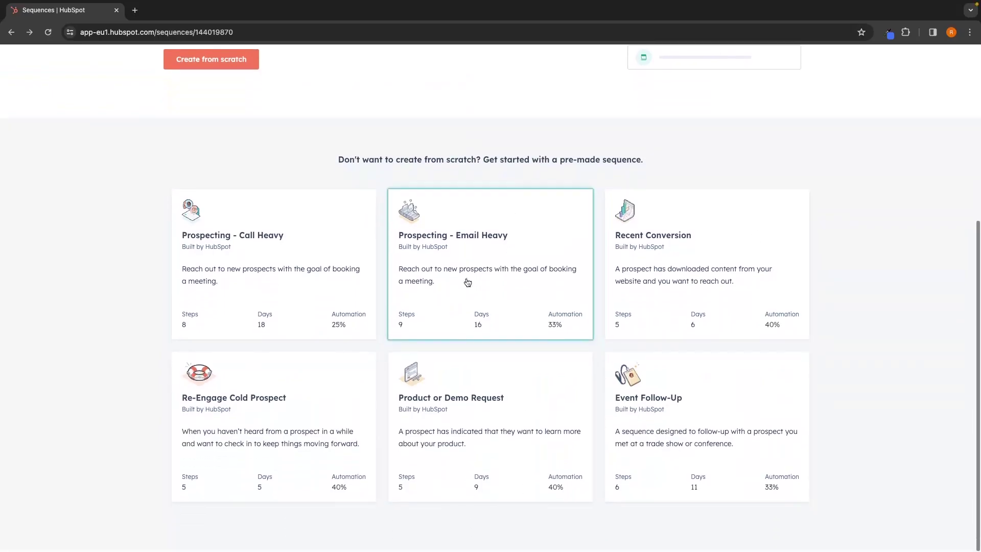
scroll(664, 281, up, 5)
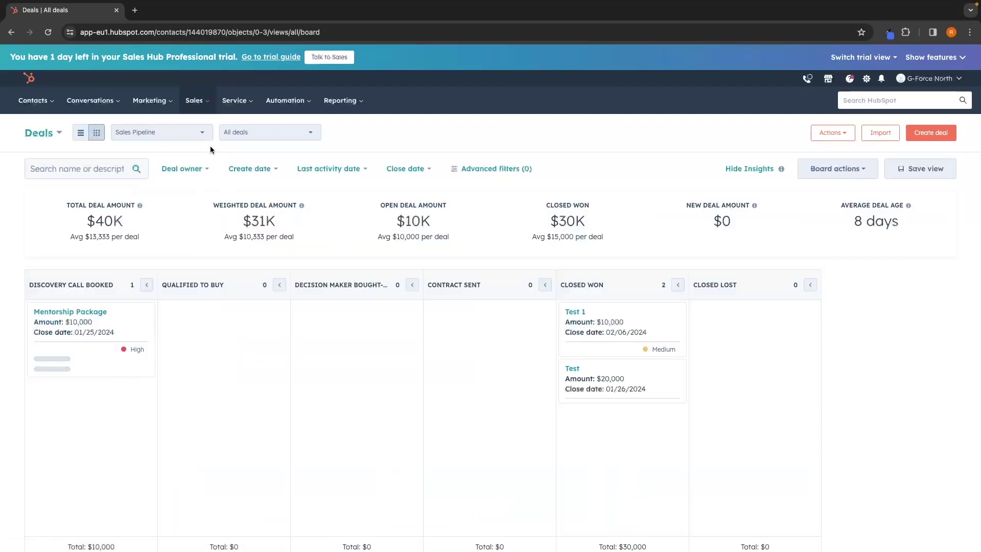
Check the pipeline stage settings via Board actions > Edit stages, then return to the deals board.
scroll(230, 174, down, 1)
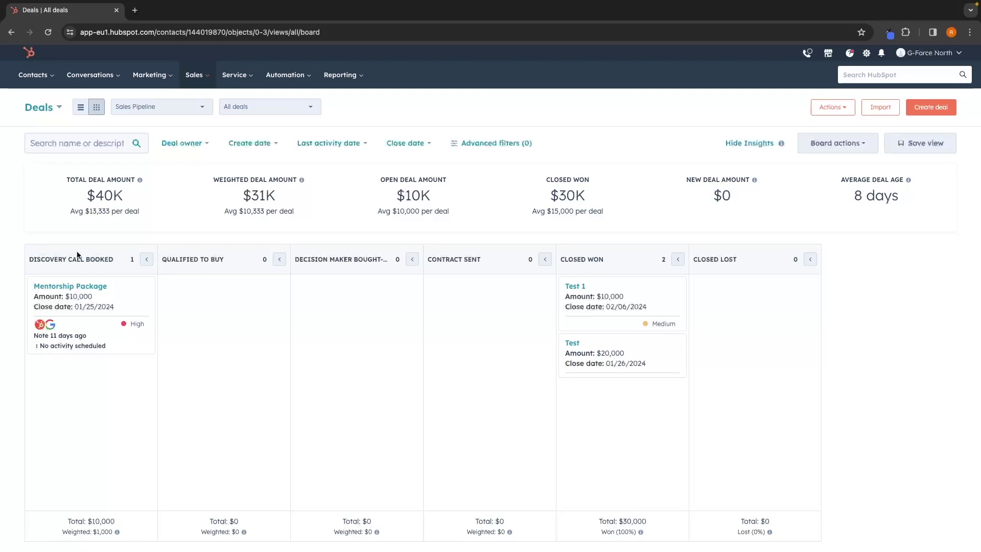
drag(167, 263, 226, 263)
click(346, 270)
click(837, 145)
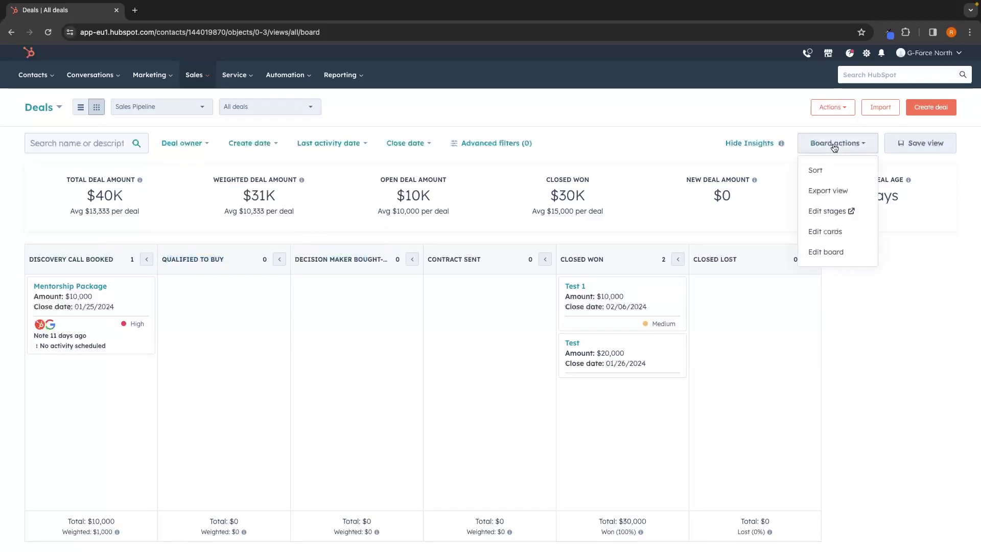
click(831, 210)
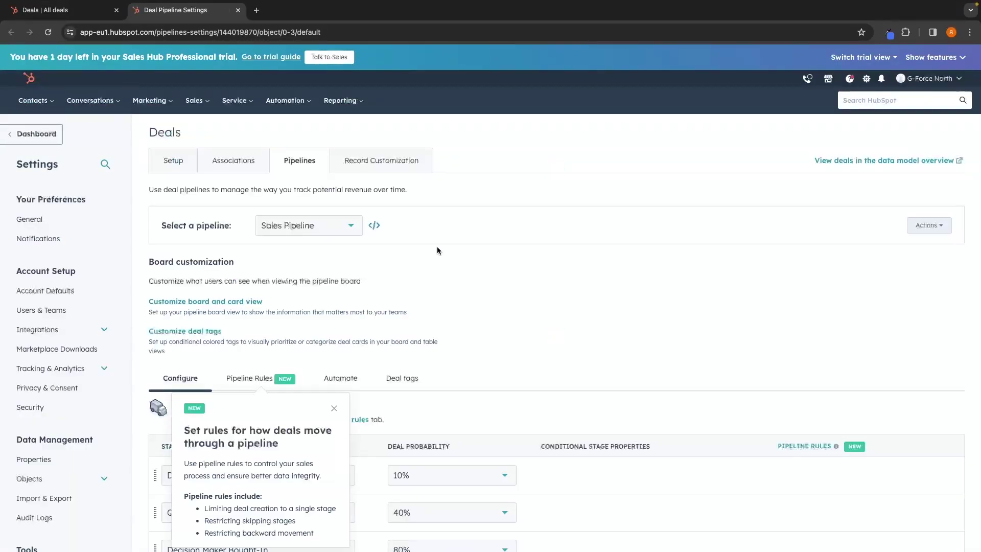
click(334, 225)
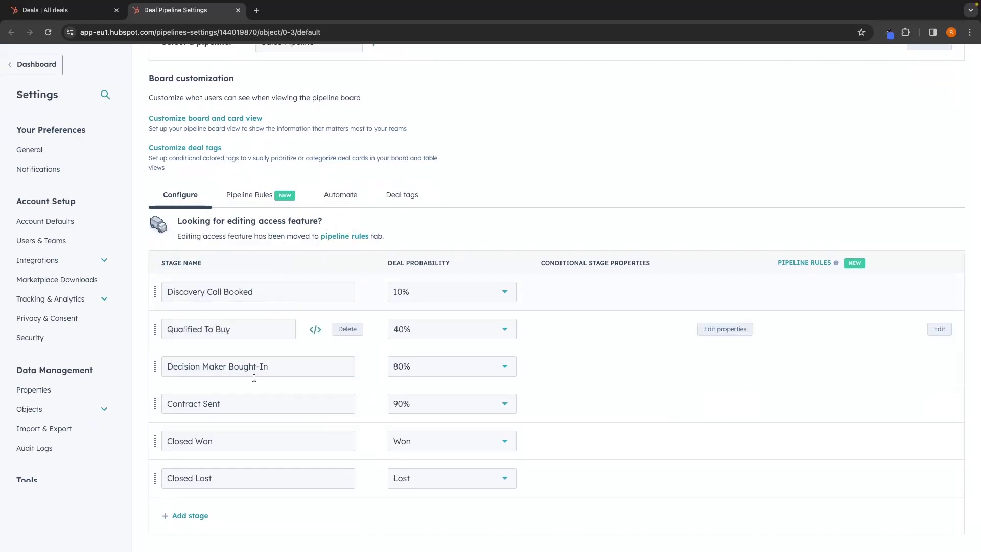
click(238, 10)
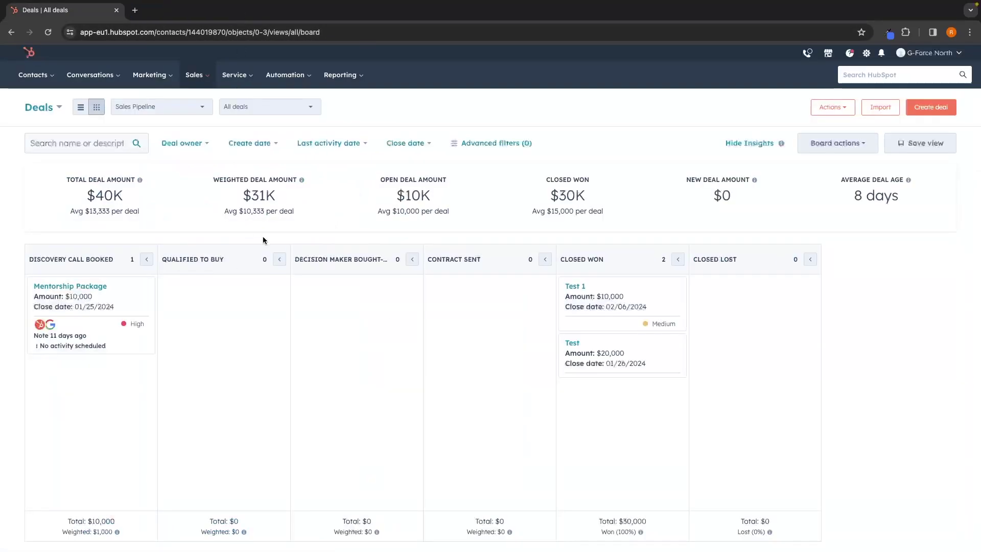
Cancel a new deal form, then drag Mentorship Package and other deal cards between pipeline stages.
click(928, 110)
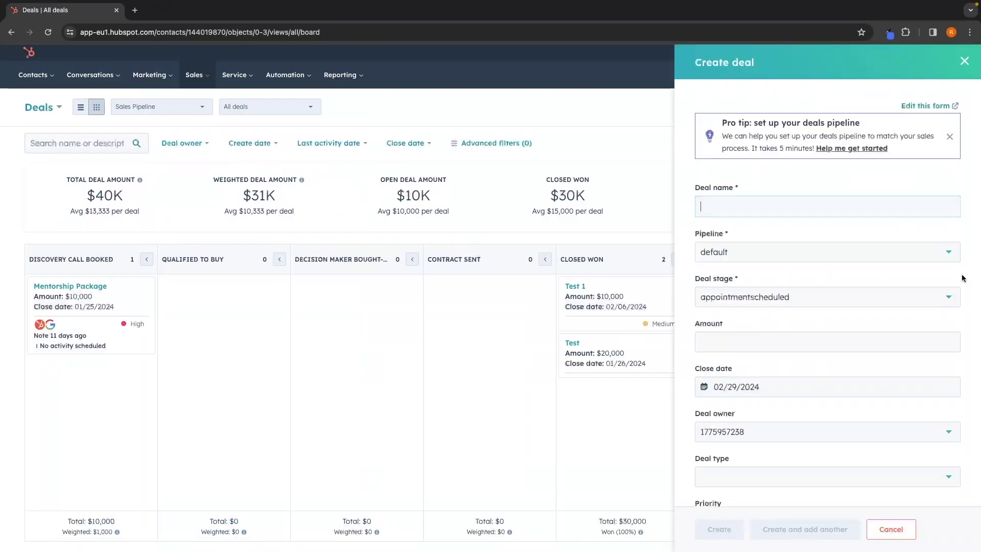
scroll(857, 335, down, 5)
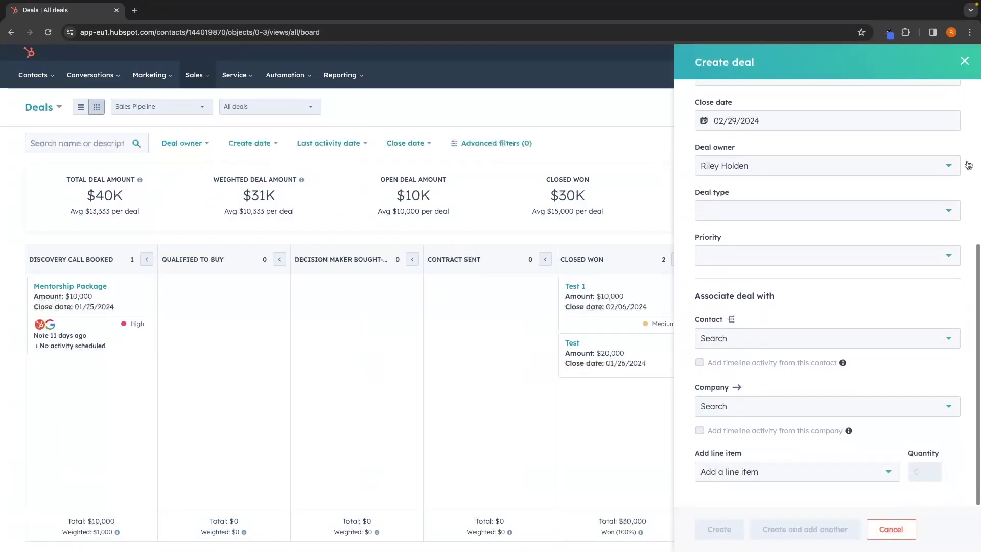
click(964, 61)
drag(115, 309, 406, 308)
drag(588, 320, 470, 357)
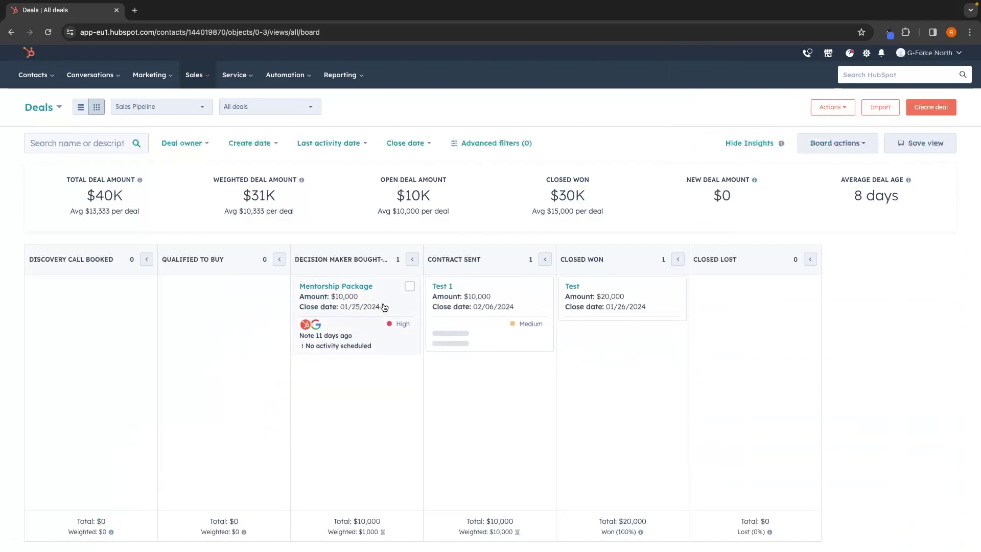
drag(383, 307, 806, 313)
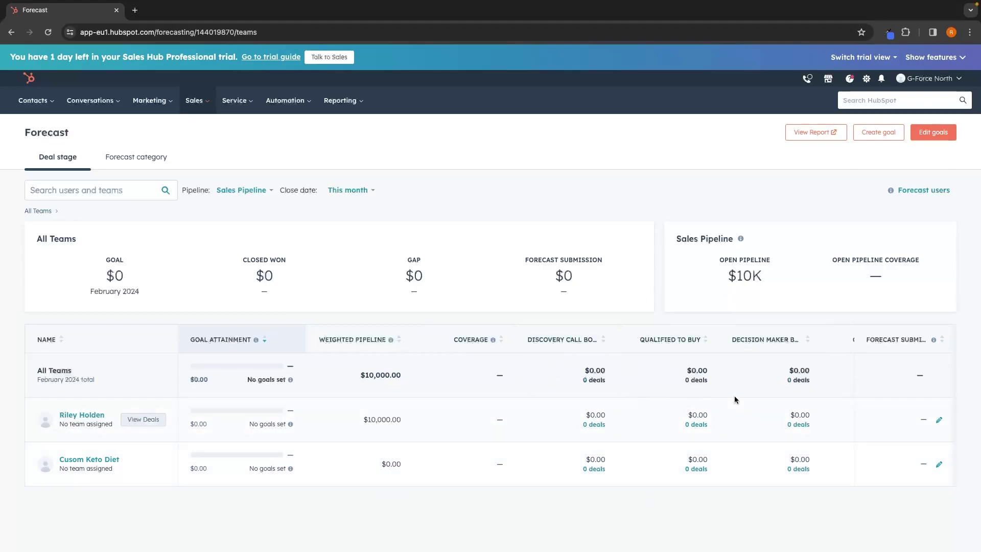
Scroll the Sales Pipeline forecast table sideways and down to review this month's stages.
scroll(718, 476, right, 3)
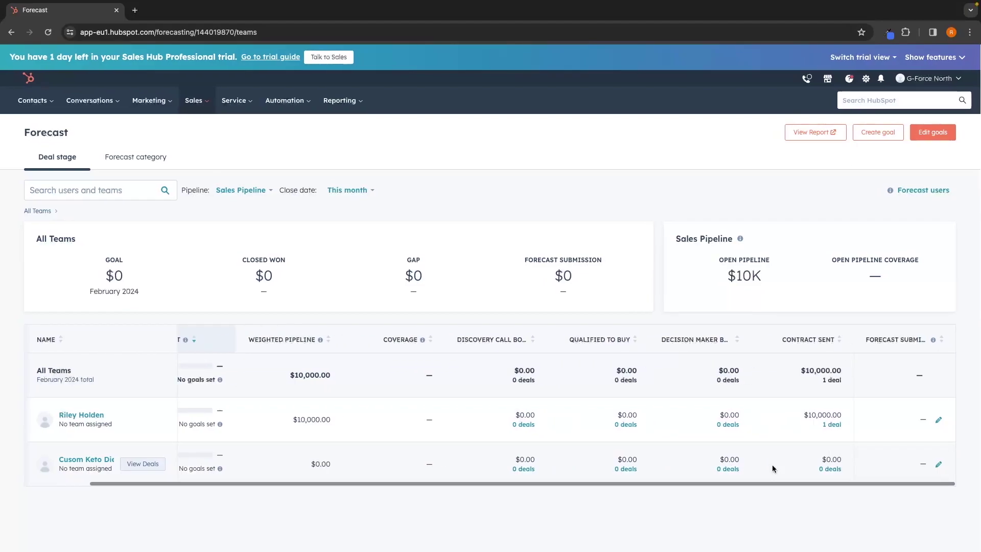
scroll(713, 467, left, 3)
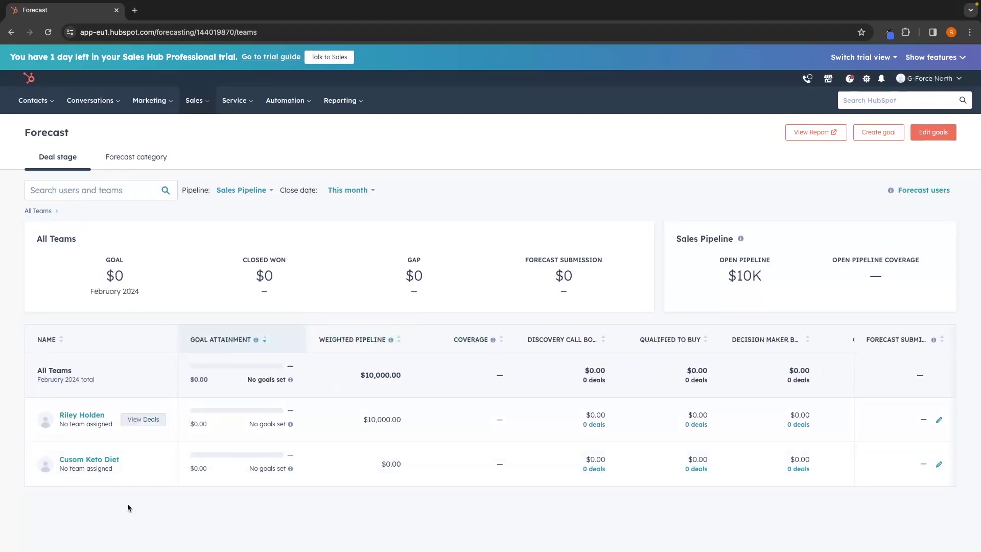
scroll(254, 504, down, 1)
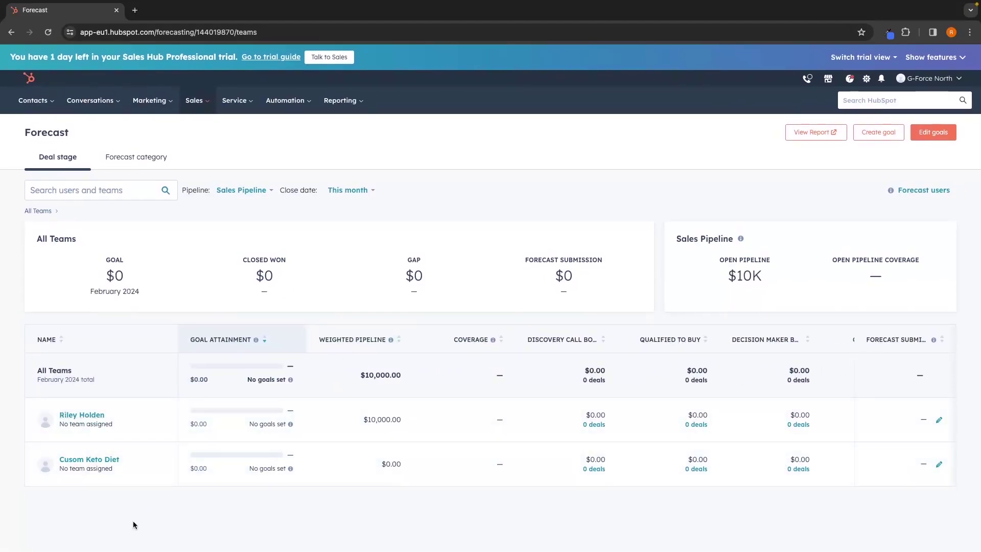
click(195, 101)
Open Coaching Playlists and scroll over its folders.
click(210, 230)
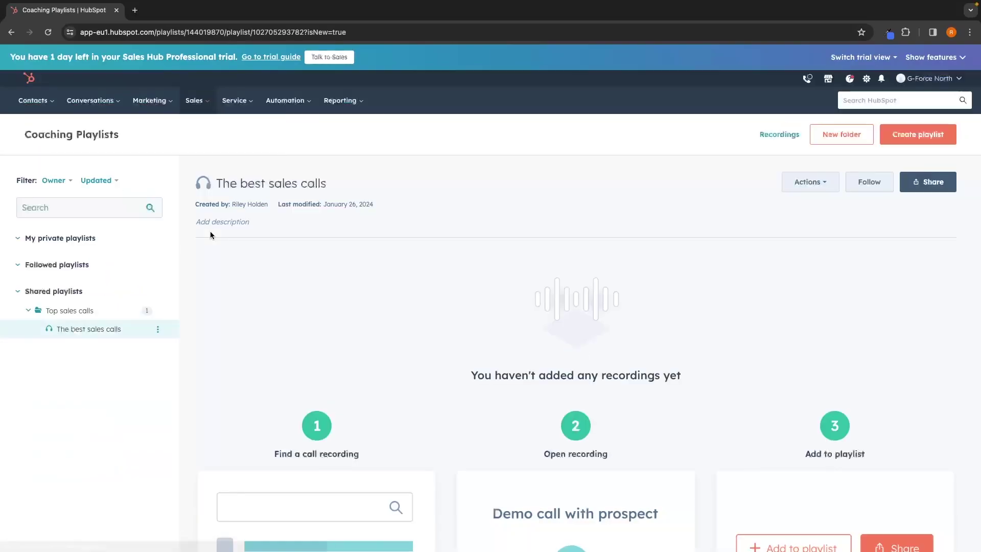
scroll(514, 360, down, 3)
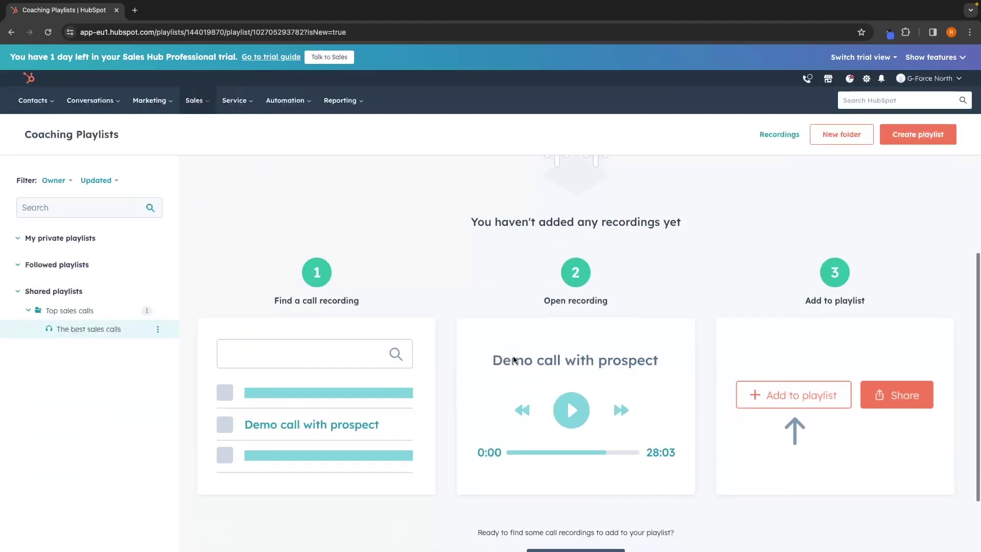
scroll(514, 363, up, 3)
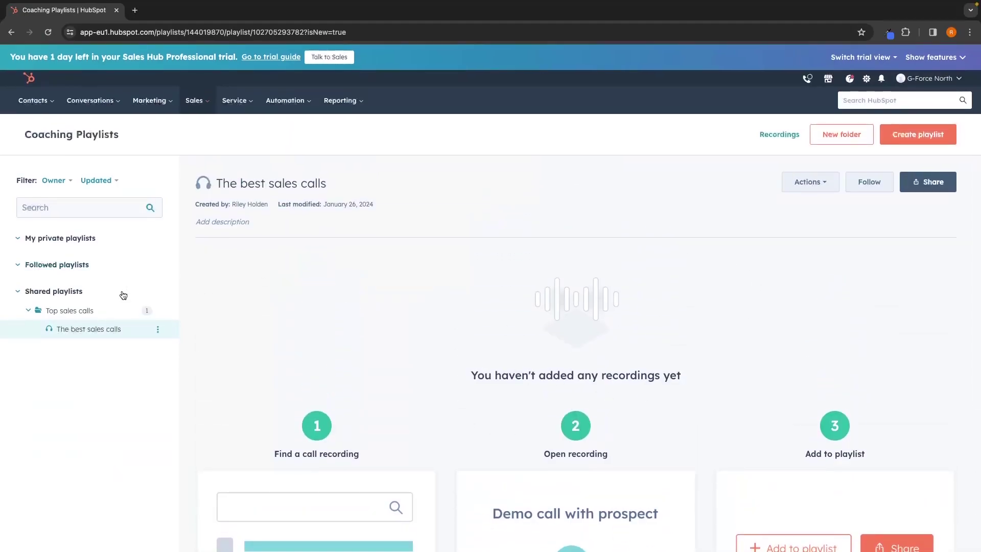
Open the Top sales calls folder and The best sales calls playlist, then view its recordings.
click(111, 317)
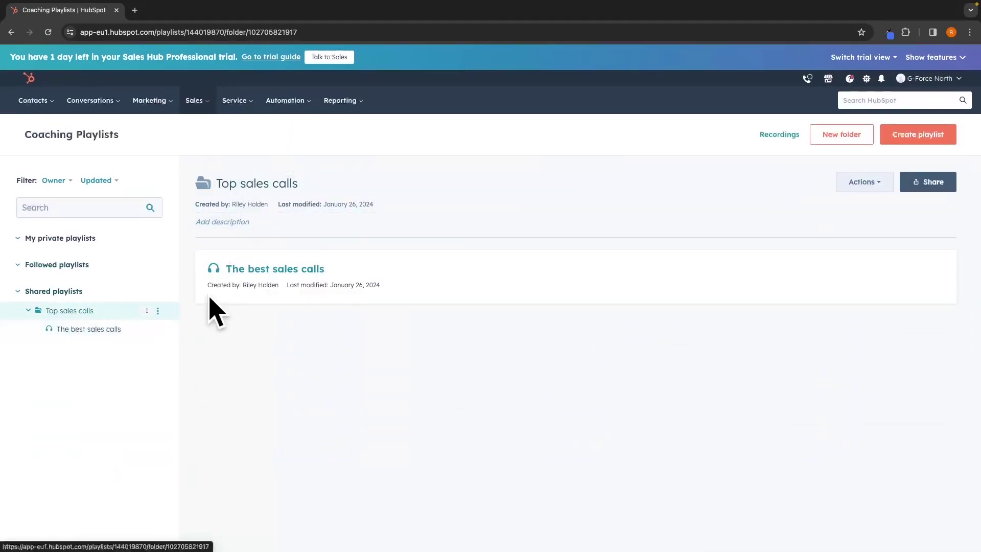
click(249, 272)
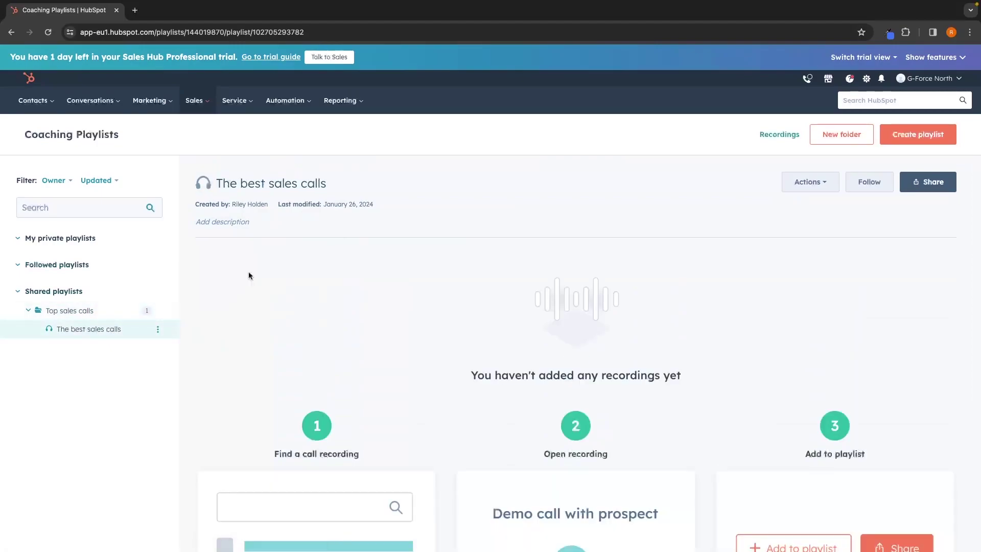
scroll(249, 272, down, 3)
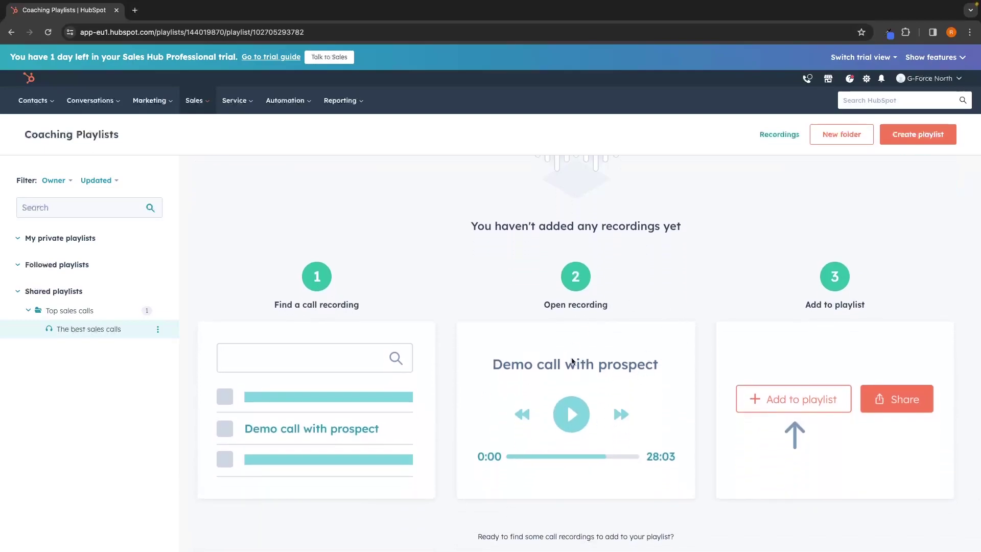
scroll(558, 425, up, 3)
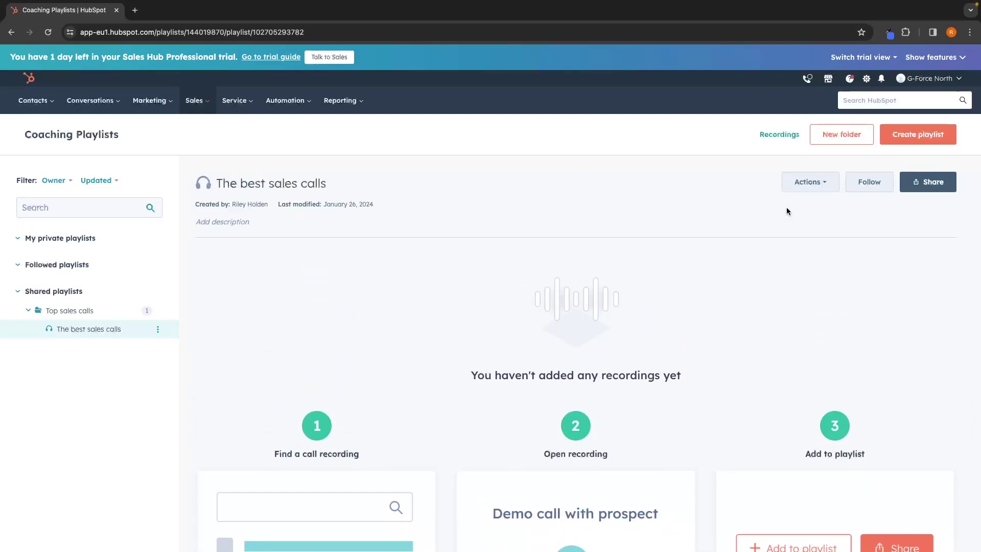
click(779, 136)
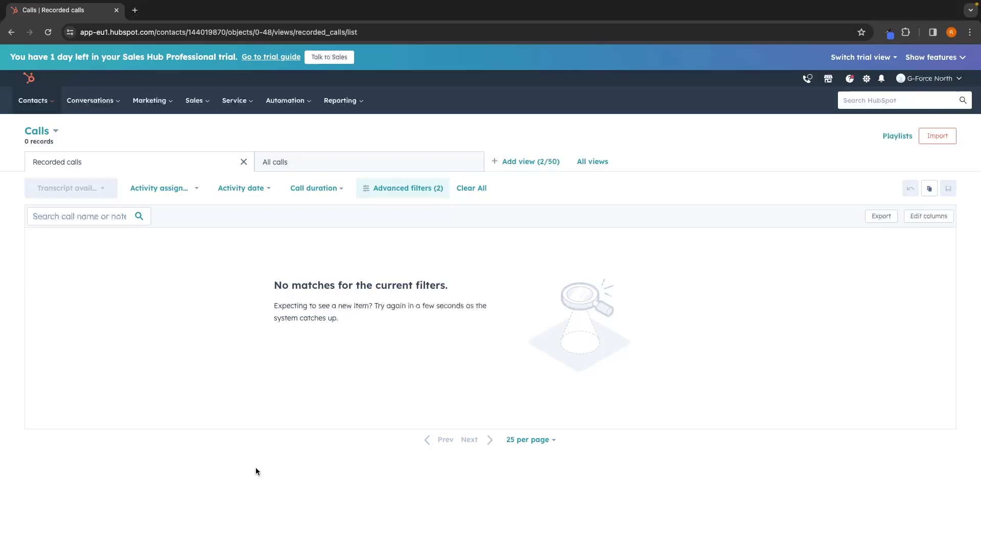
scroll(255, 471, left, 5)
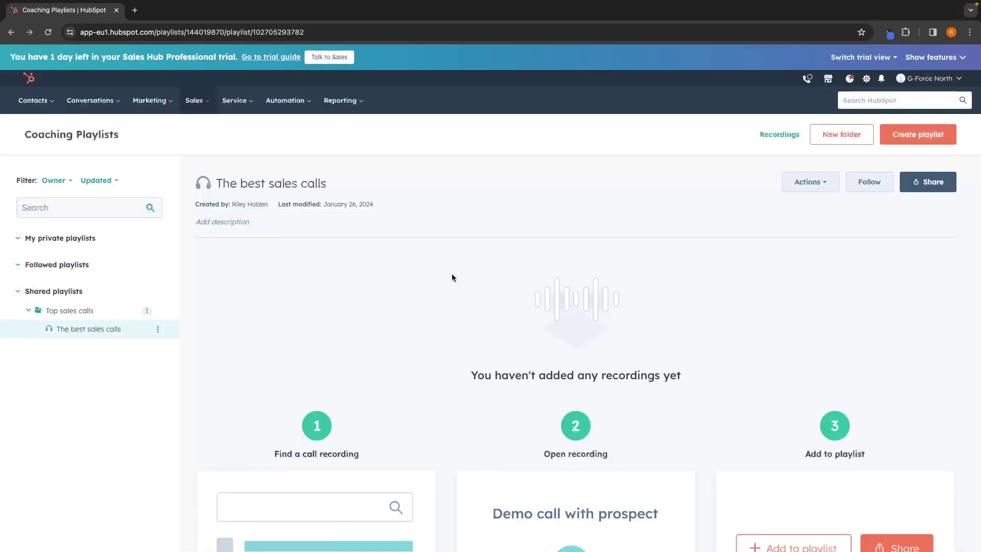
scroll(453, 281, down, 1)
scroll(621, 295, up, 1)
Start a new playbook headed 'Sales script' with the line 'Intro: Hey thanks for calling G-Force North'.
scroll(220, 333, left, 5)
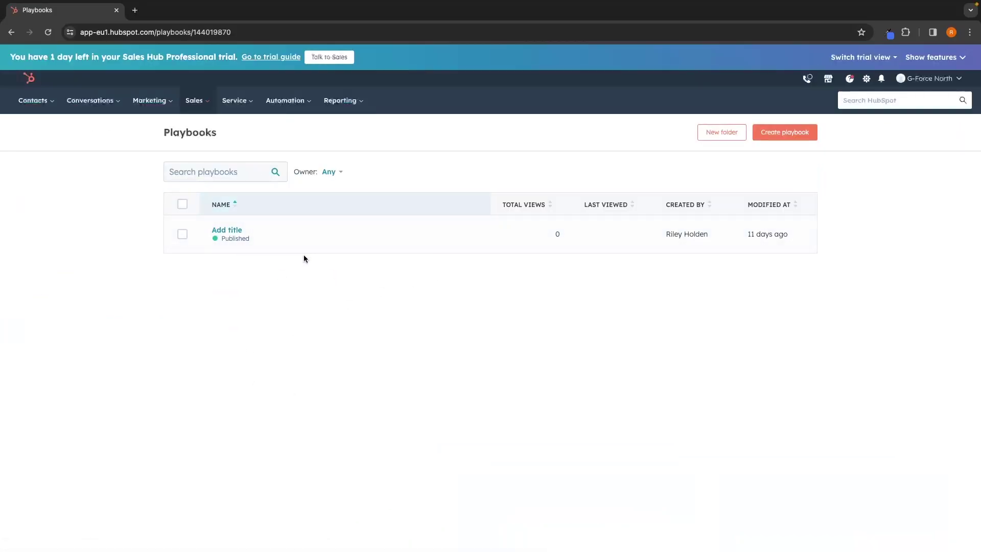
click(787, 136)
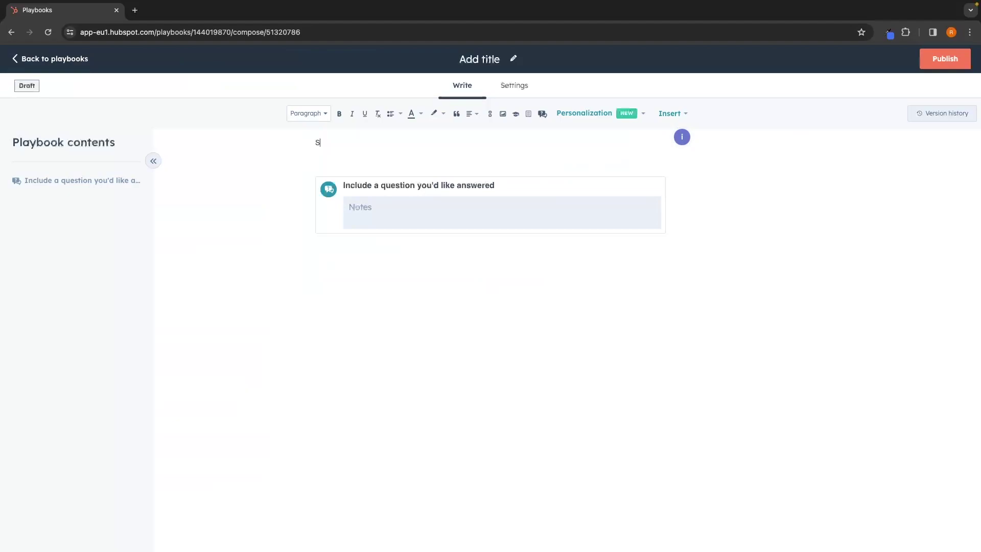
text( script)
key(Return)
key(Return)
text(Intro: Hey thanks for calling G-Force North)
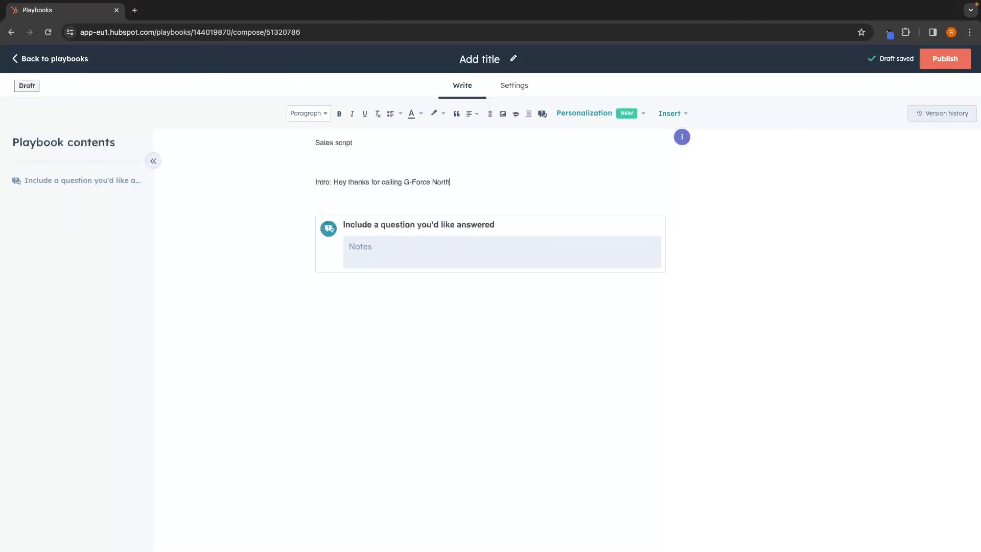
key(Return)
key(Return)
text(tvrjmy4jngmcirngvjrngkjndgjkng)
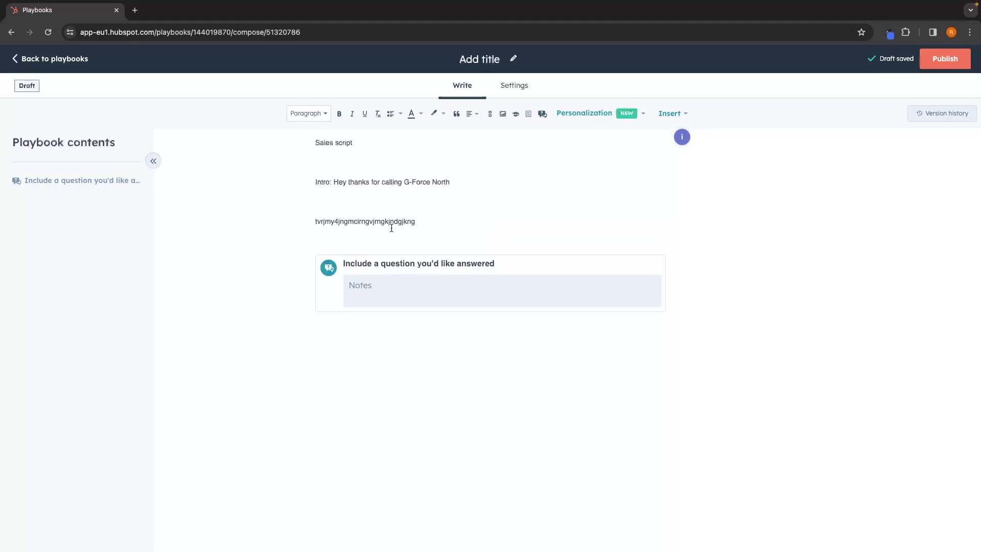
mouse_move(384, 269)
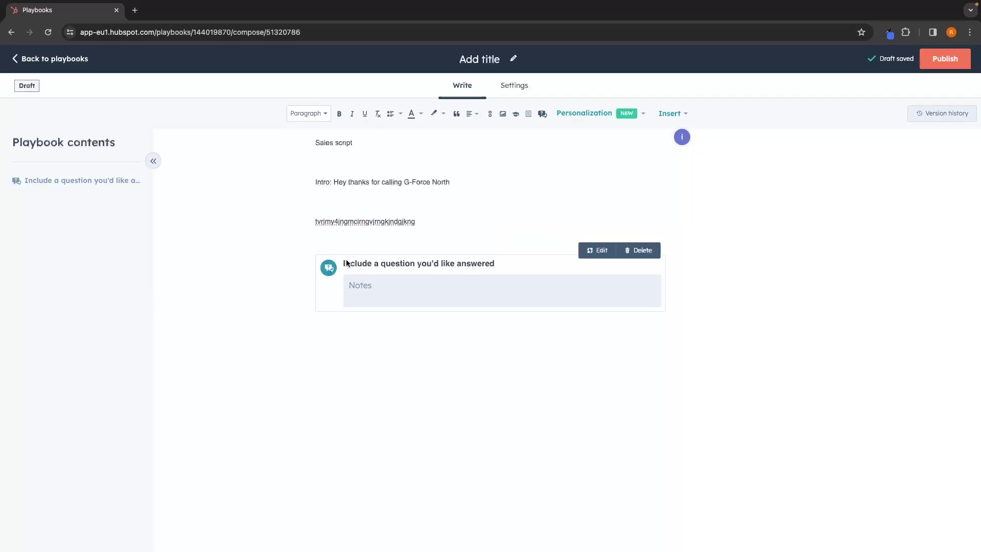
click(485, 262)
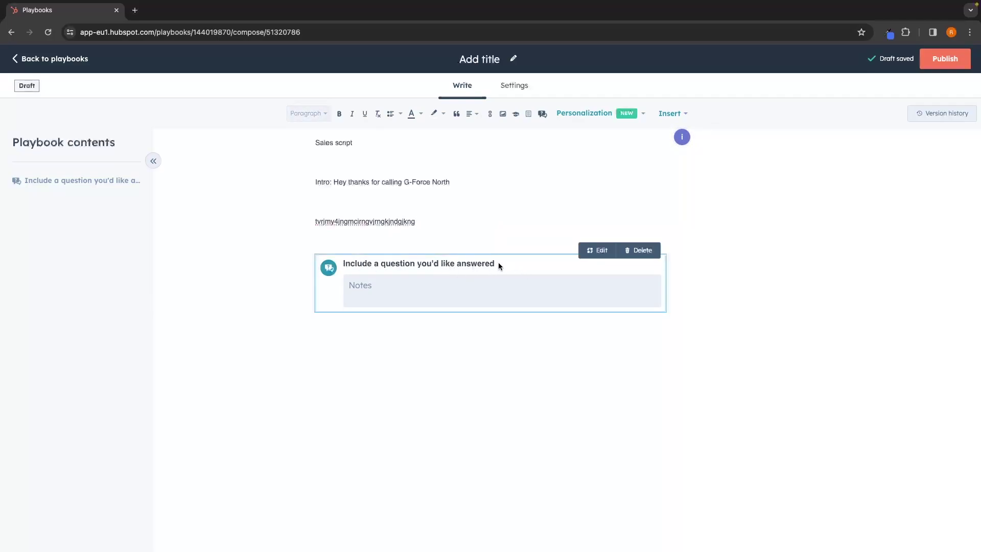
Replace the question with 'How long have you been looking at car insurance?', save, and publish.
click(596, 251)
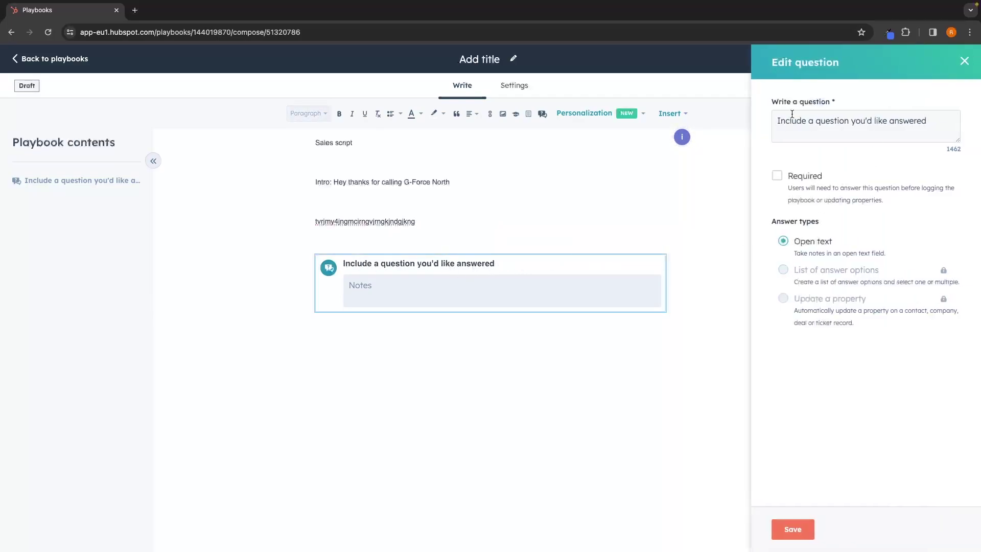
drag(933, 116, 756, 122)
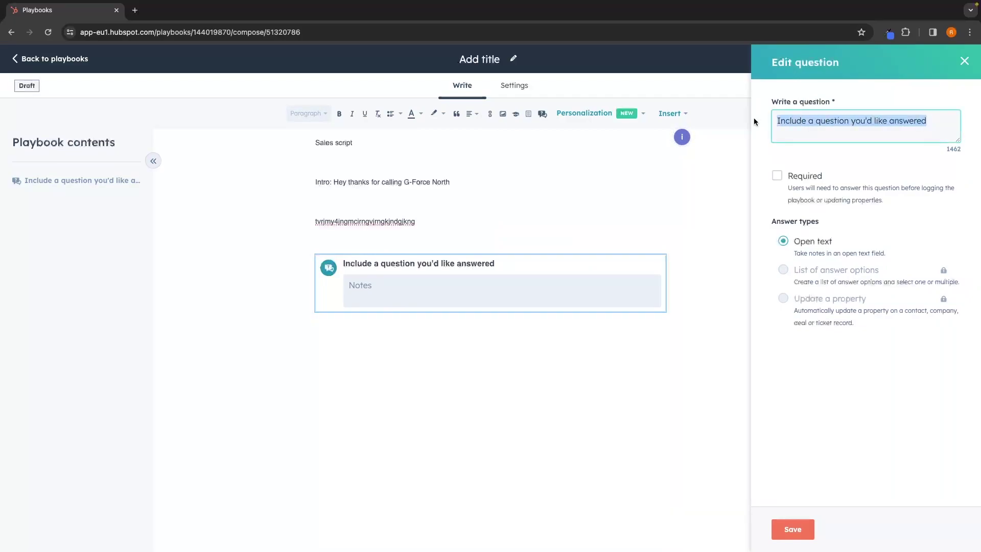
text(How long have you been looking at car insurance)
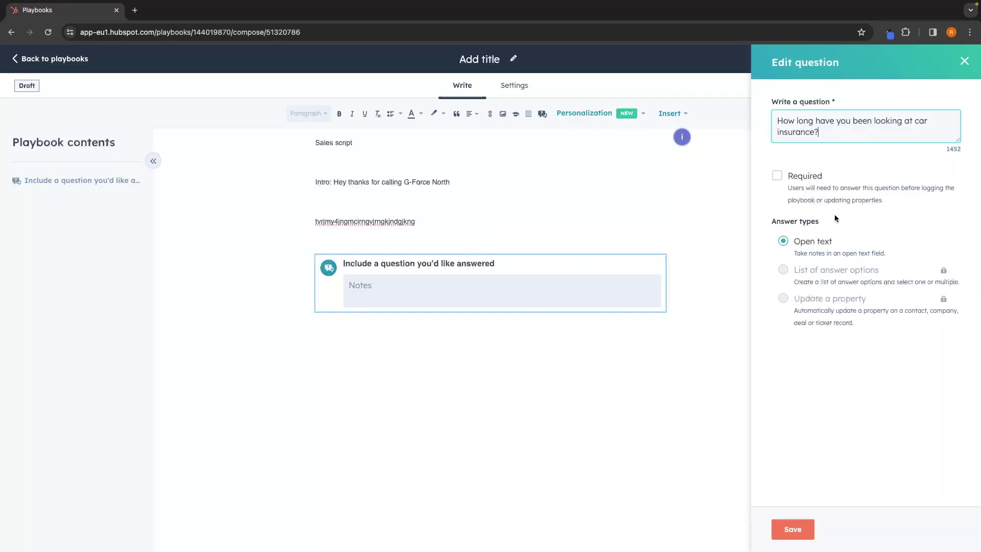
click(787, 529)
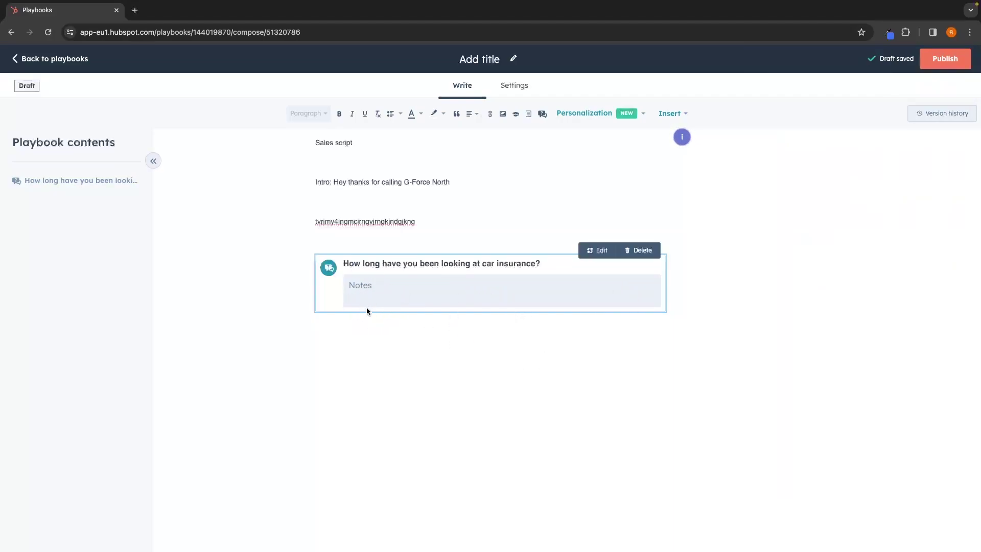
click(958, 60)
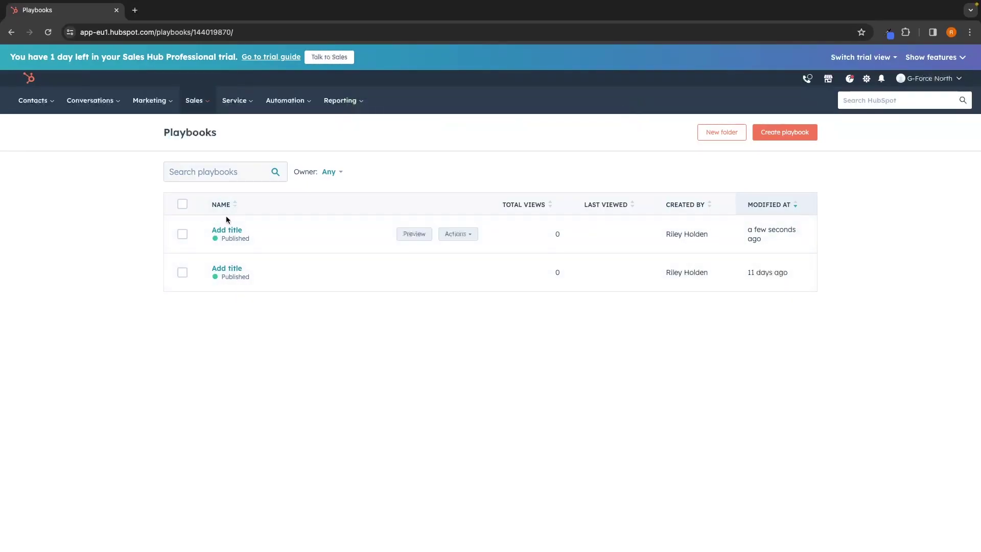
Open the Sales Manager dashboard from Reporting and scroll through its deal and activity charts.
mouse_move(340, 100)
click(345, 137)
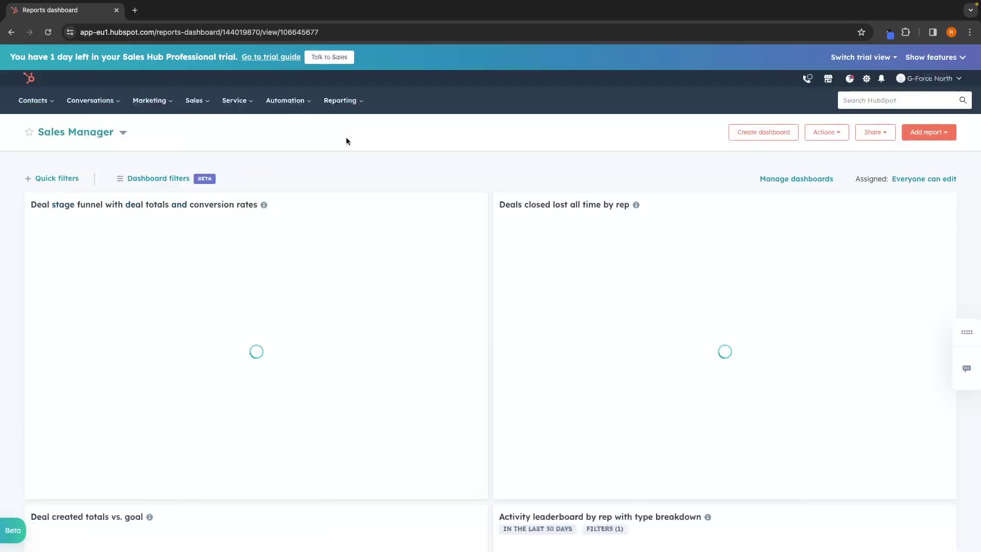
scroll(433, 226, down, 15)
scroll(433, 226, down, 14)
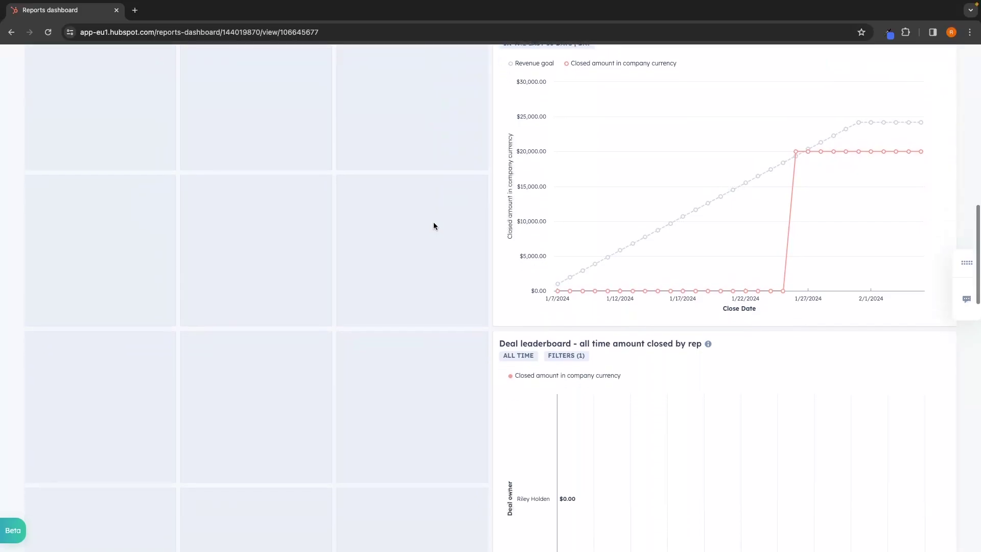
scroll(434, 226, up, 20)
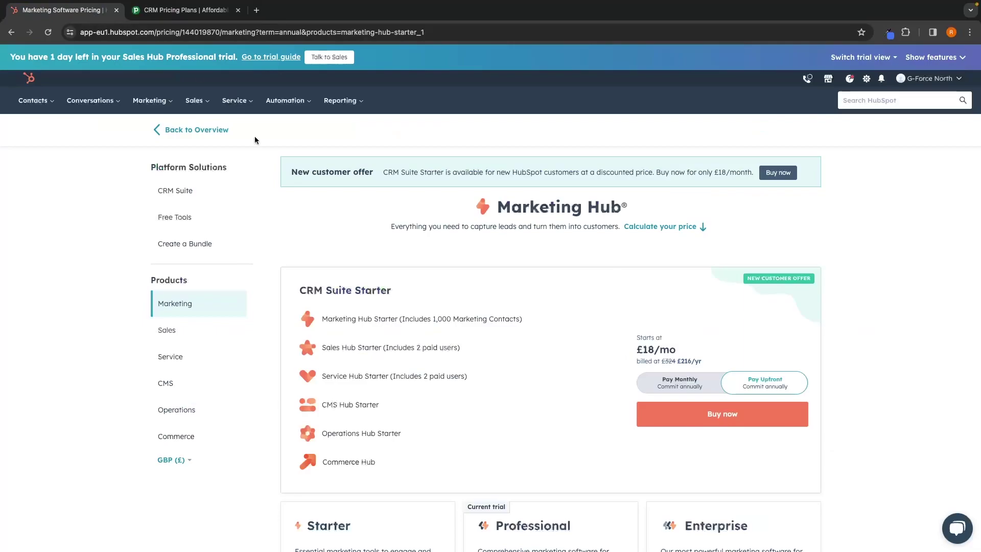
Bring up HubSpot's Sales Hub pricing, then highlight the plan headings on Pipedrive's pricing page.
scroll(255, 140, down, 2)
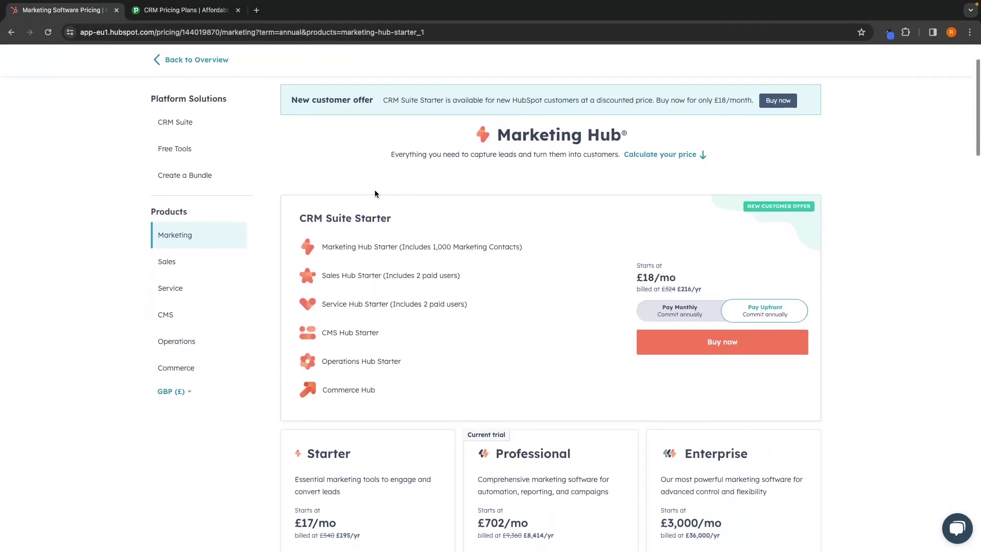
click(210, 259)
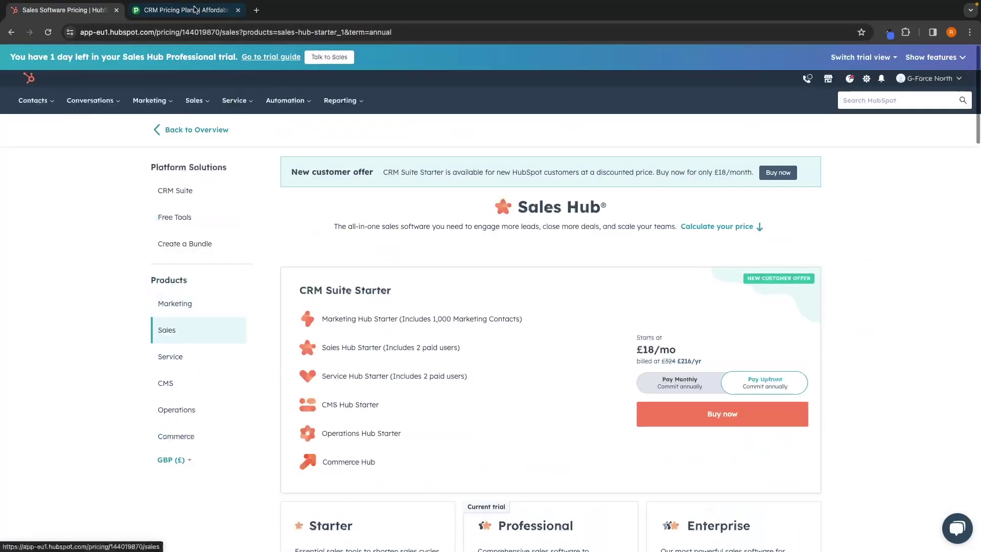
click(184, 10)
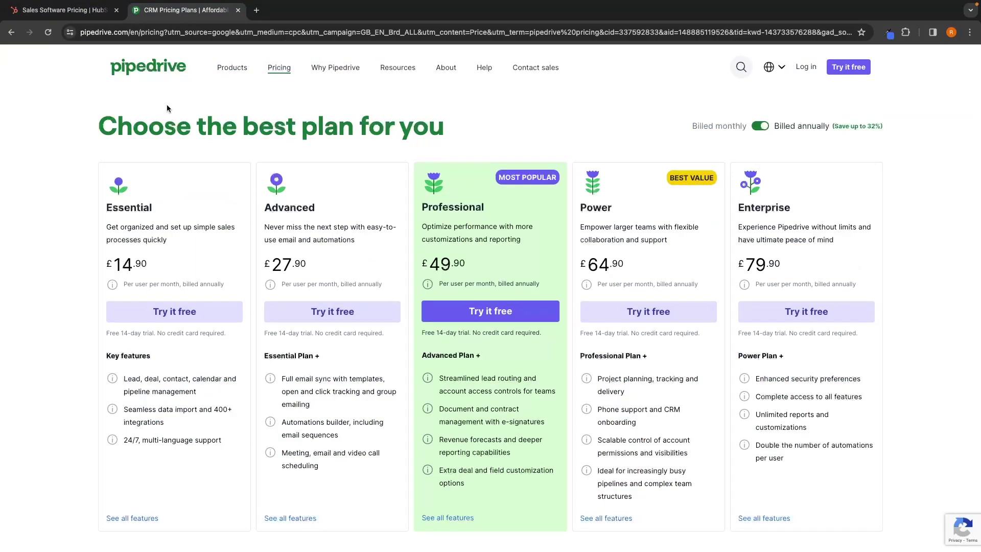
drag(83, 122, 481, 127)
click(484, 128)
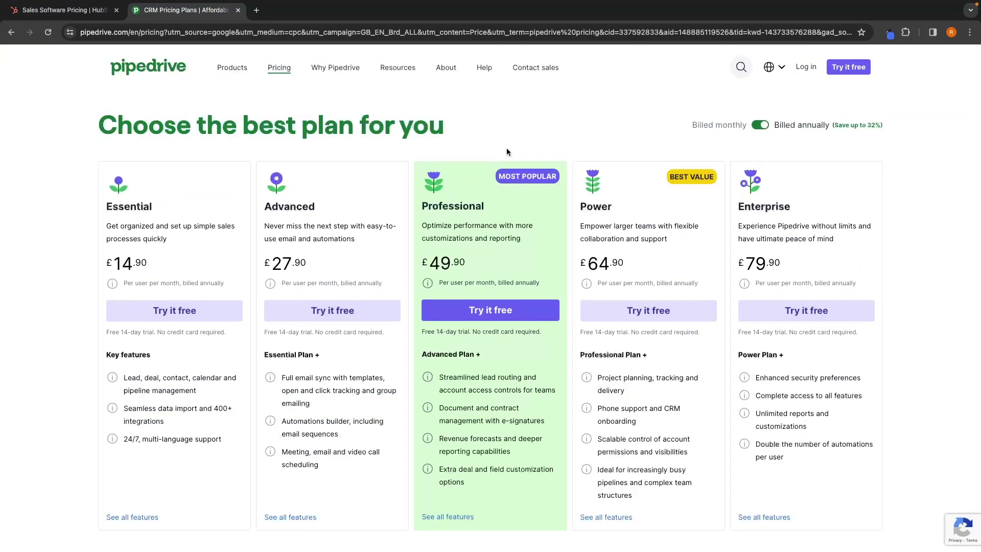
Highlight Pipedrive's £14.90 Essential and £79.90 Enterprise prices, then return to HubSpot Sales Hub pricing.
scroll(507, 148, down, 1)
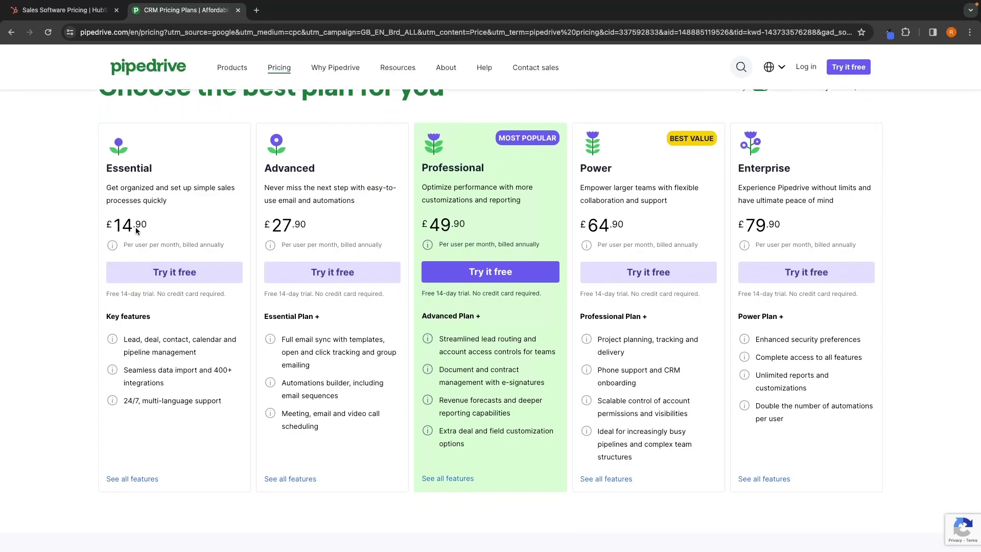
drag(105, 219, 178, 218)
click(178, 217)
drag(738, 222, 878, 223)
click(878, 222)
key(ctrl+shift+Tab)
scroll(228, 276, down, 1)
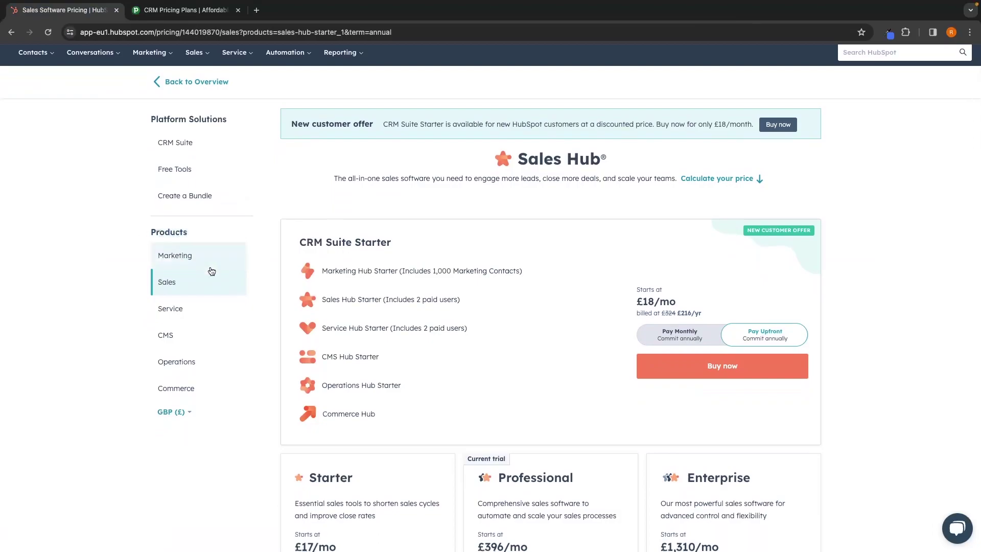
scroll(170, 290, up, 1)
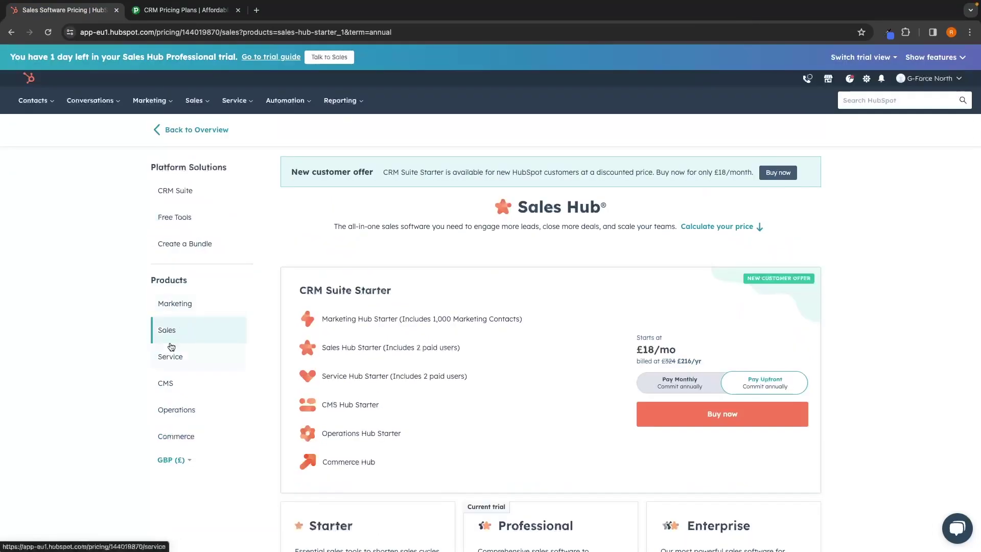
click(198, 304)
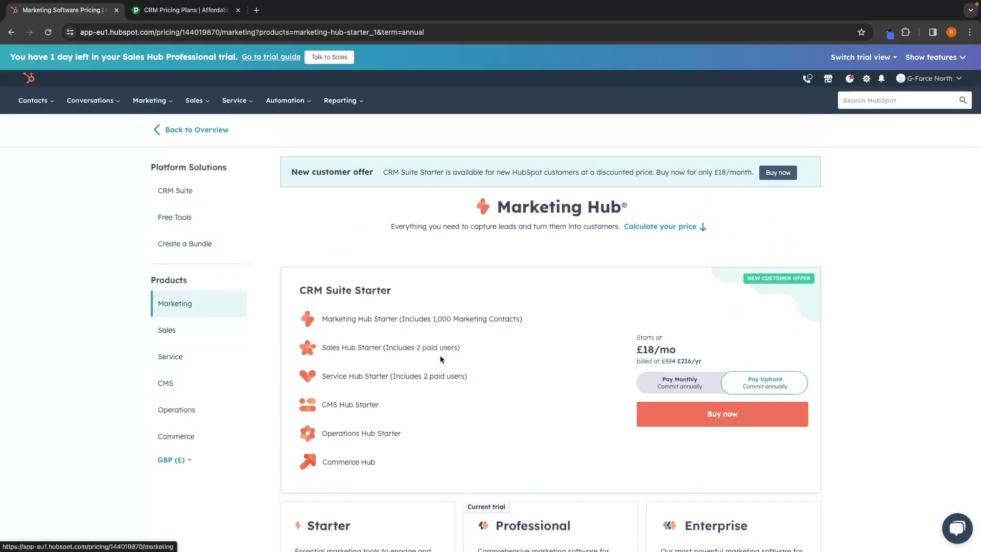
scroll(440, 355, down, 5)
scroll(440, 354, down, 1)
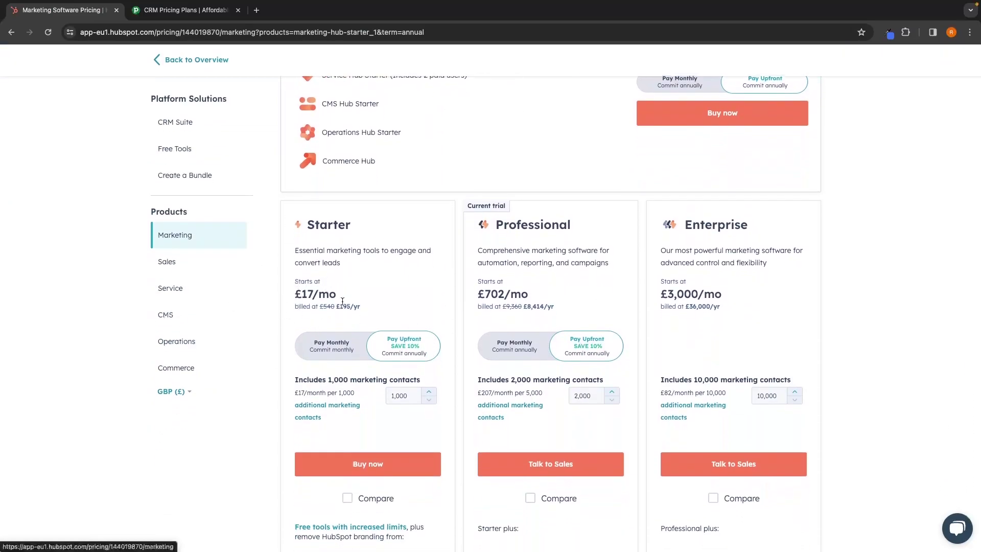
click(236, 261)
scroll(389, 294, down, 4)
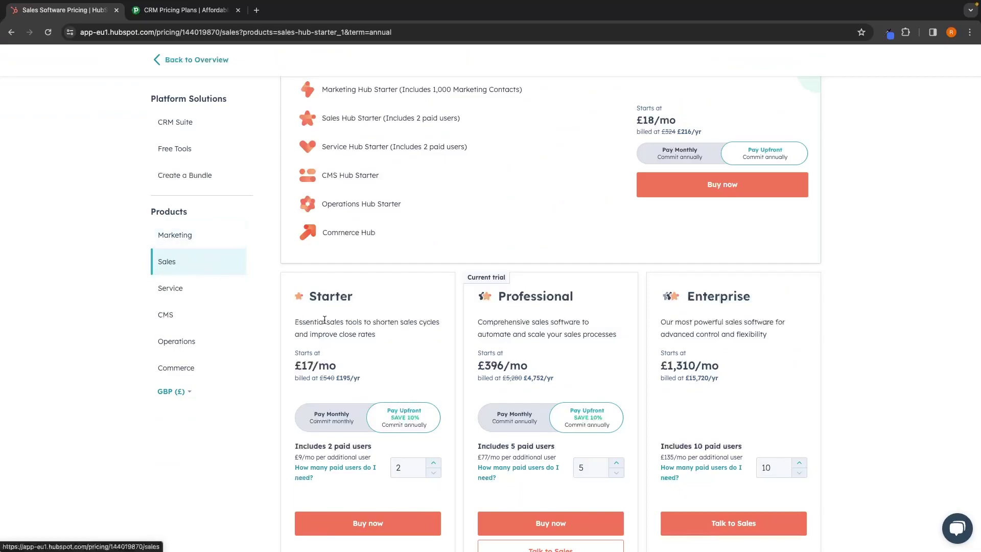
scroll(359, 321, down, 1)
scroll(360, 322, down, 6)
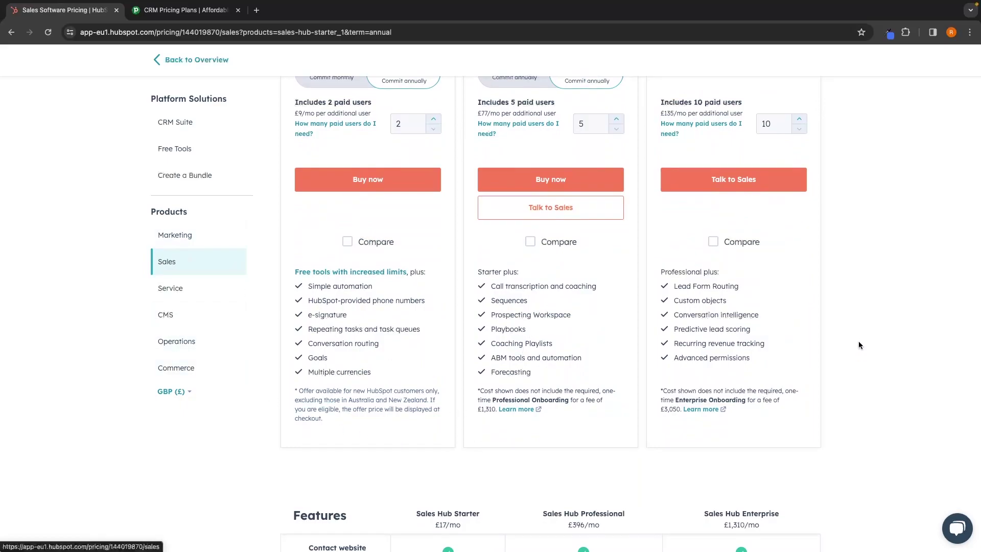
scroll(506, 240, up, 1)
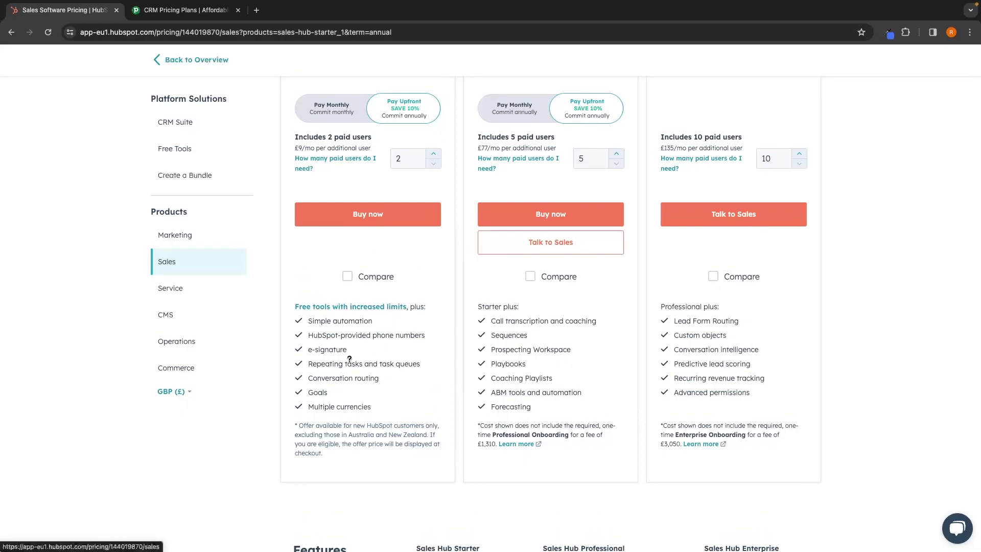
click(183, 14)
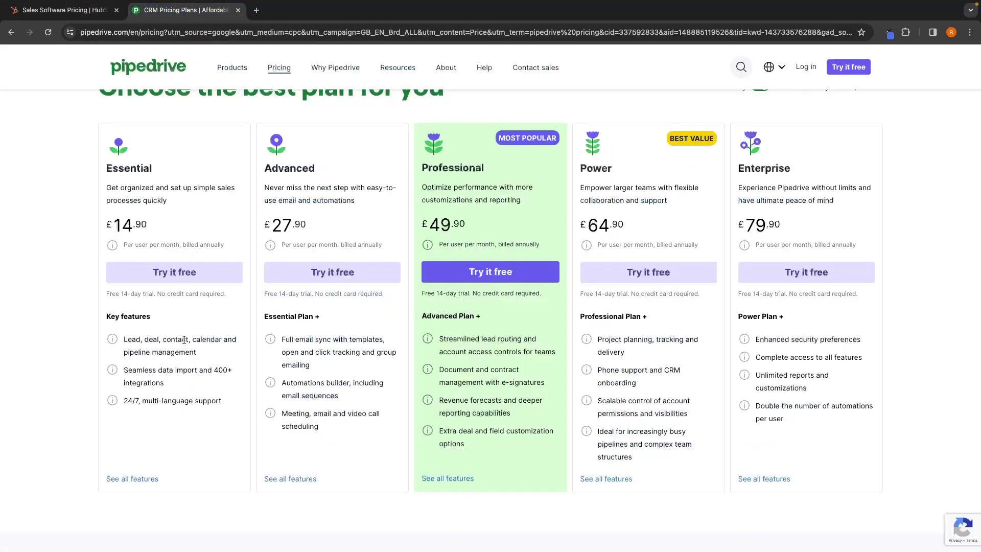
click(90, 11)
scroll(435, 261, up, 5)
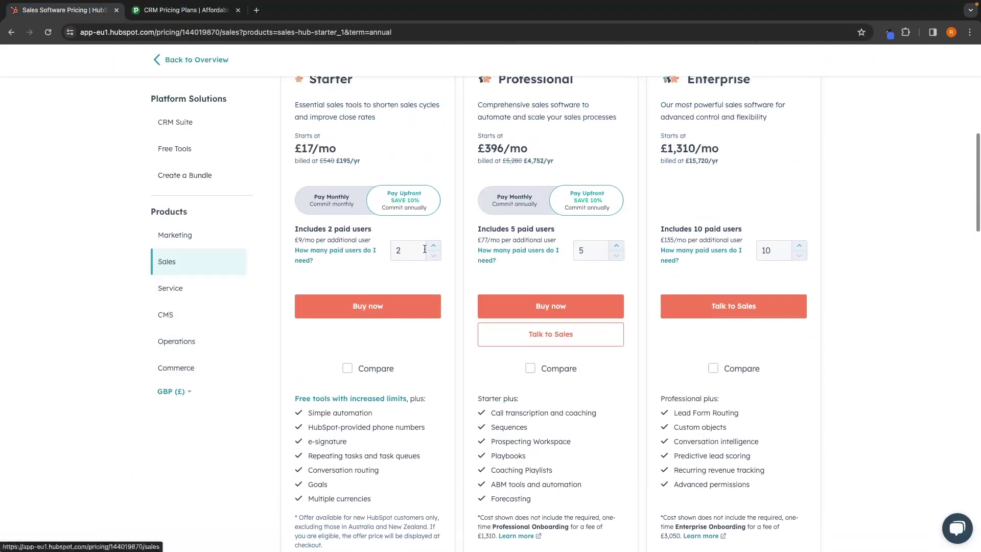